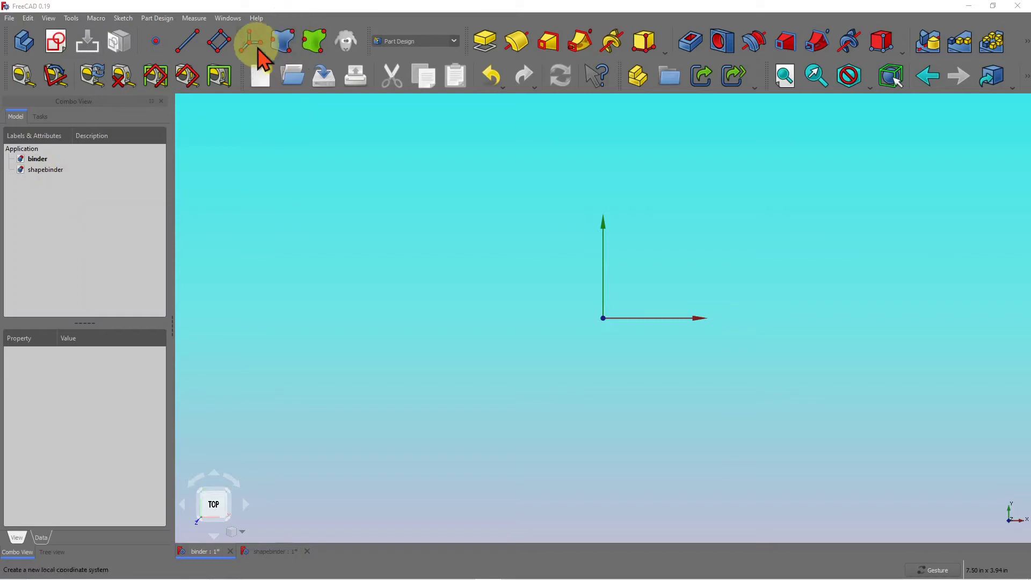
Activate the binder document and create a sub-shape binder in it without an active body.
left_click(275, 553)
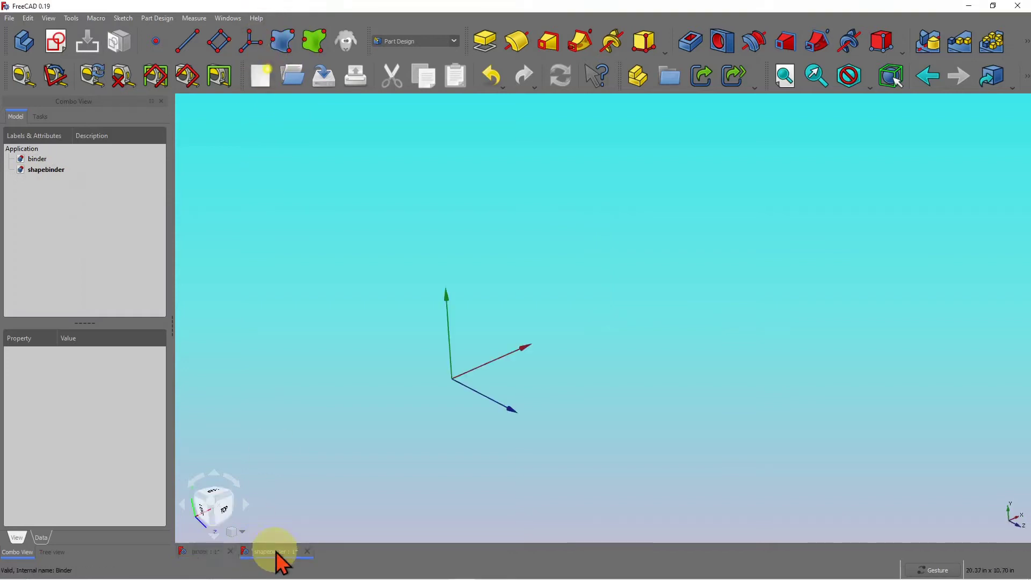
left_click(198, 552)
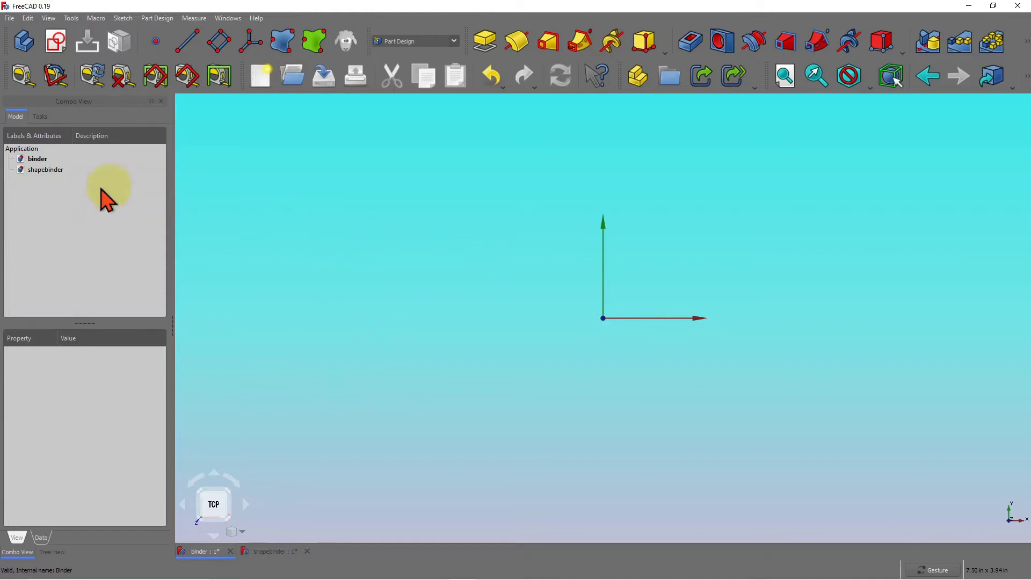
left_click(37, 160)
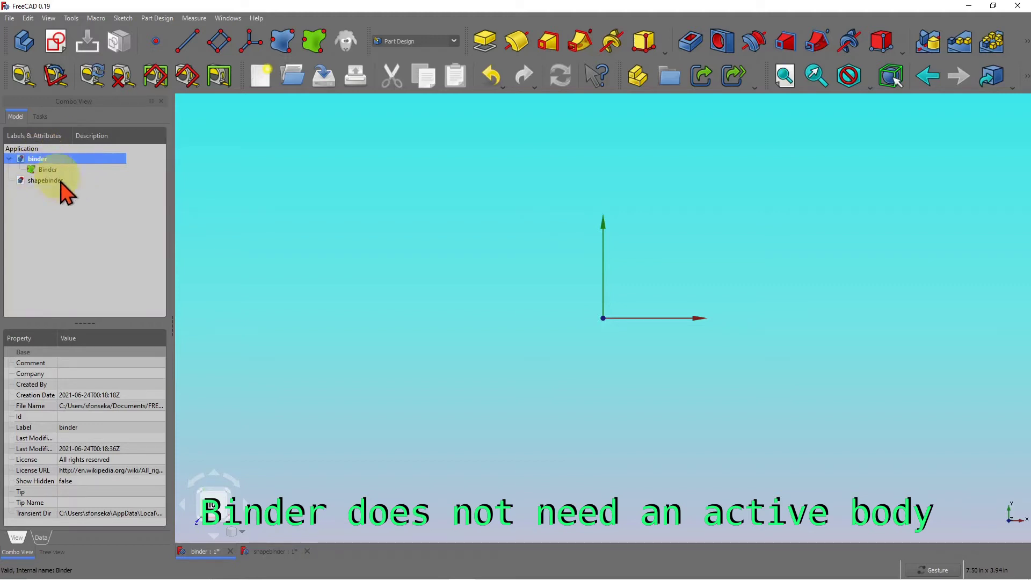
Activate the shapebinder document and try to create a shape binder there without an active body.
left_click(60, 182)
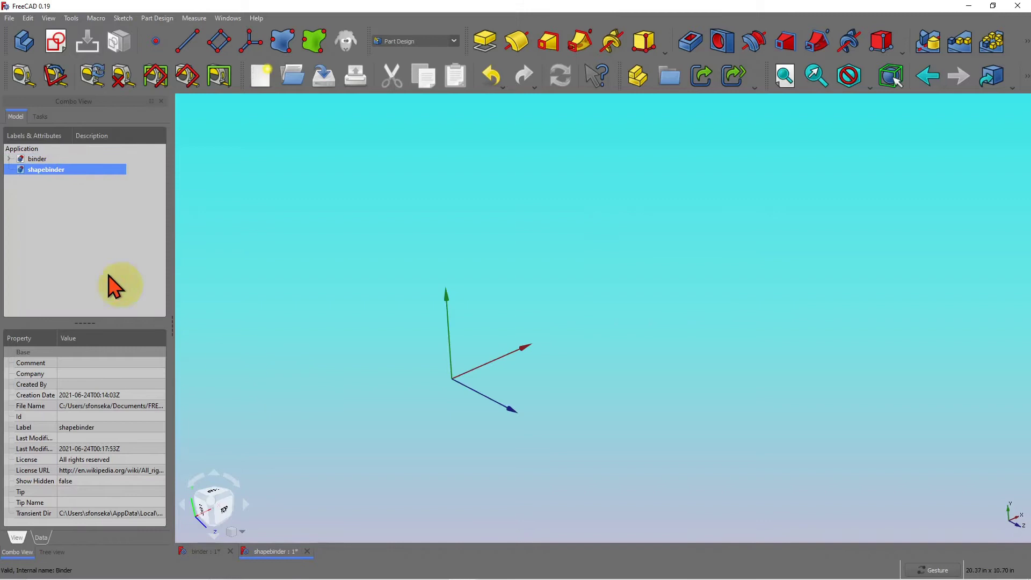
left_click(283, 43)
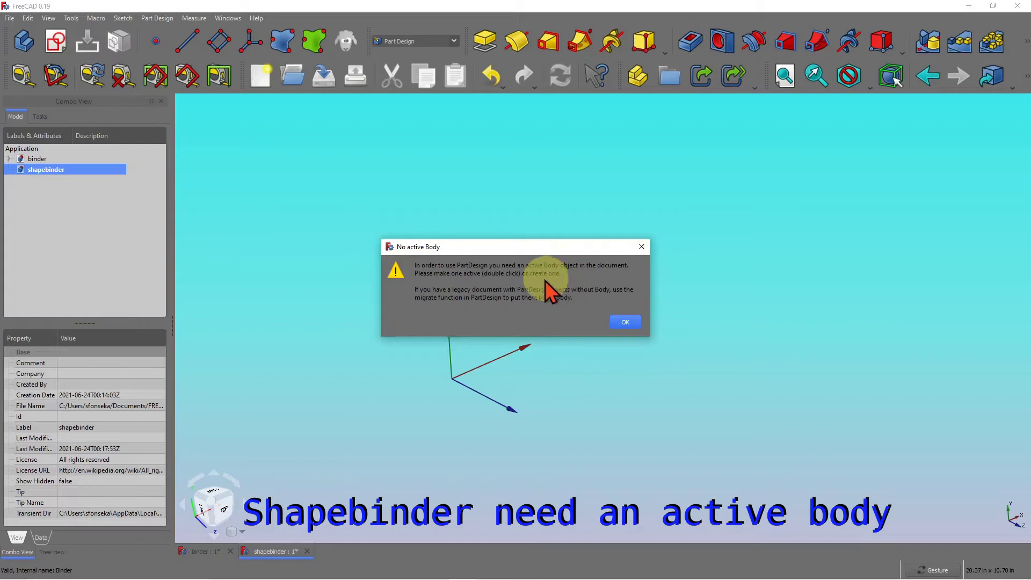
left_click(627, 322)
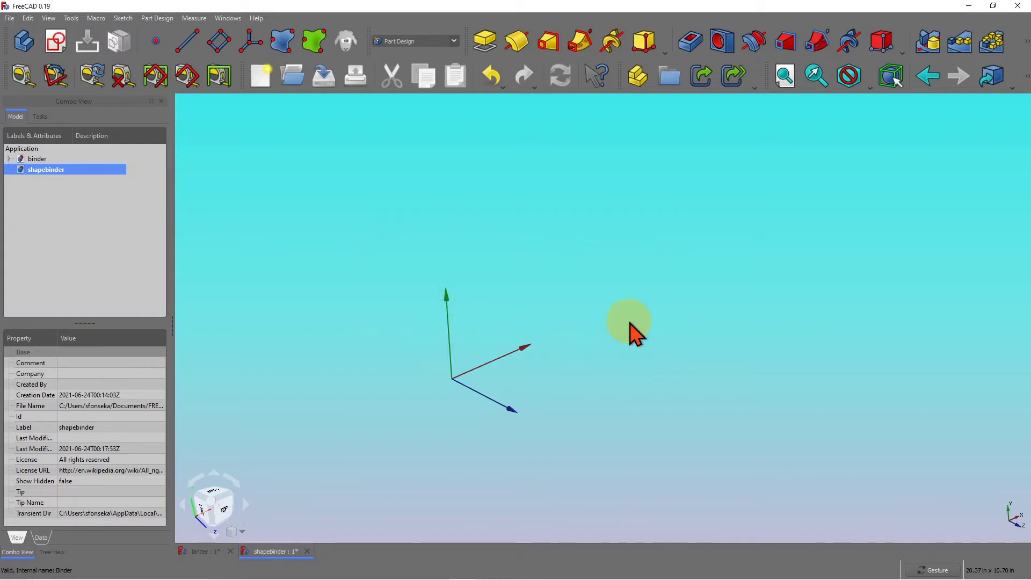
Create a body in the shapebinder document and start a sketch on its XY plane.
left_click(24, 44)
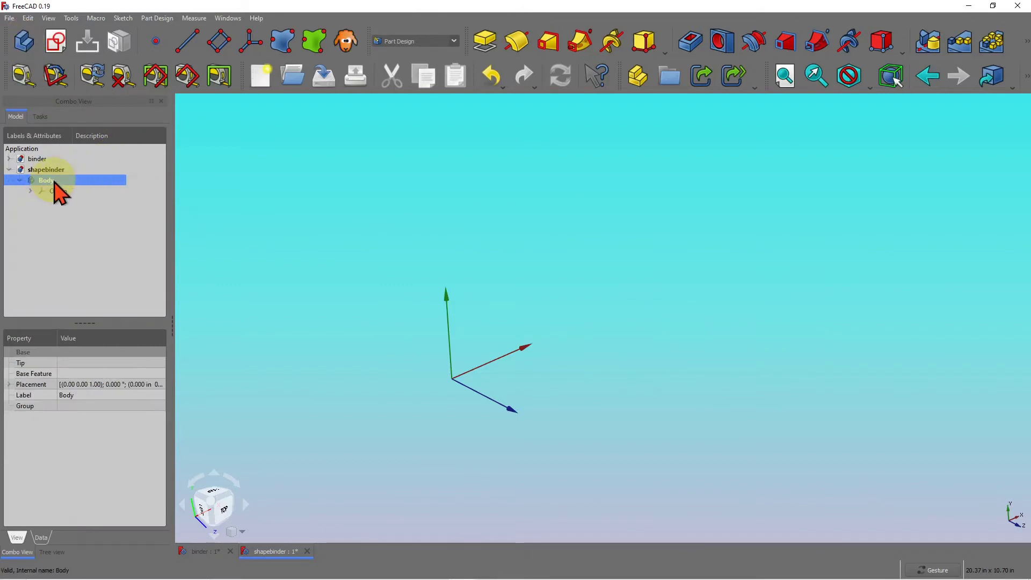
left_click(57, 41)
left_click(52, 190)
left_click(59, 144)
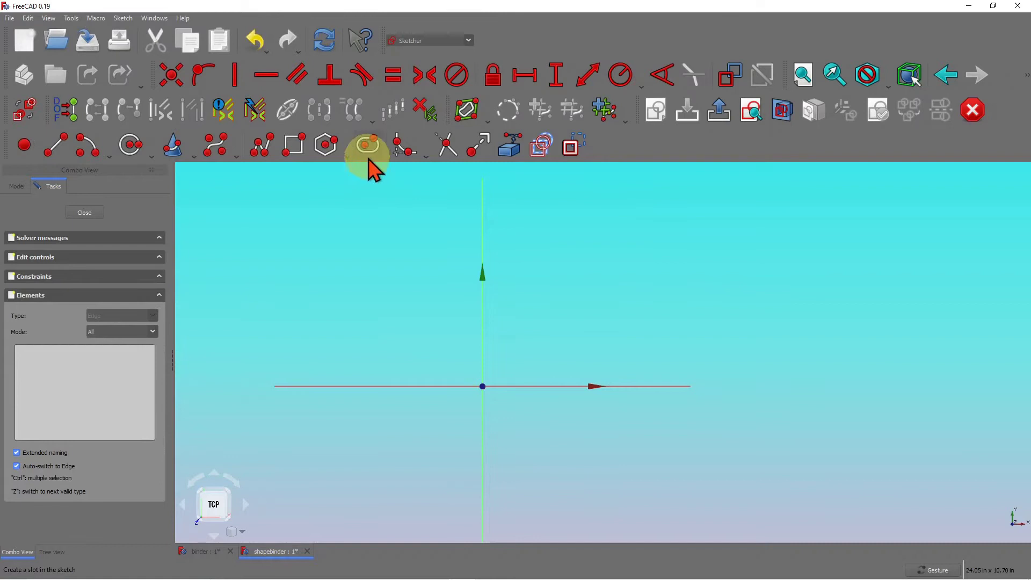
Draw a horizontal slot in the sketch's positive X and Y quadrant, clear of both axes, and close the sketch.
left_click(365, 145)
left_click_drag(599, 230, 733, 296)
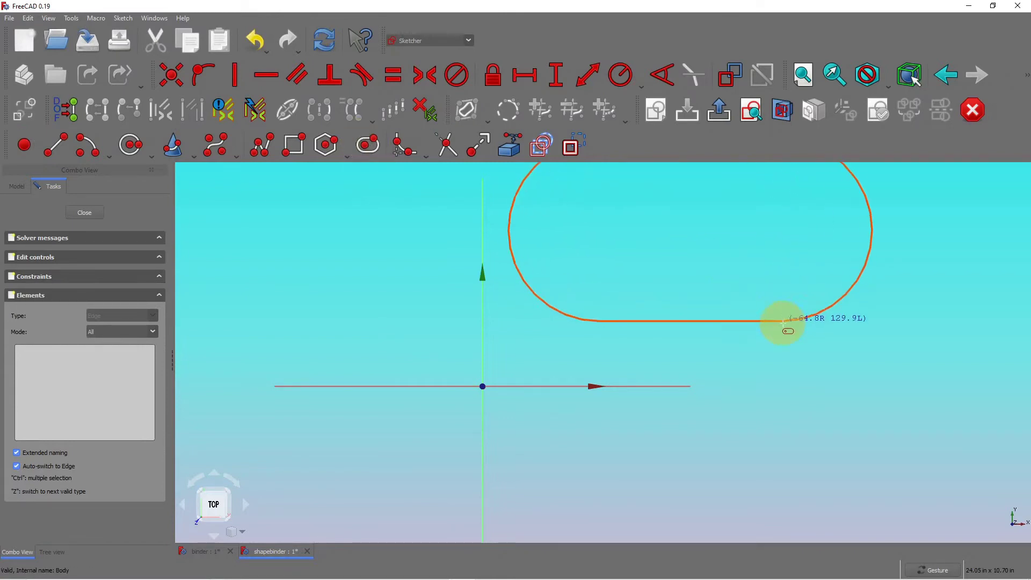
left_click(763, 310)
scroll(787, 334, "down", 3)
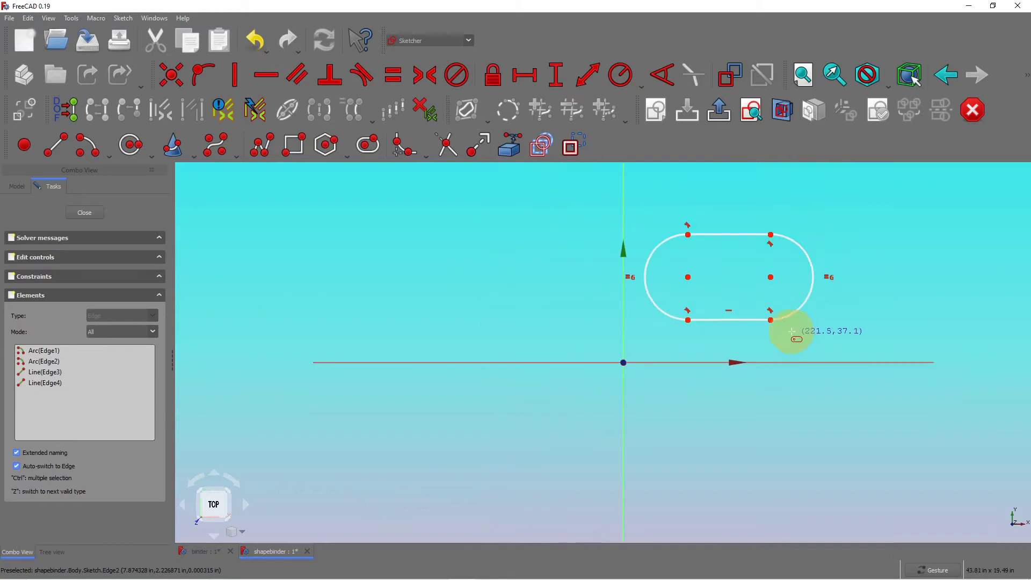
left_click(83, 214)
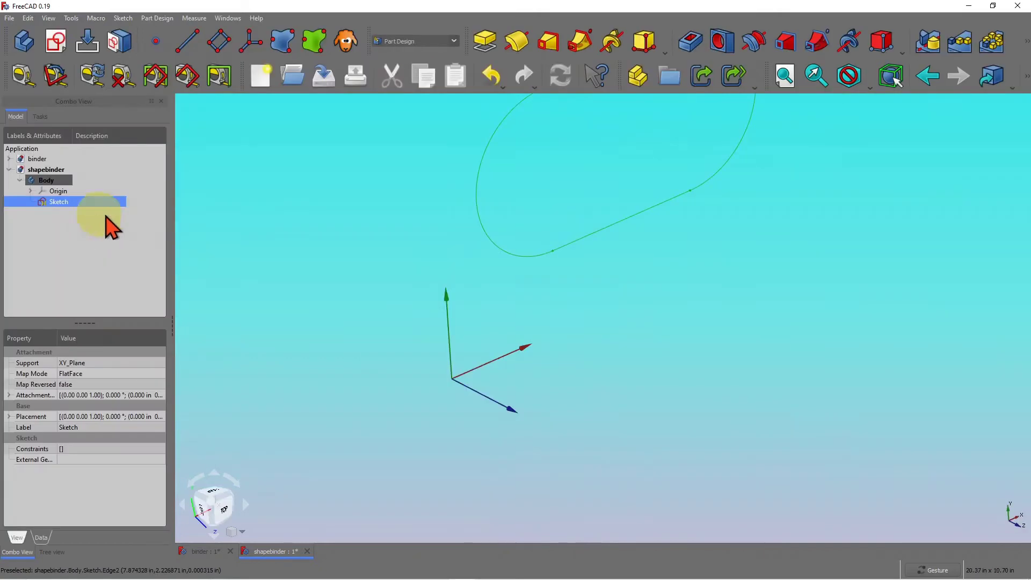
Pad the slot sketch to a length of 1.394 in.
scroll(647, 329, "down", 4)
left_click_drag(595, 359, 541, 340)
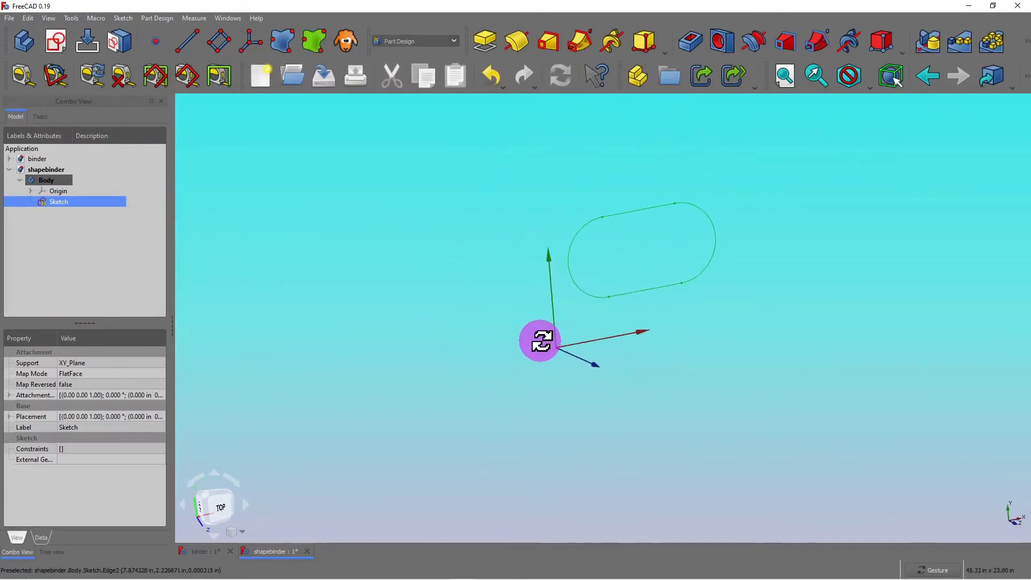
left_click(483, 43)
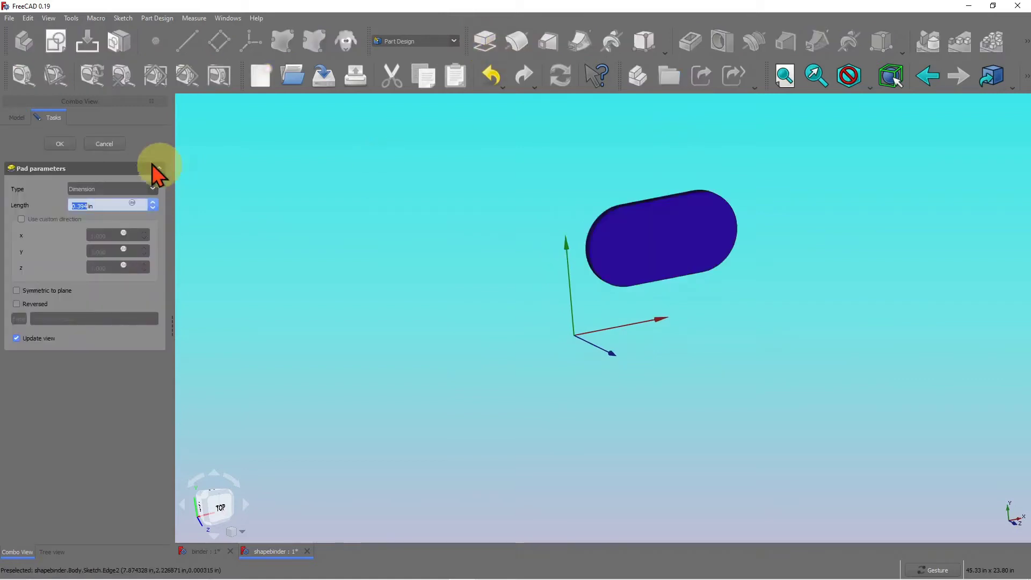
left_click(153, 203)
left_click(60, 144)
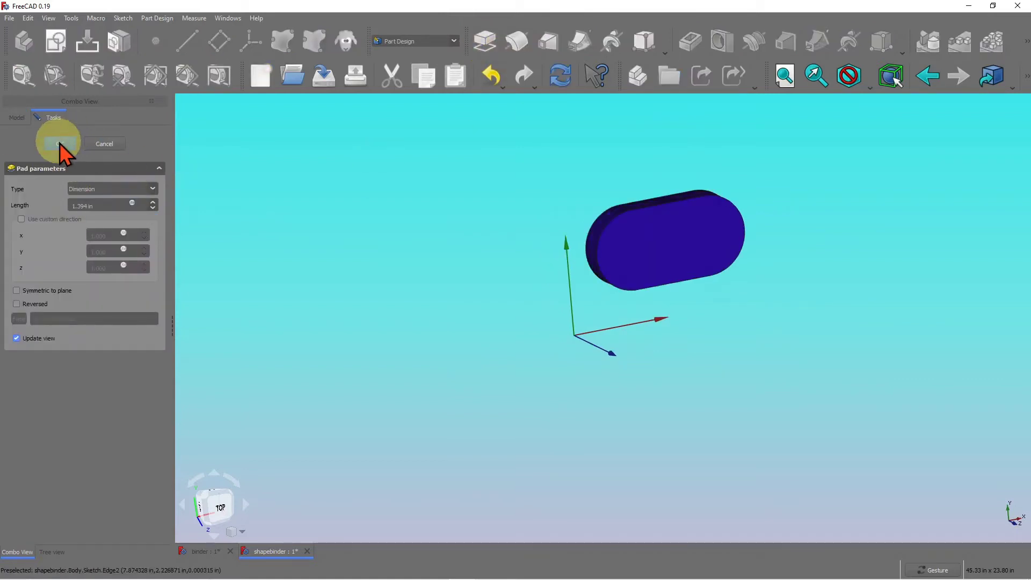
left_click_drag(694, 333, 747, 361)
left_click_drag(742, 315, 696, 293)
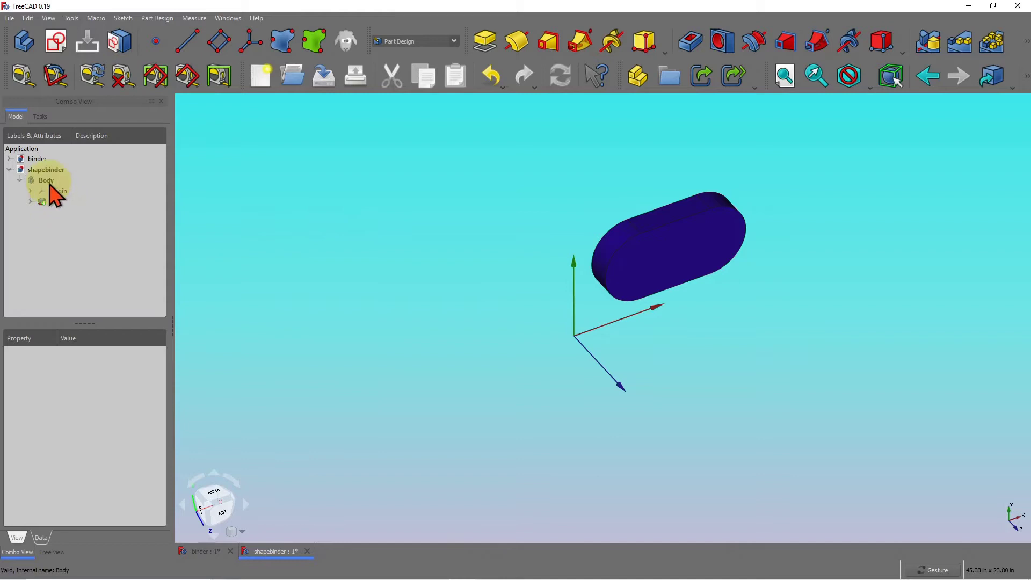
Create a second body in the shapebinder document and keep it as the active body.
left_click(27, 44)
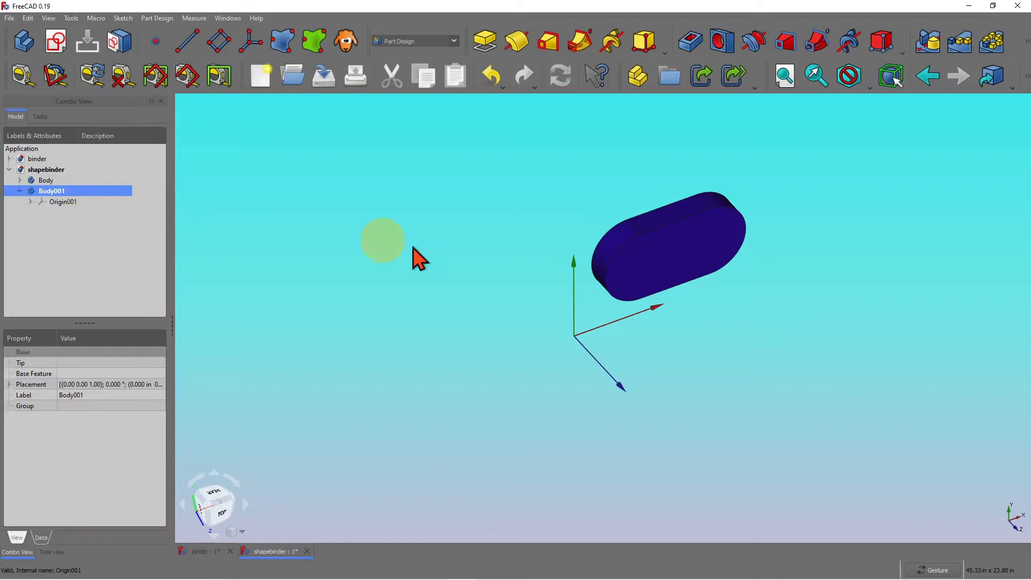
left_click(35, 180)
left_click(47, 191)
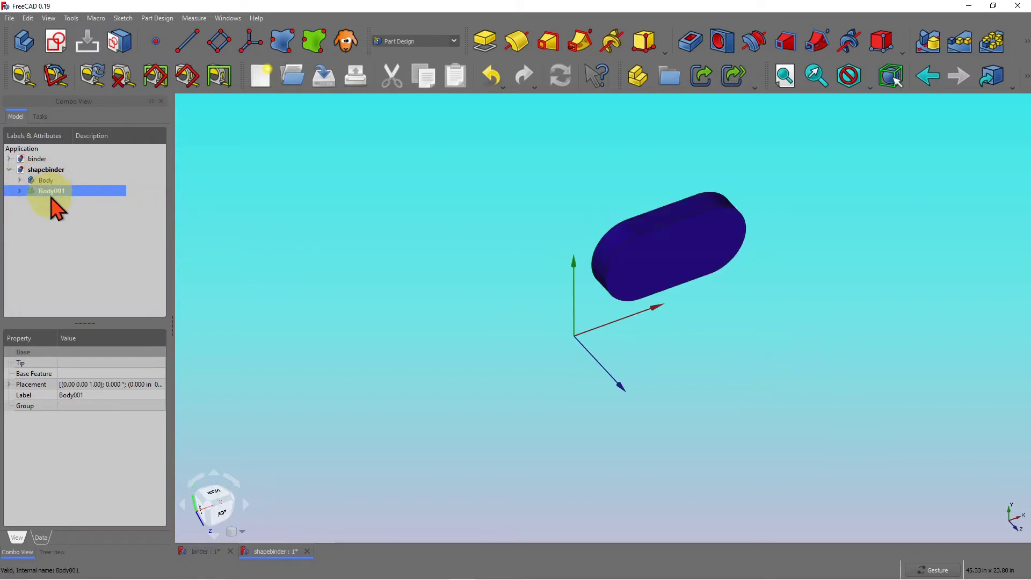
Create a shape binder in the second body from the padded slot's flat front face.
left_click(19, 180)
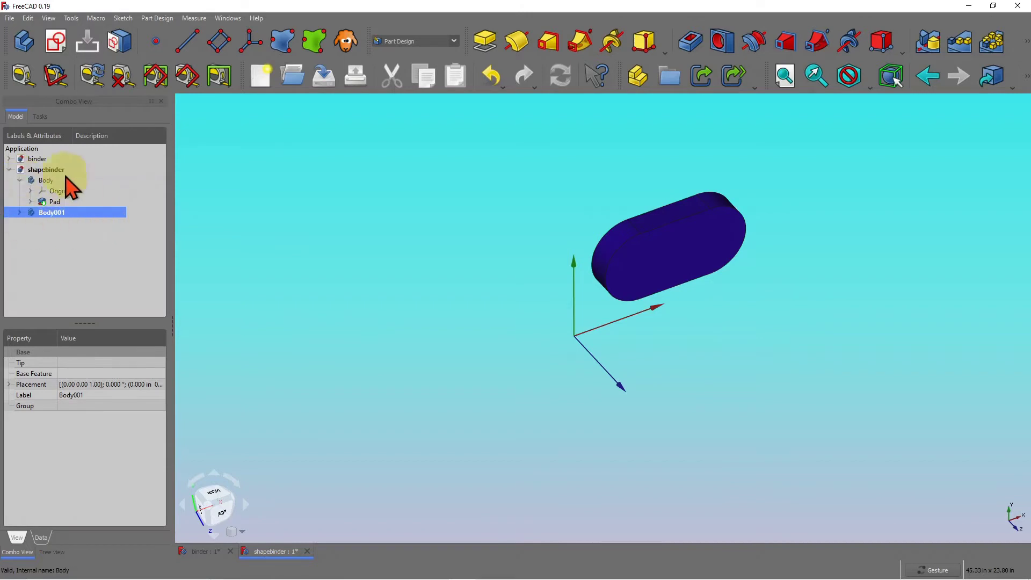
left_click(675, 266)
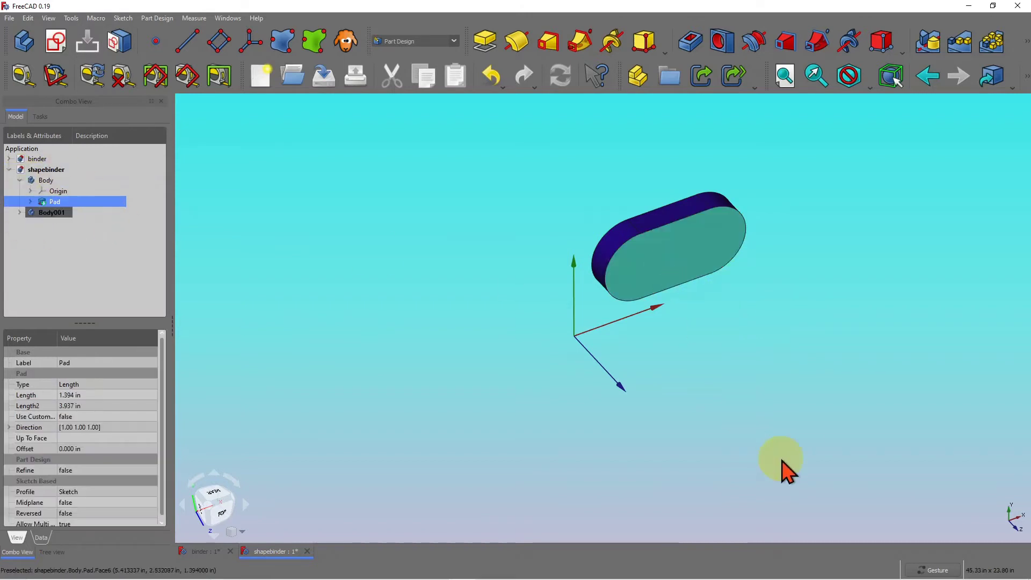
left_click(281, 46)
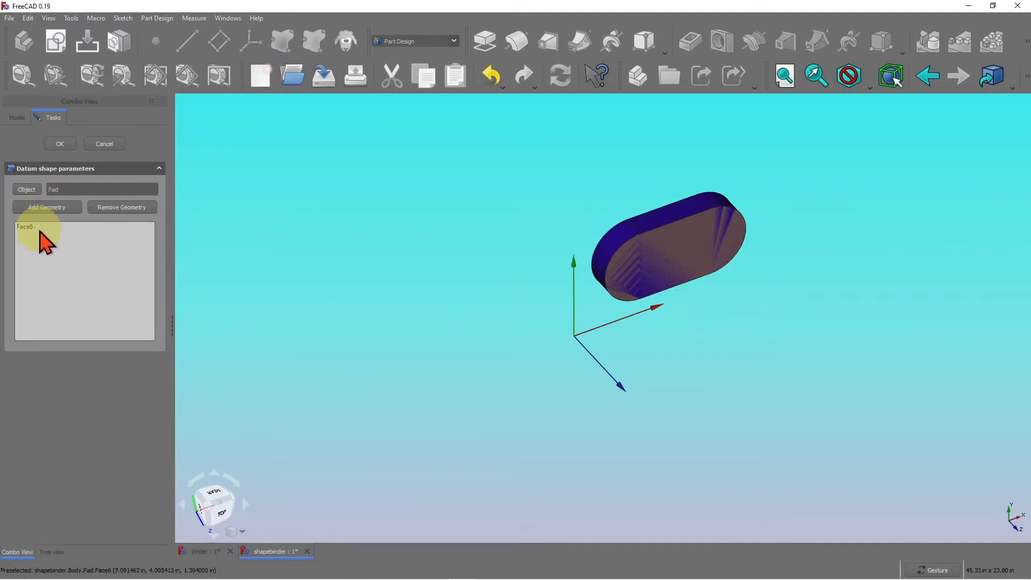
left_click(60, 143)
Transform the second body, moving it outward along Z and about 9.6 in along X, away from the padded slot.
left_click(19, 212)
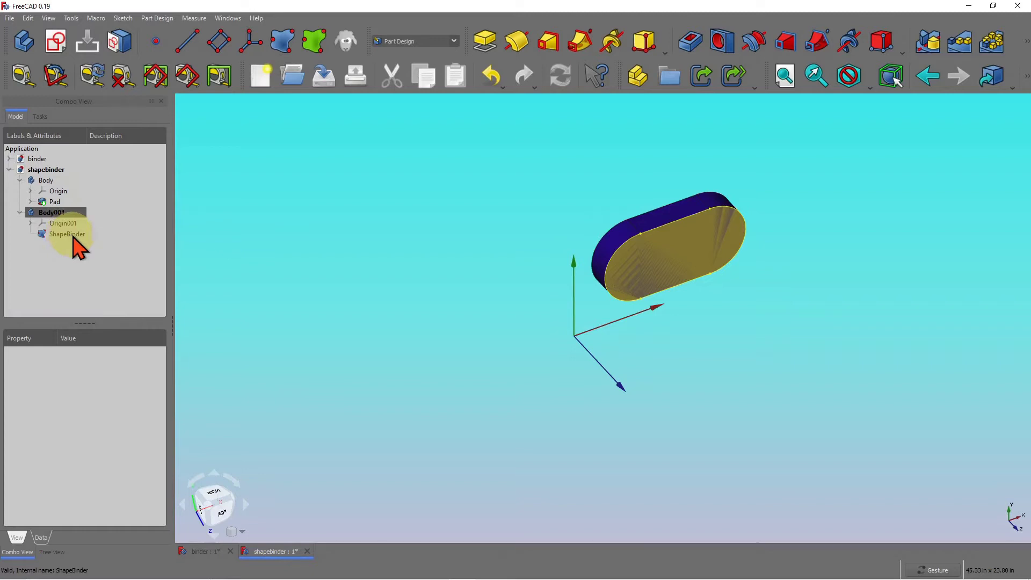
left_click(71, 235)
left_click(63, 212)
right_click(63, 215)
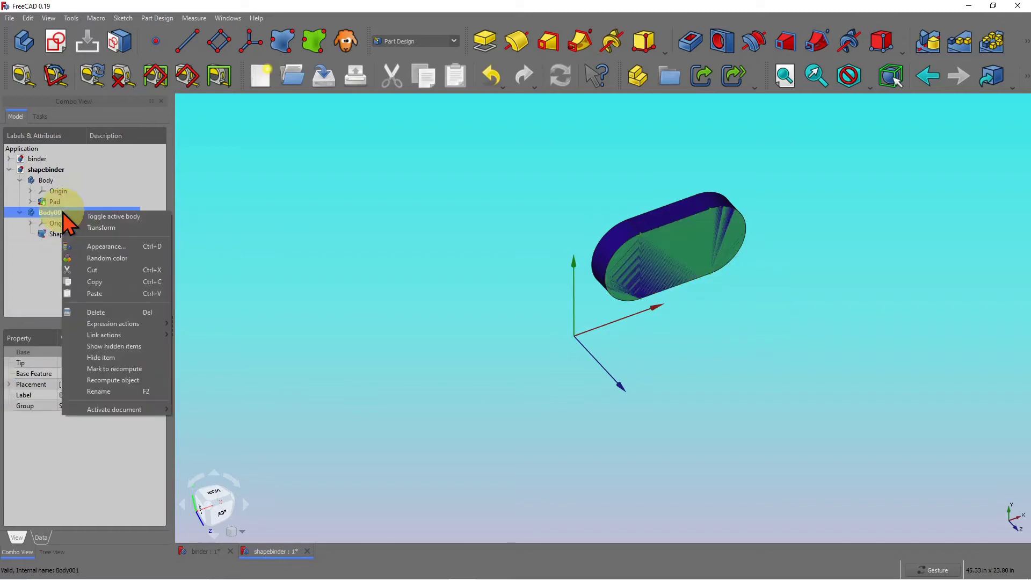
left_click(139, 229)
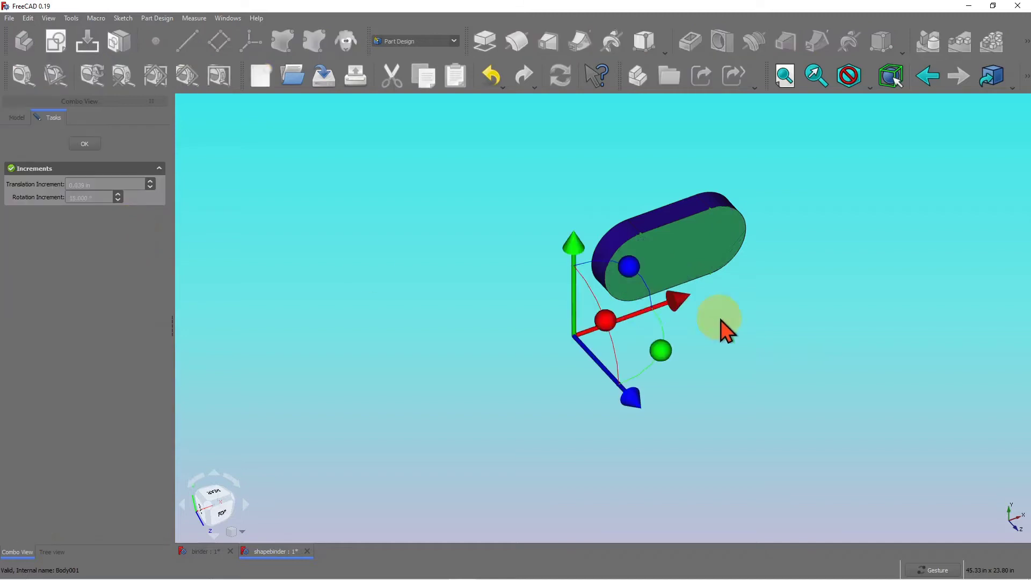
left_click_drag(608, 383, 686, 450)
left_click_drag(748, 371, 912, 341)
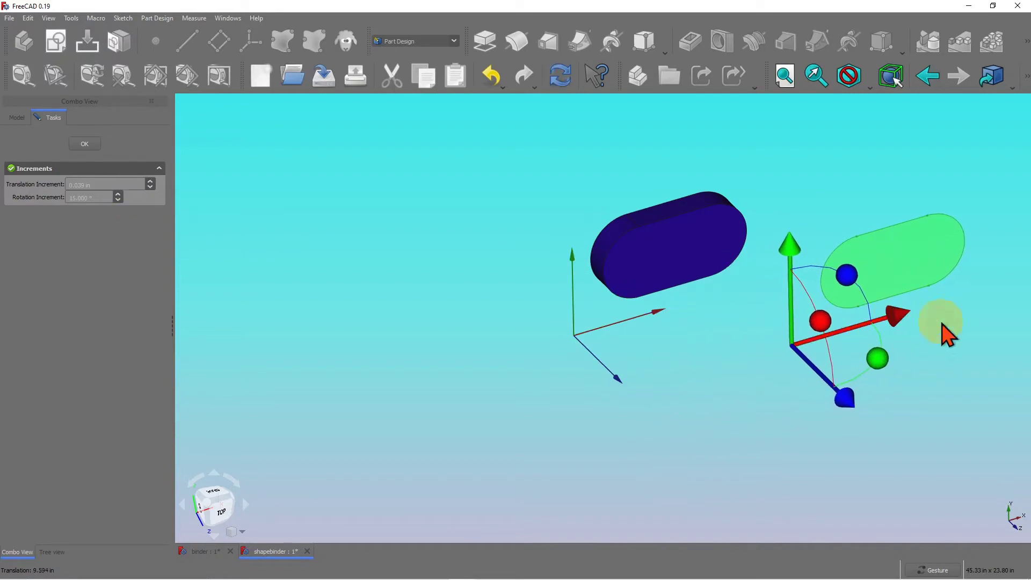
left_click(85, 144)
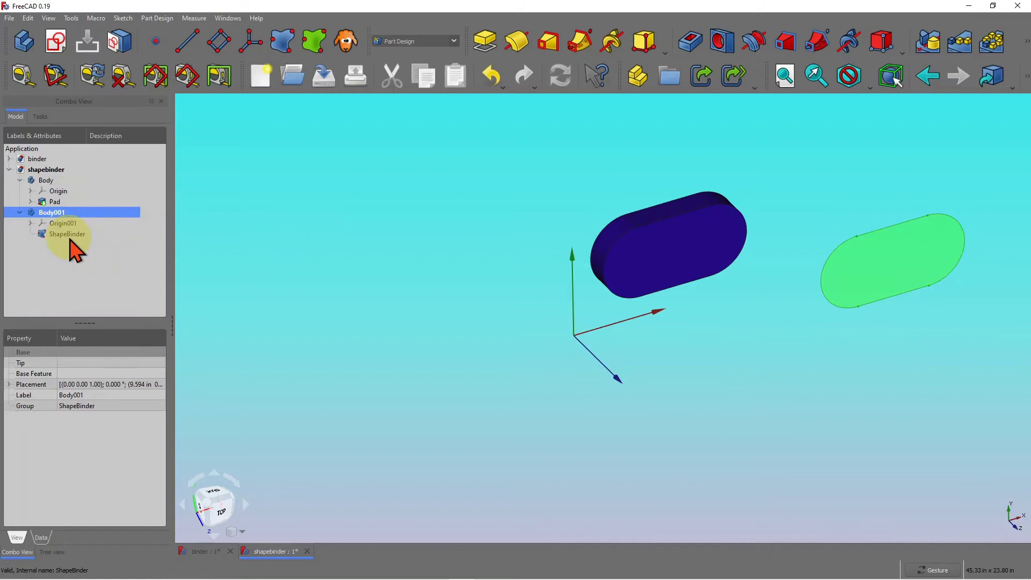
Set the shape binder's Trace Support property to true.
left_click(67, 235)
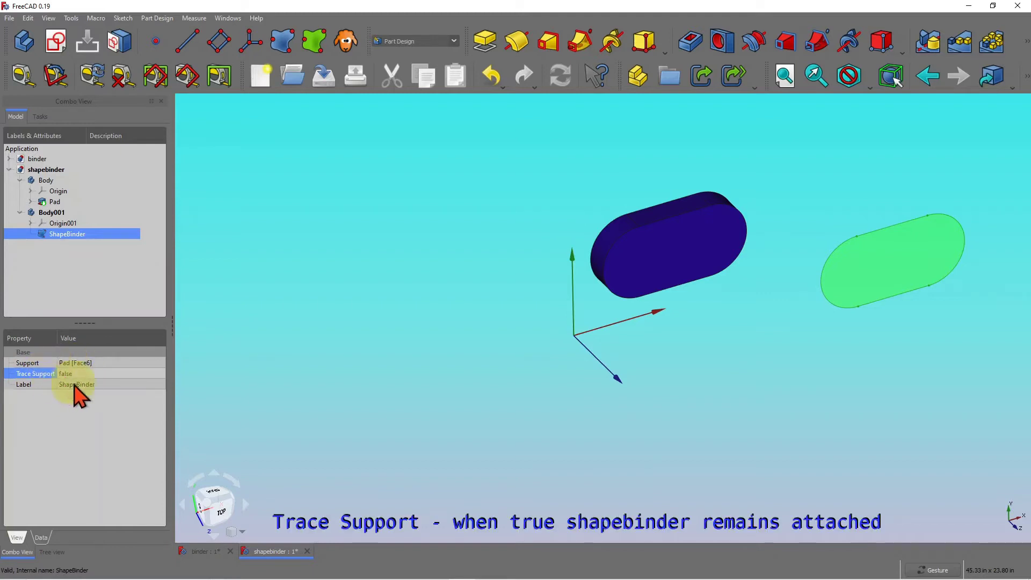
left_click(161, 373)
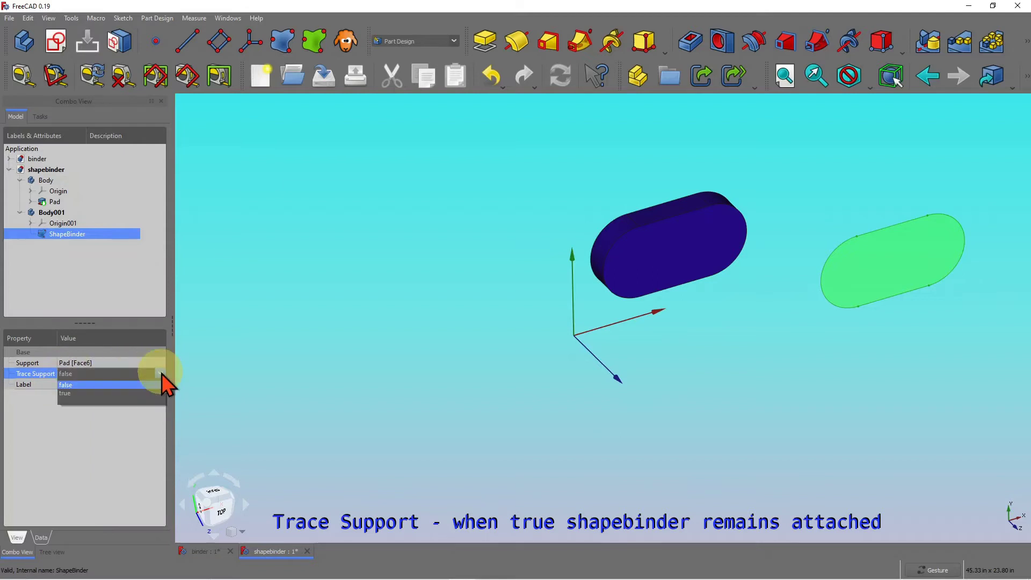
left_click(85, 394)
left_click(432, 311)
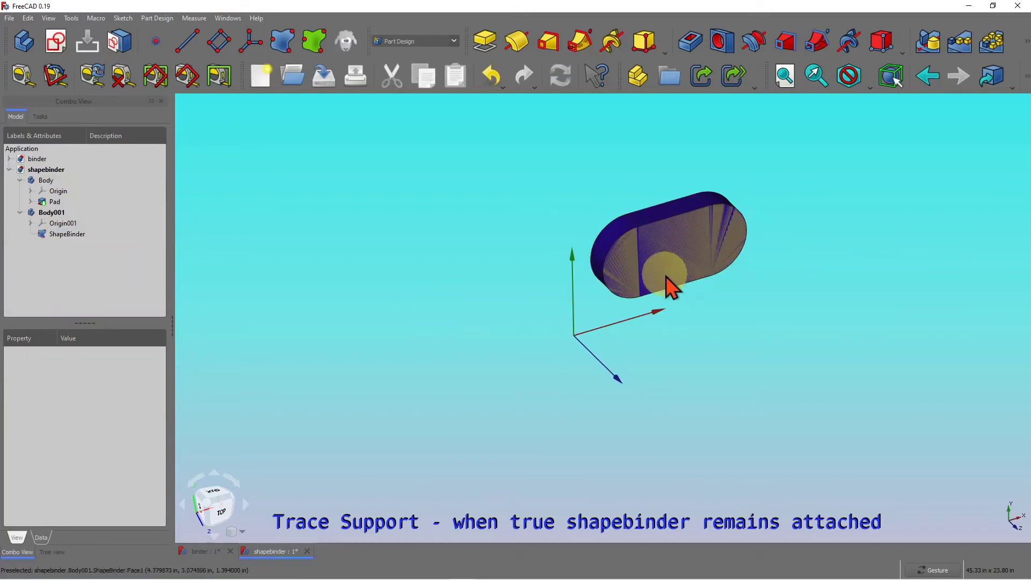
Transform the second body again, moving it about 1.9 in further along X and about 6.5 in along Z.
left_click(54, 214)
right_click(52, 221)
left_click(102, 232)
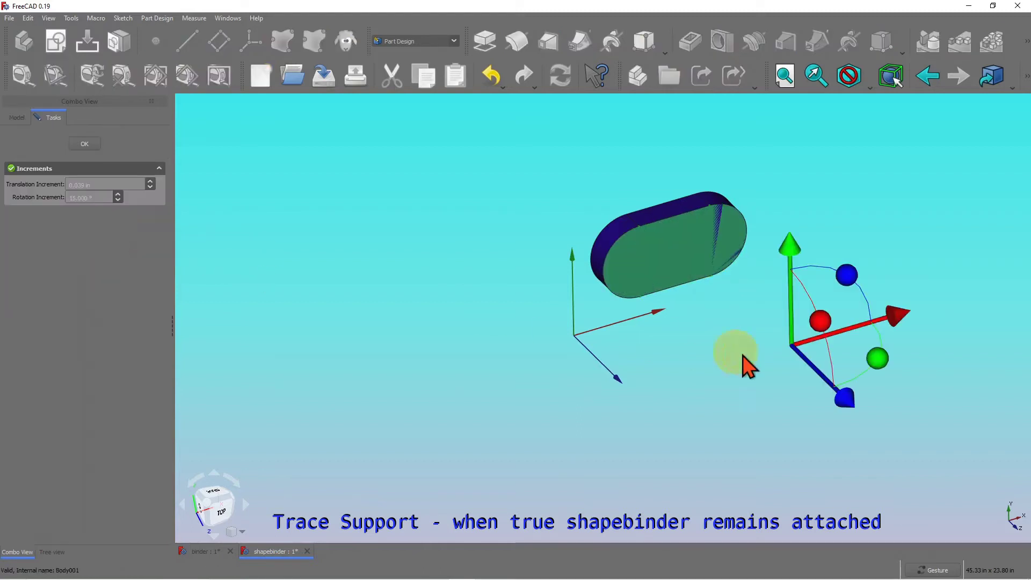
mouse_move(902, 339)
left_mouse_down()
mouse_move(904, 322)
mouse_move(909, 340)
left_mouse_up()
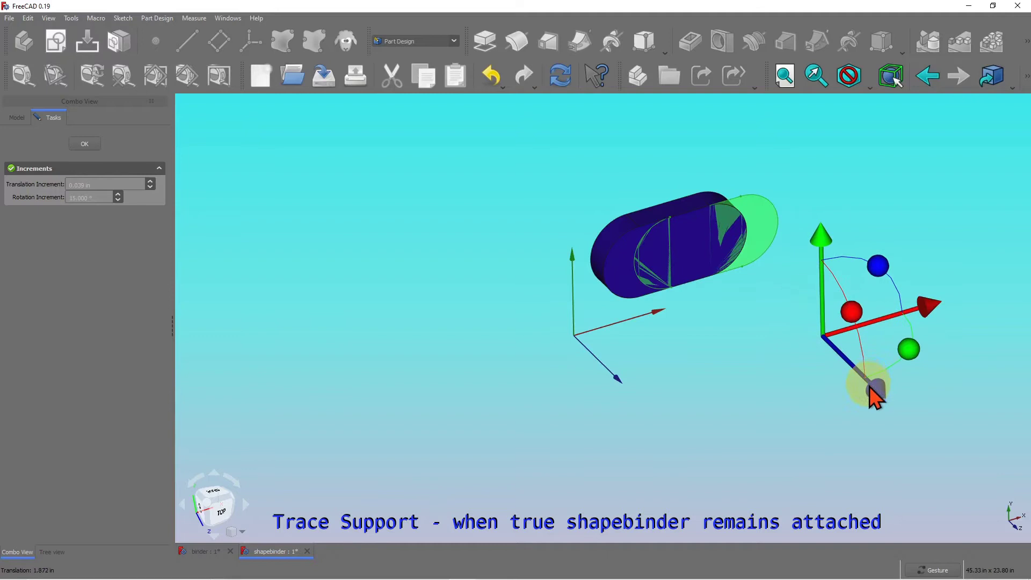
left_click_drag(876, 395, 934, 450)
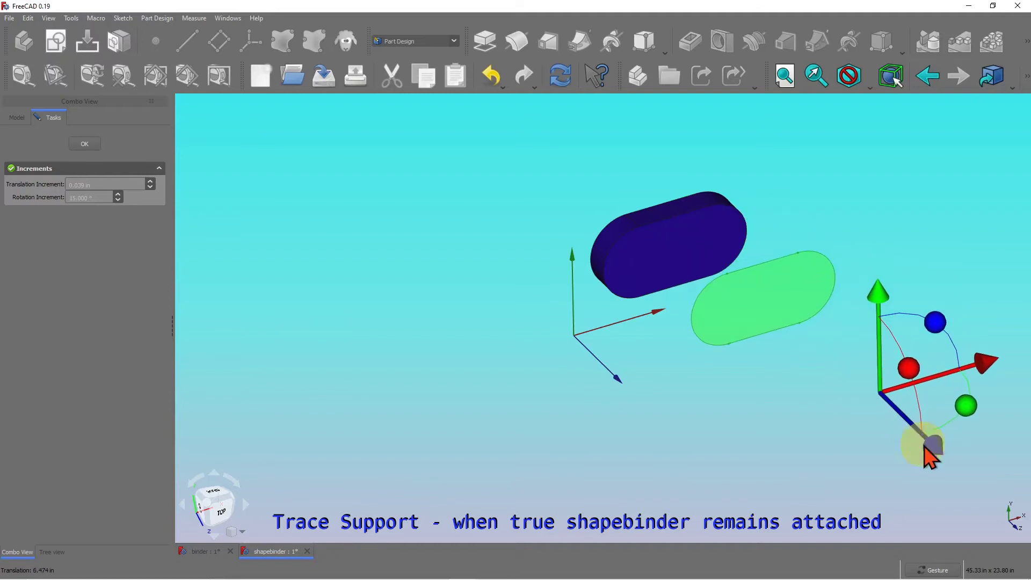
left_click(86, 145)
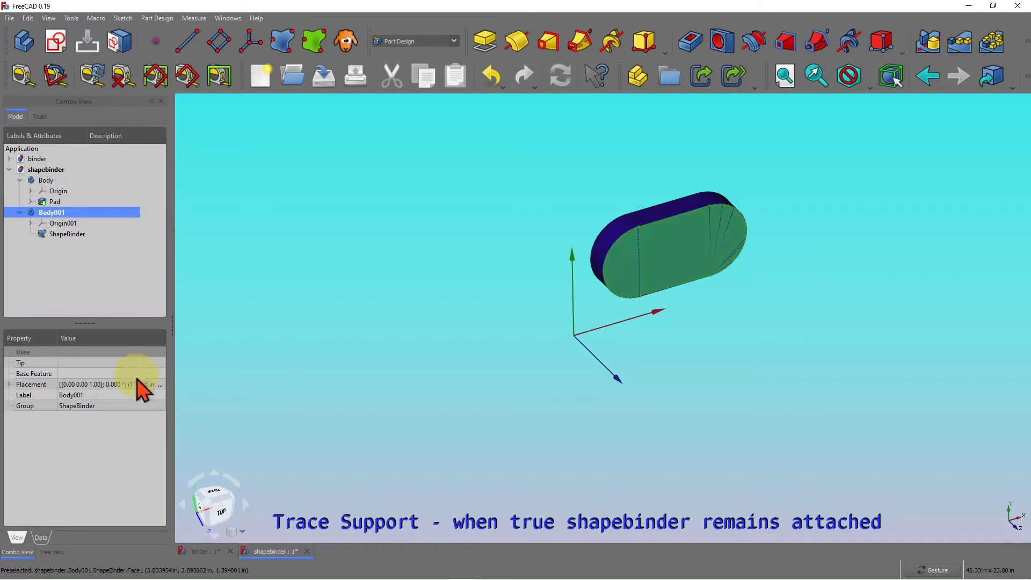
Set the shape binder's Trace Support property back to false.
left_click(66, 234)
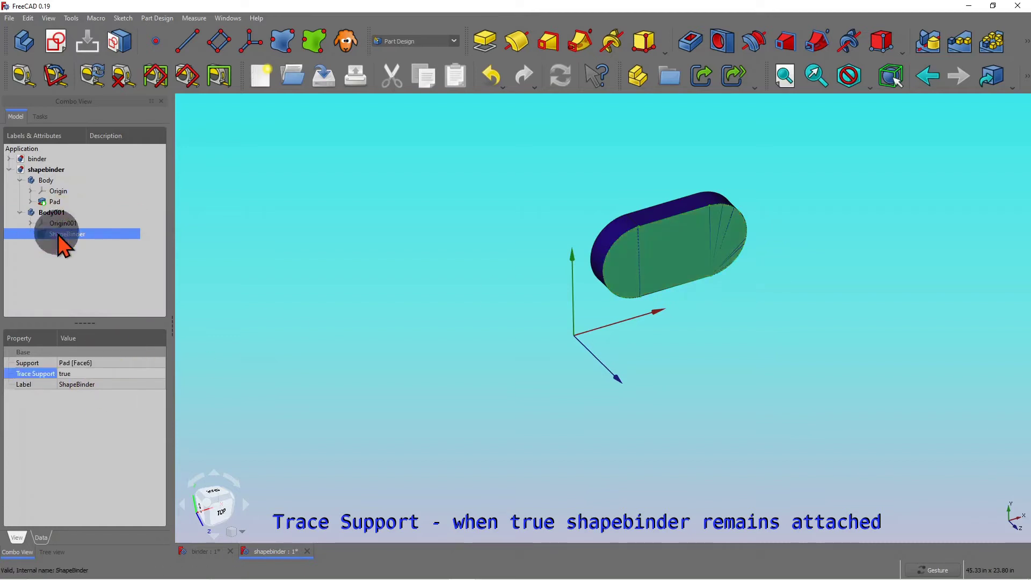
left_click(101, 375)
left_click(161, 374)
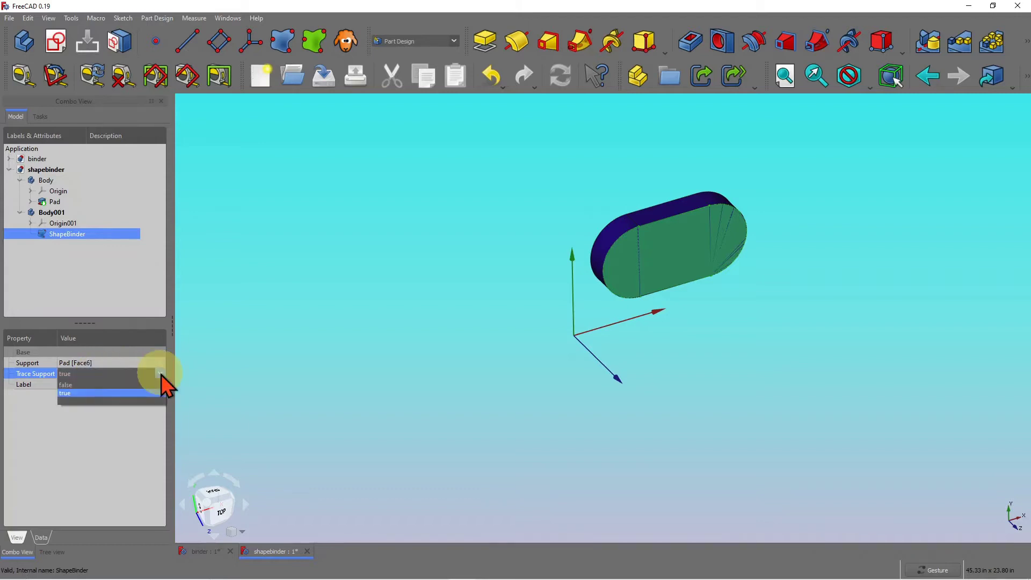
left_click(70, 390)
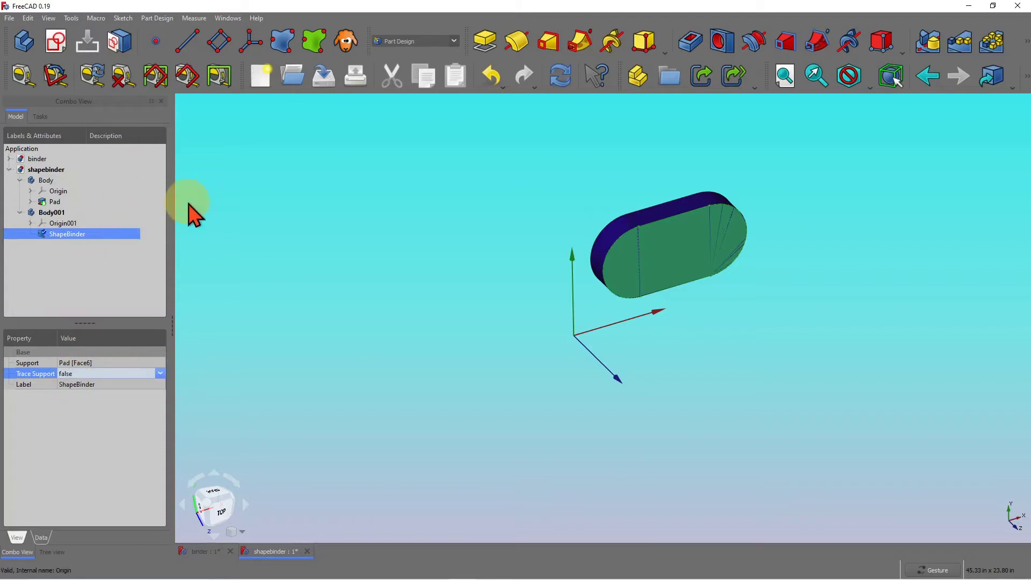
left_click(138, 280)
scroll(518, 345, "down", 3)
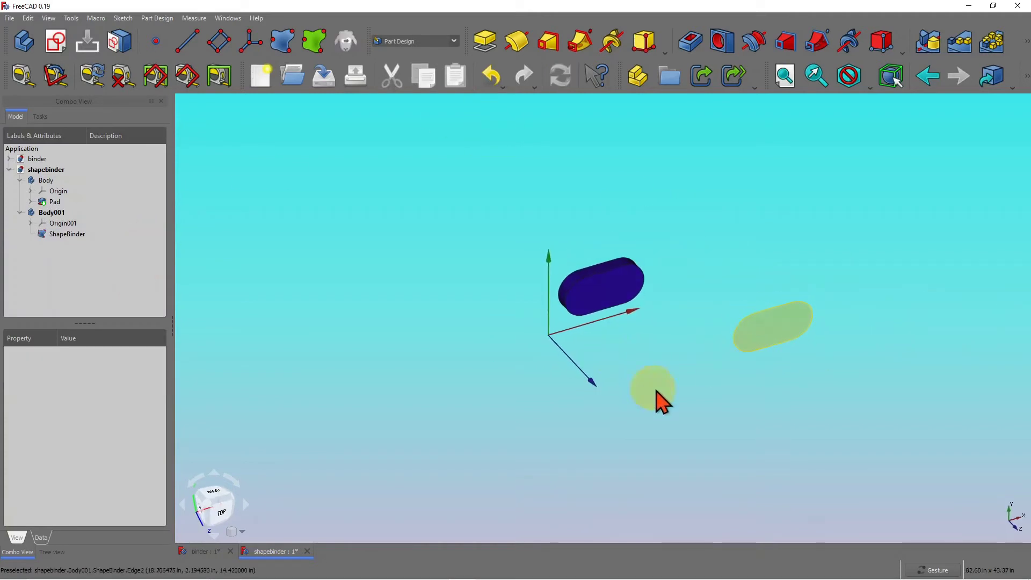
left_click_drag(655, 397, 808, 334)
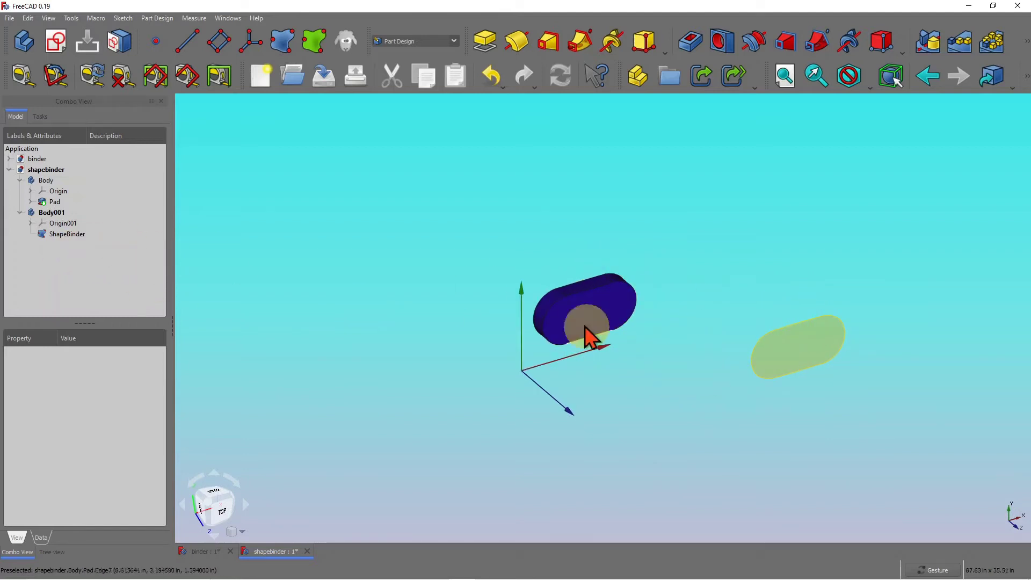
Switch to the binder document and create a new body in it.
left_click(198, 553)
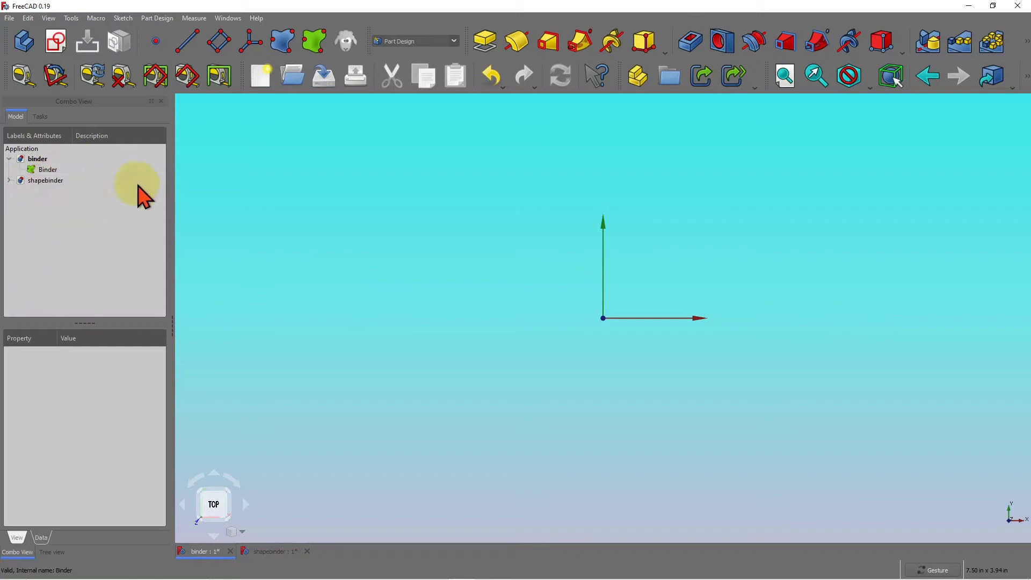
left_click(39, 159)
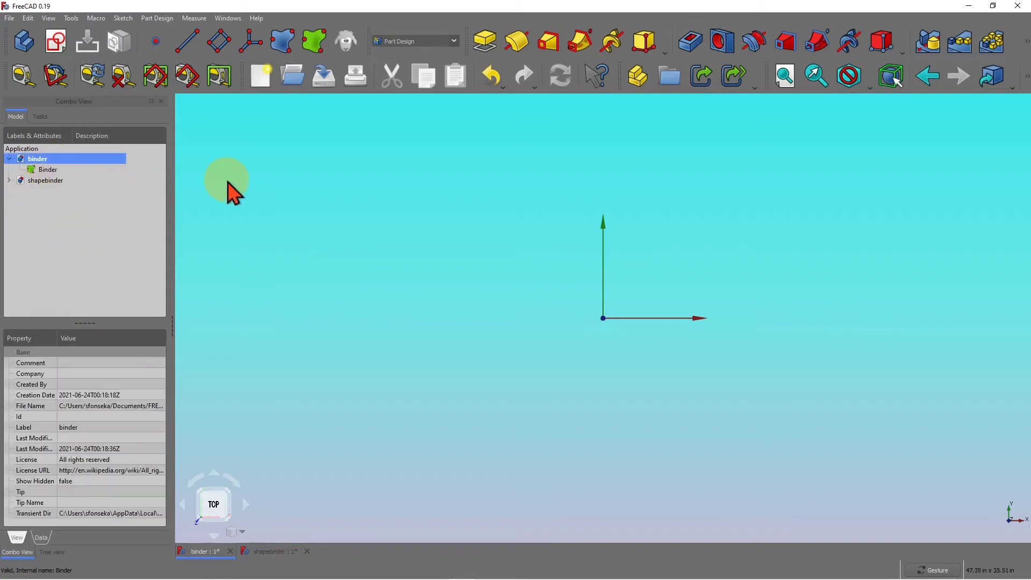
left_click(25, 47)
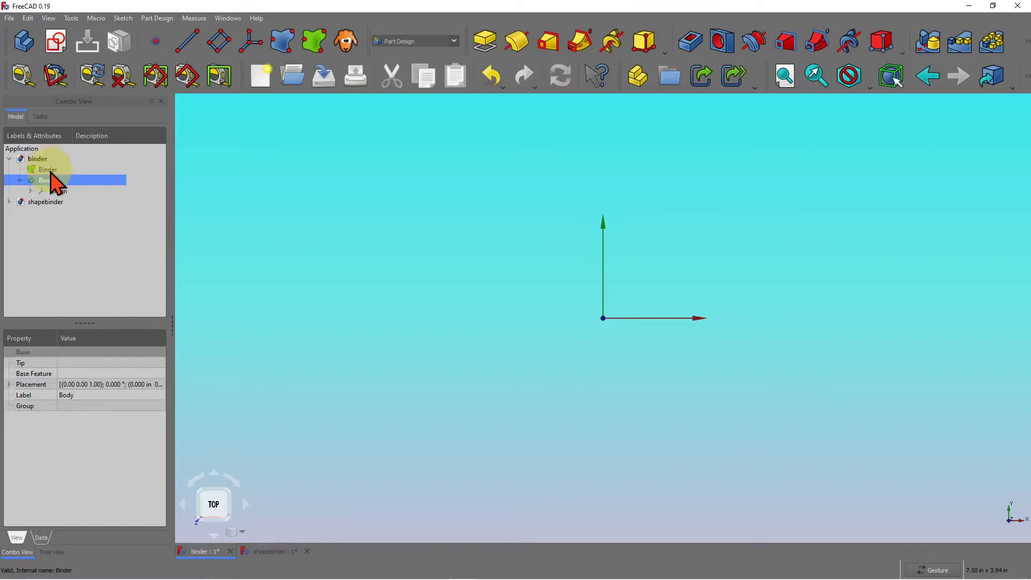
Sketch a horizontal slot above the X axis on the new body's XY plane and close the sketch.
left_click(56, 44)
left_click(61, 190)
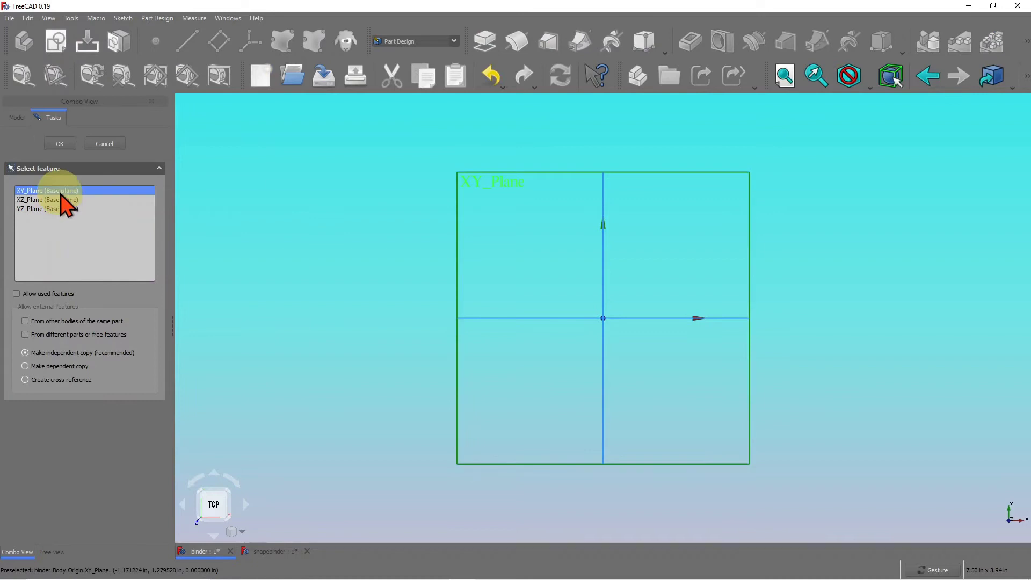
left_click(60, 144)
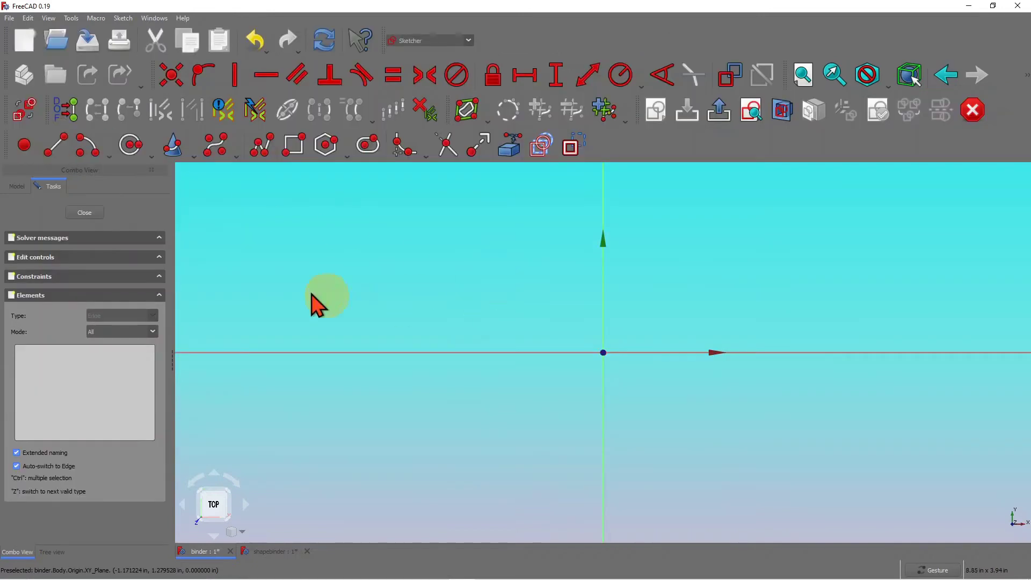
left_click(91, 213)
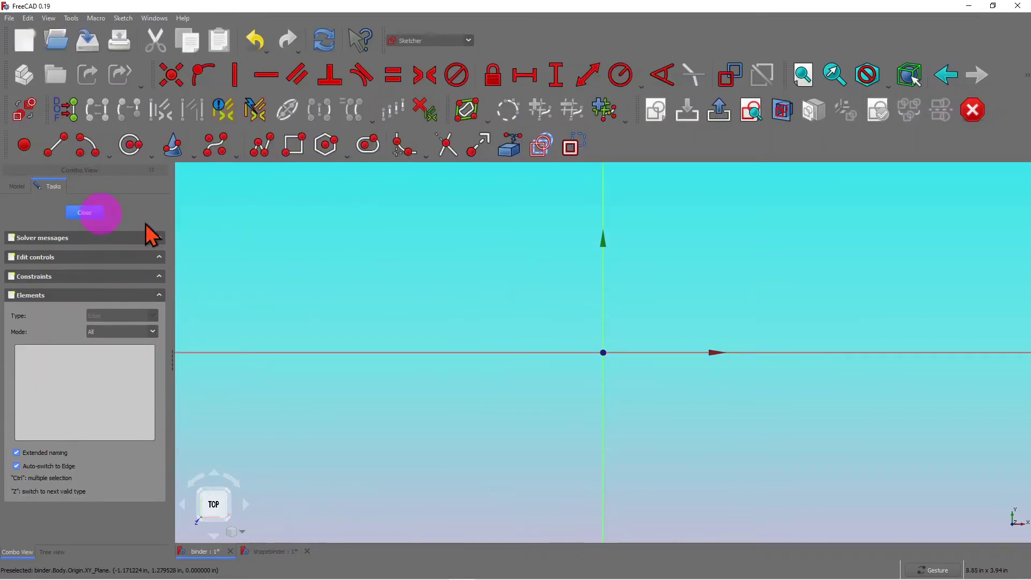
left_click(368, 144)
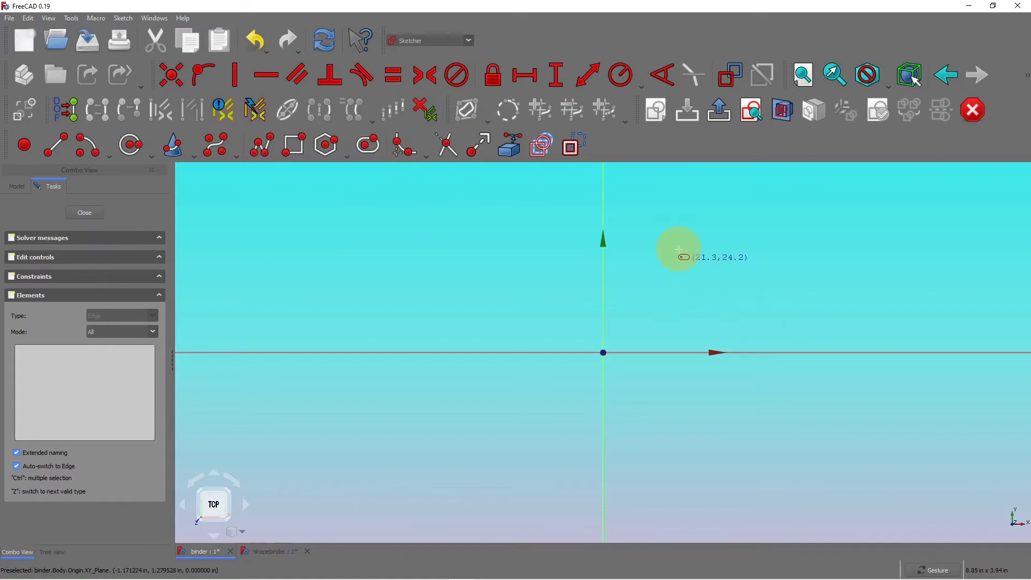
left_click_drag(668, 220, 854, 293)
scroll(766, 382, "down", 3)
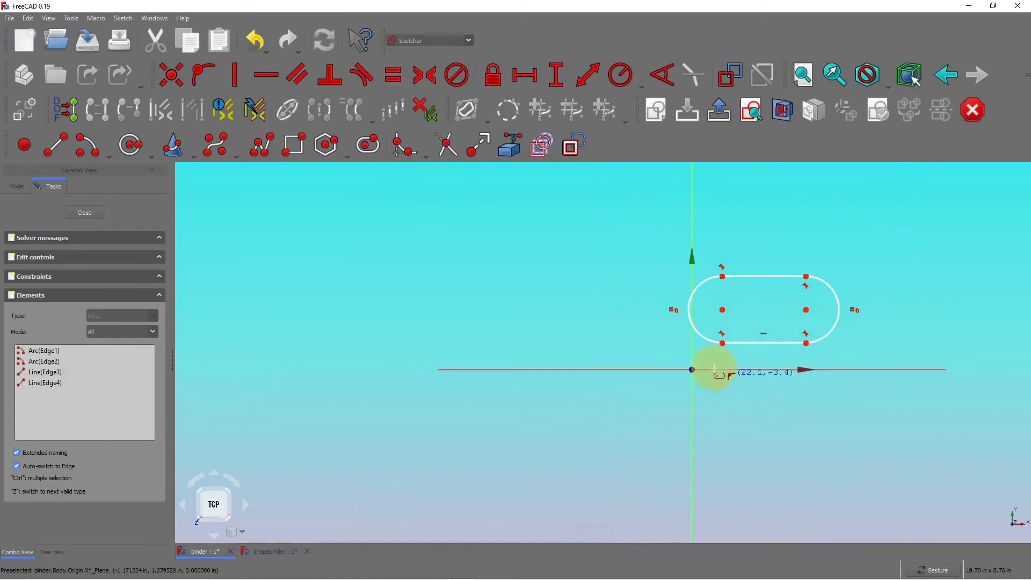
left_click(85, 213)
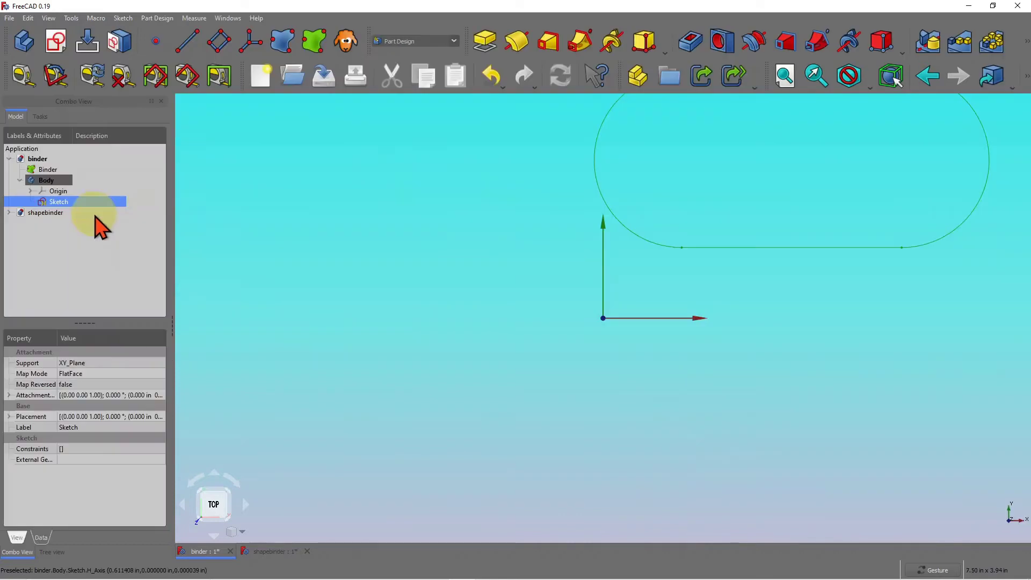
Pad the slot sketch to a length of 1.394 in.
left_click(487, 46)
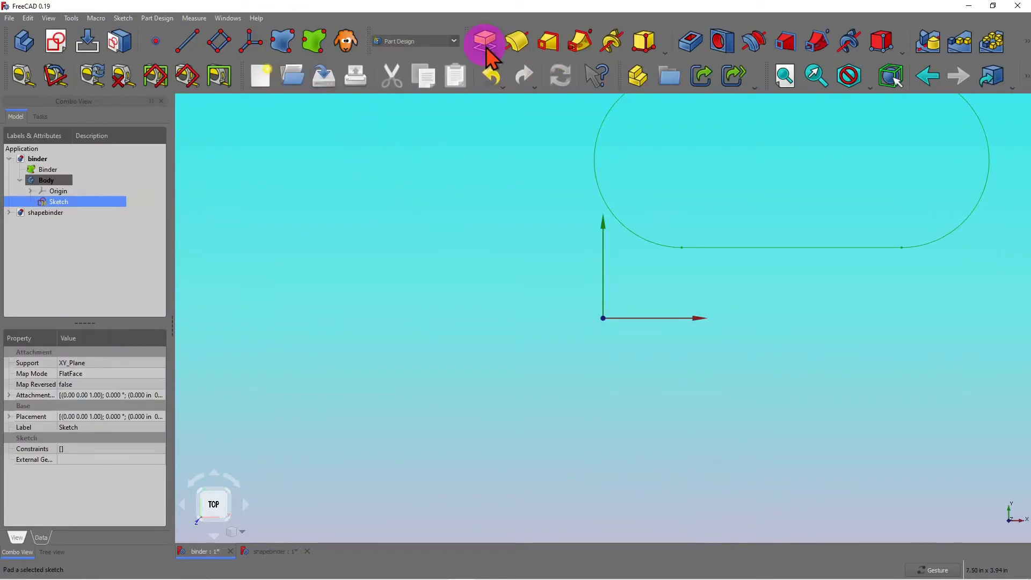
mouse_move(759, 315)
left_mouse_down()
mouse_move(820, 329)
mouse_move(852, 352)
left_mouse_up()
left_click(152, 202)
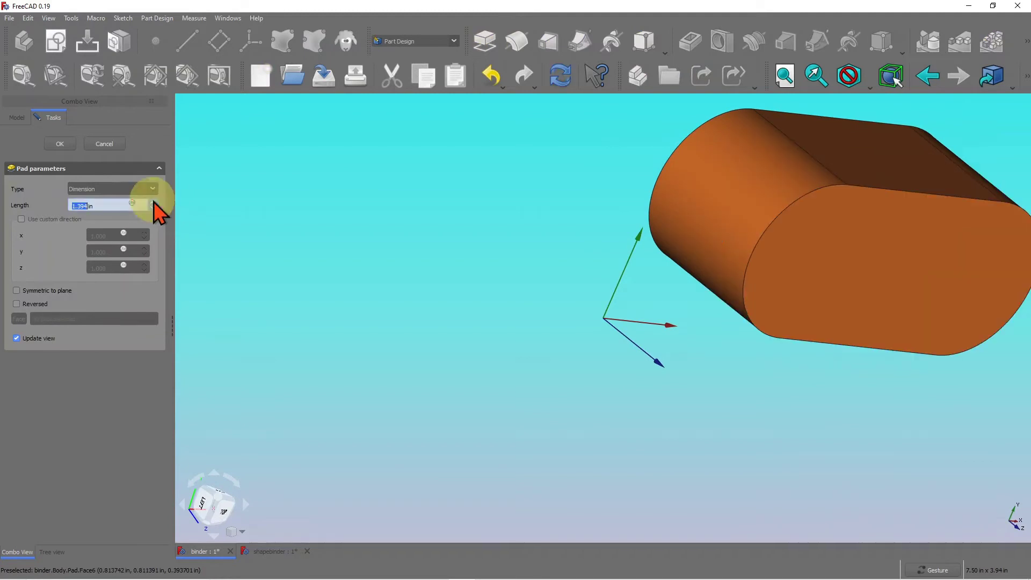
left_click(60, 144)
left_click_drag(329, 228, 511, 327)
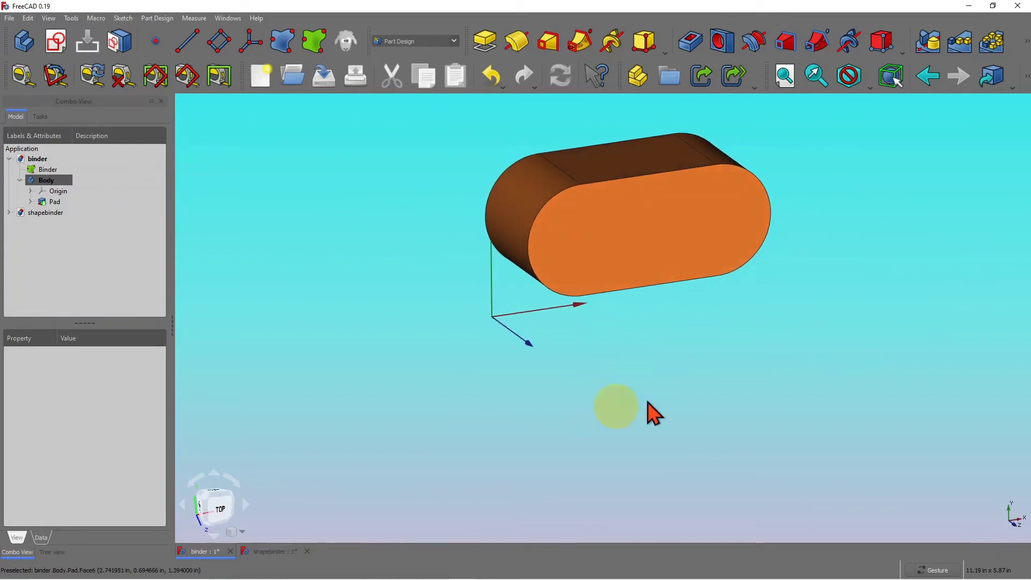
Move the loose sub-shape binder into the body that holds the padded slot.
left_click_drag(654, 414, 759, 360)
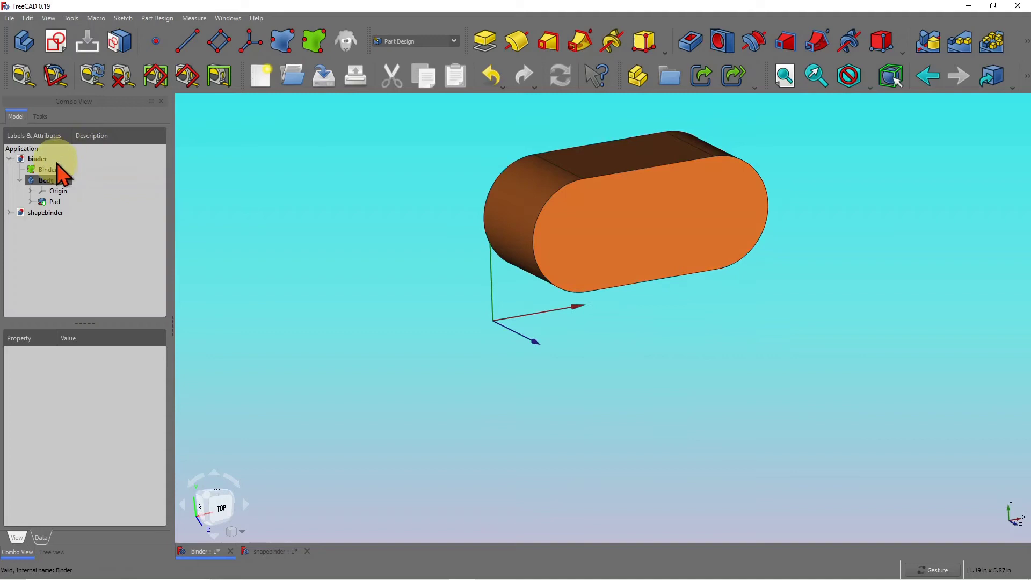
mouse_move(54, 170)
left_mouse_down()
mouse_move(101, 168)
mouse_move(96, 187)
mouse_move(54, 182)
left_mouse_up()
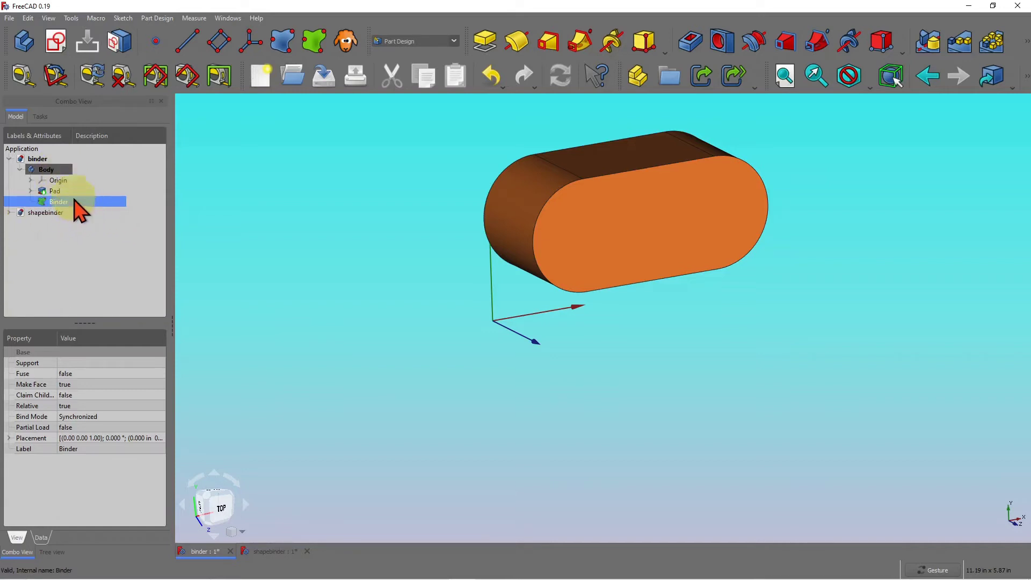
left_click_drag(674, 368, 599, 379)
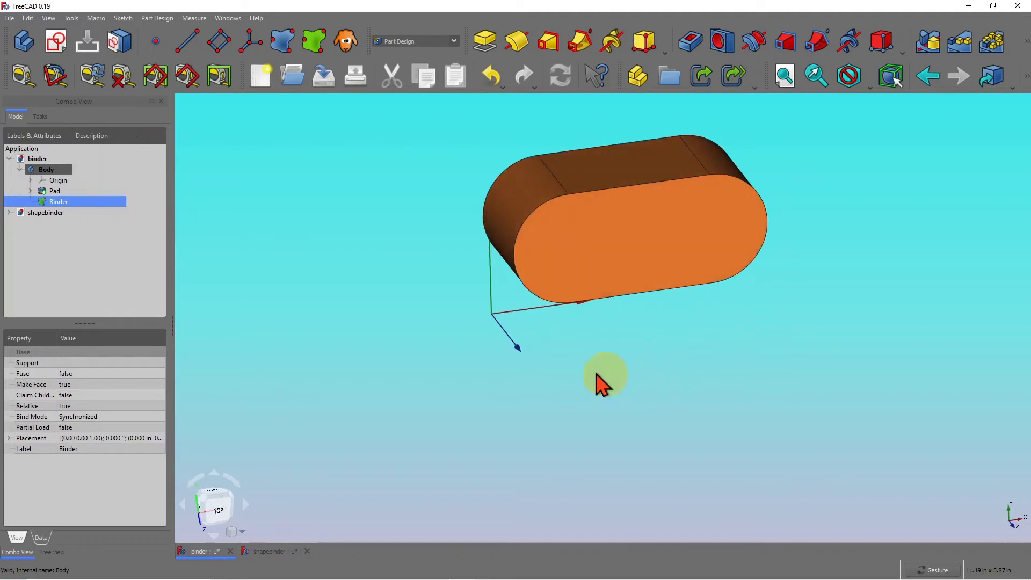
Create a second body in the binder document and expand the first body's contents in the model tree.
left_click(26, 43)
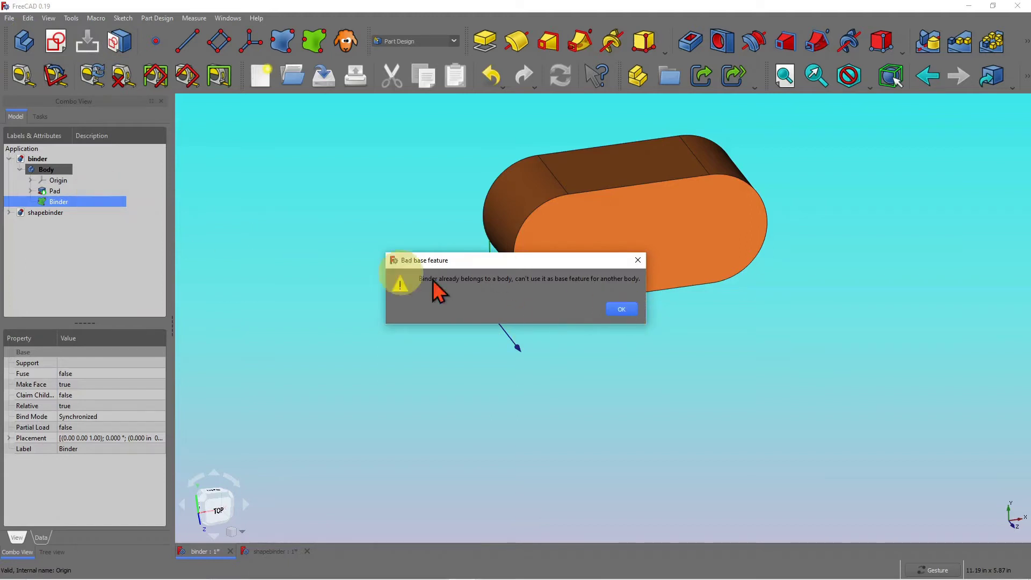
left_click(621, 310)
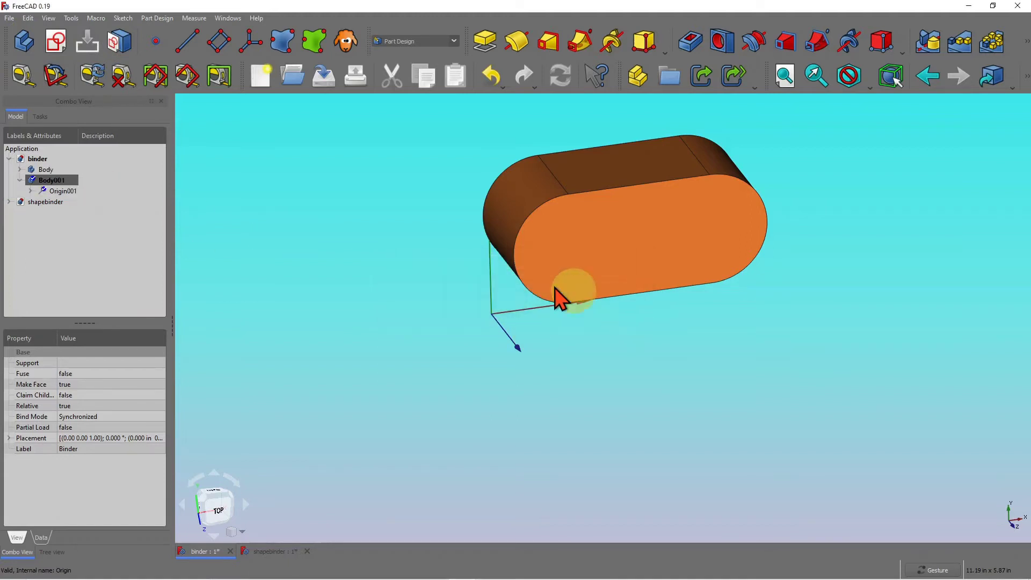
left_click(20, 180)
left_click(20, 170)
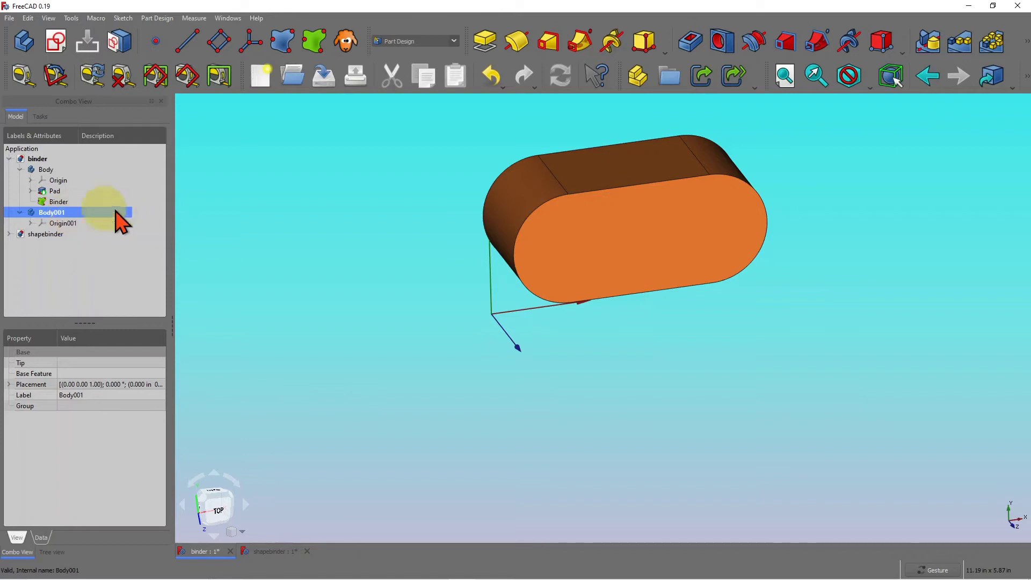
Delete the sub-shape binder from the first body.
left_click_drag(603, 365, 665, 349)
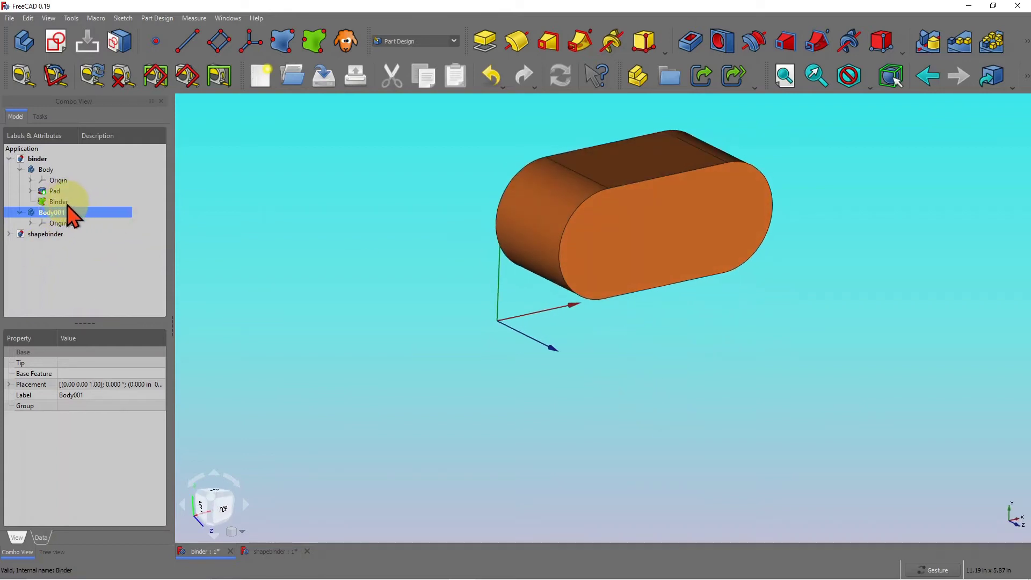
left_click(90, 202)
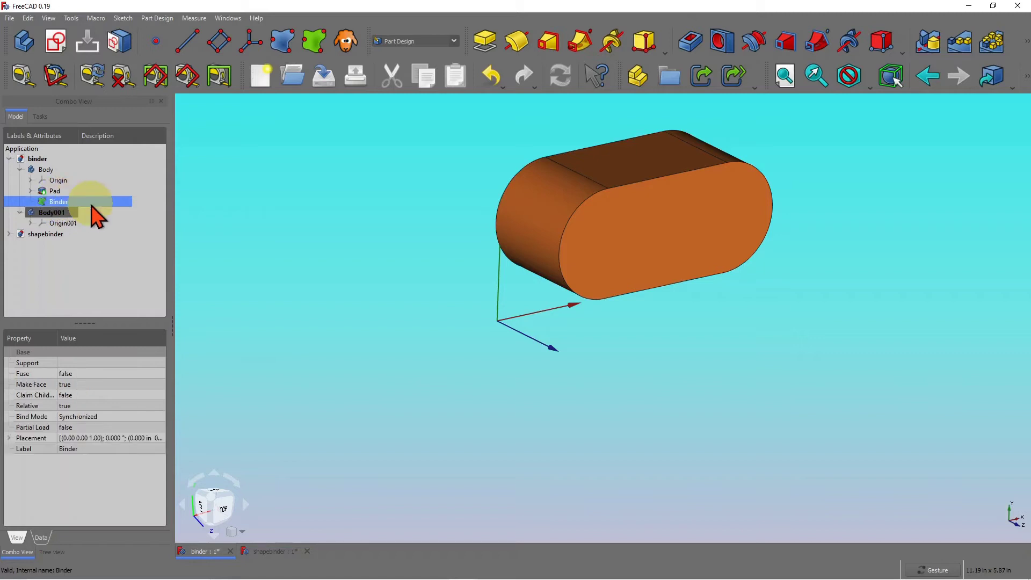
key("Delete")
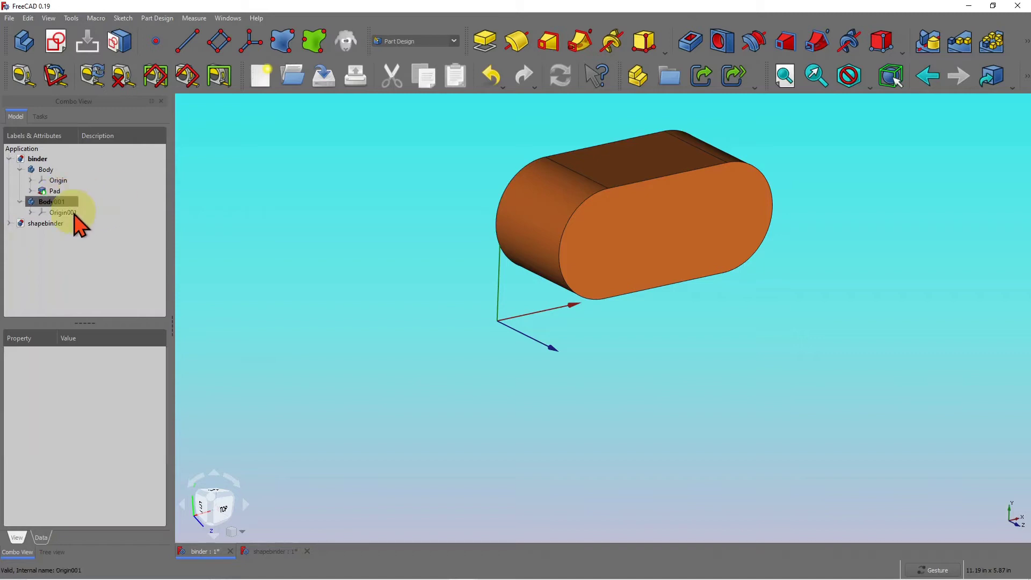
With nothing selected, add an empty sub-shape binder to the active second body and select it to show its properties.
left_click(516, 354)
left_click_drag(516, 355, 453, 386)
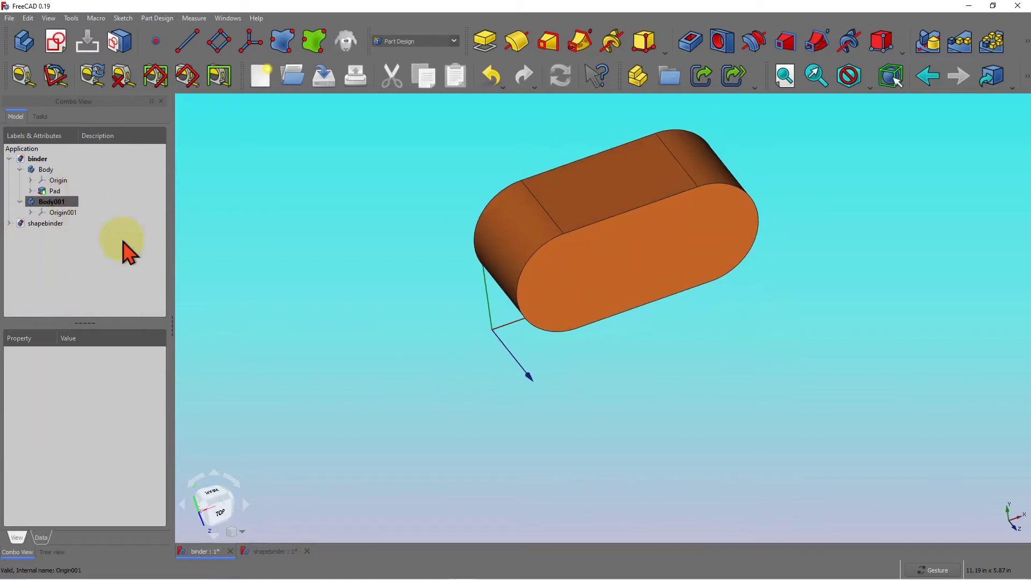
mouse_move(254, 322)
left_mouse_down()
mouse_move(274, 295)
mouse_move(263, 321)
left_mouse_up()
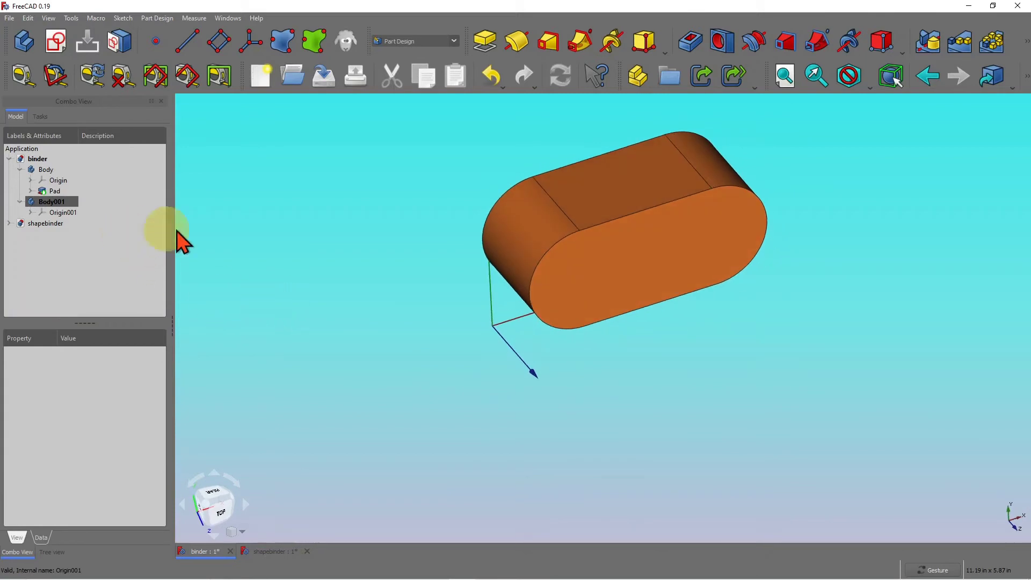
left_click(314, 50)
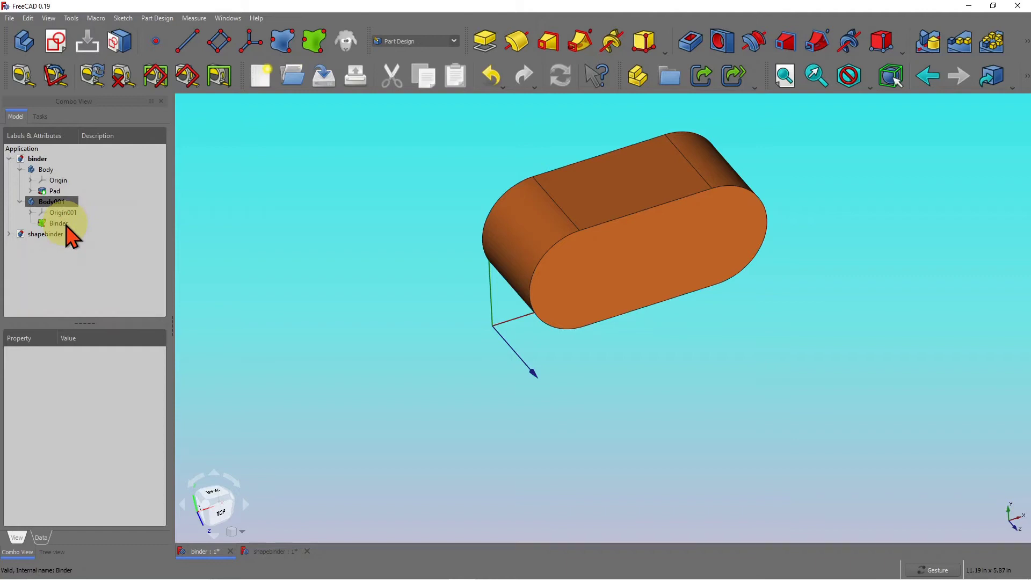
left_click(59, 223)
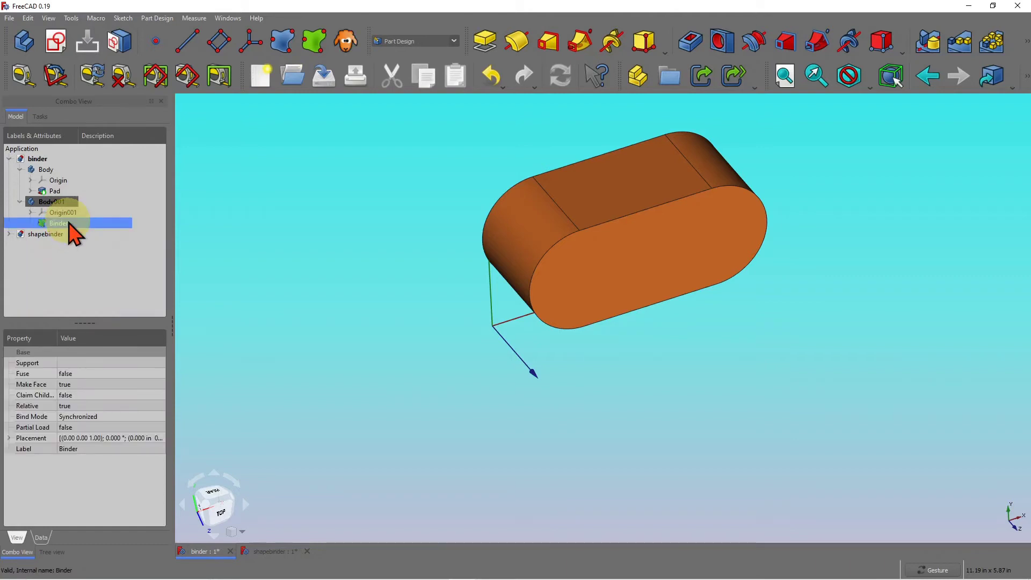
Inspect the shape binder's datum shape parameters in the shapebinder document, leaving them unchanged.
double_click(46, 235)
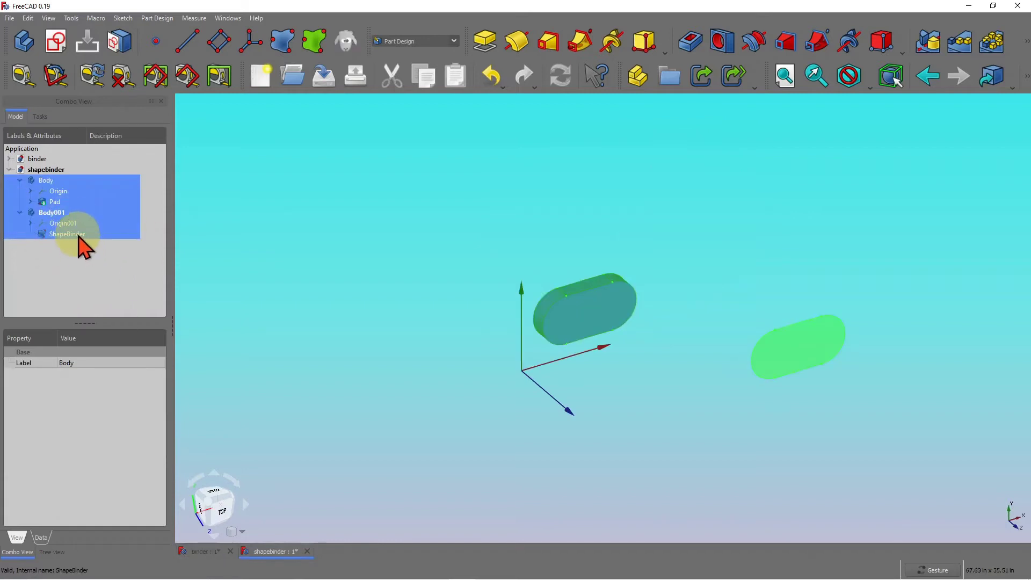
left_click(79, 235)
double_click(79, 235)
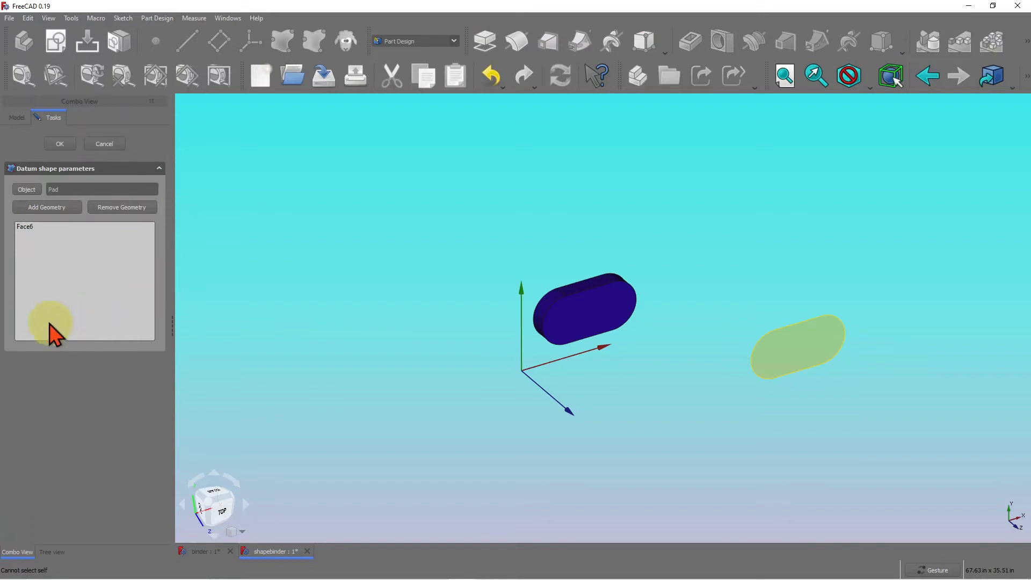
left_click(107, 144)
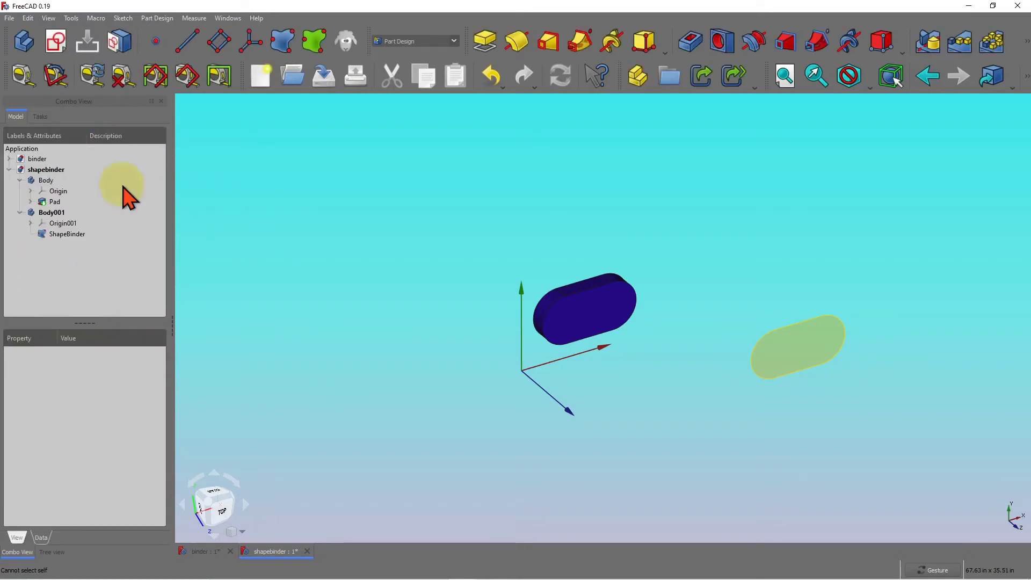
Delete the empty sub-shape binder from the second body in the binder document.
left_click(39, 159)
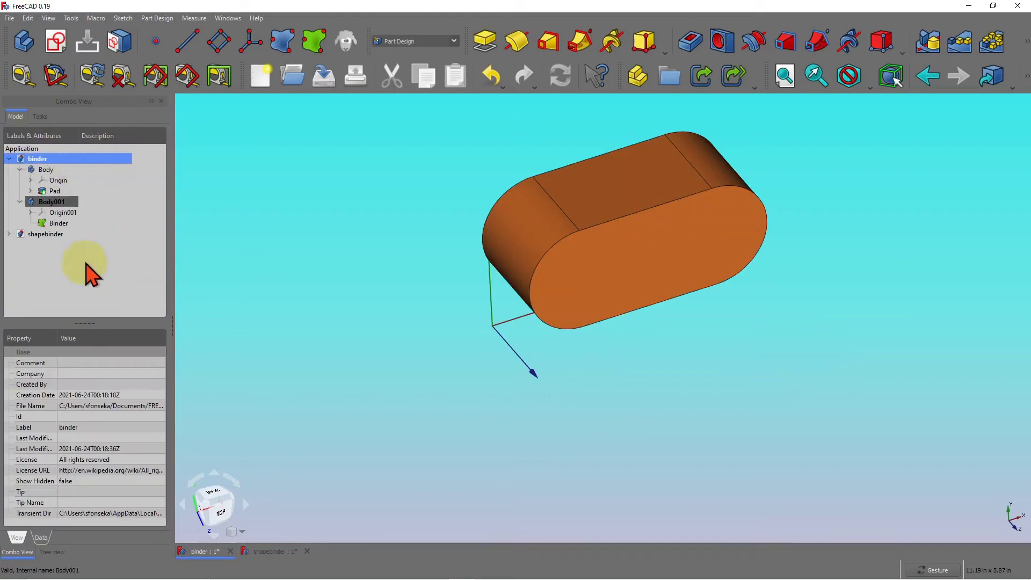
left_click(68, 224)
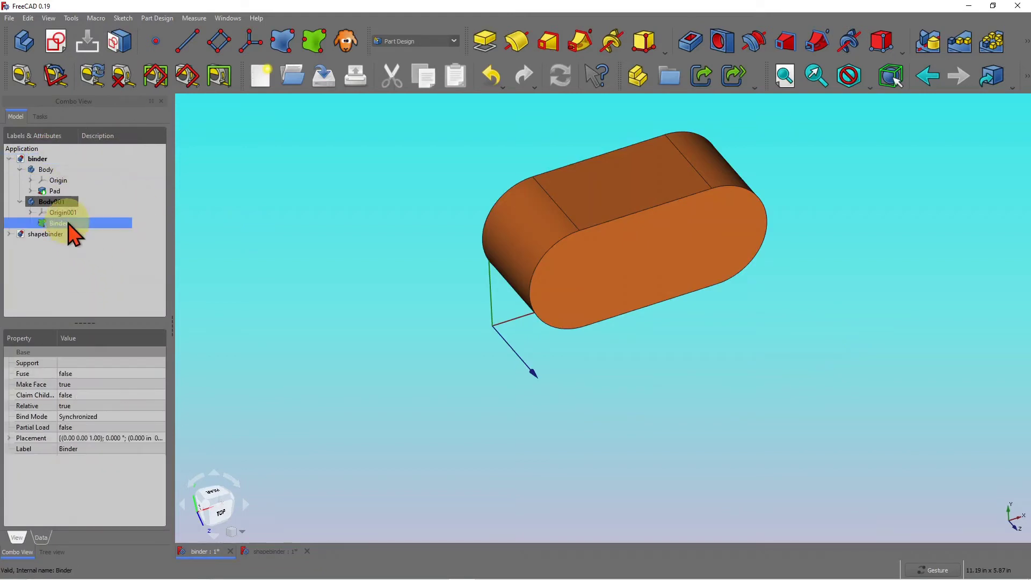
left_click_drag(537, 435, 524, 403)
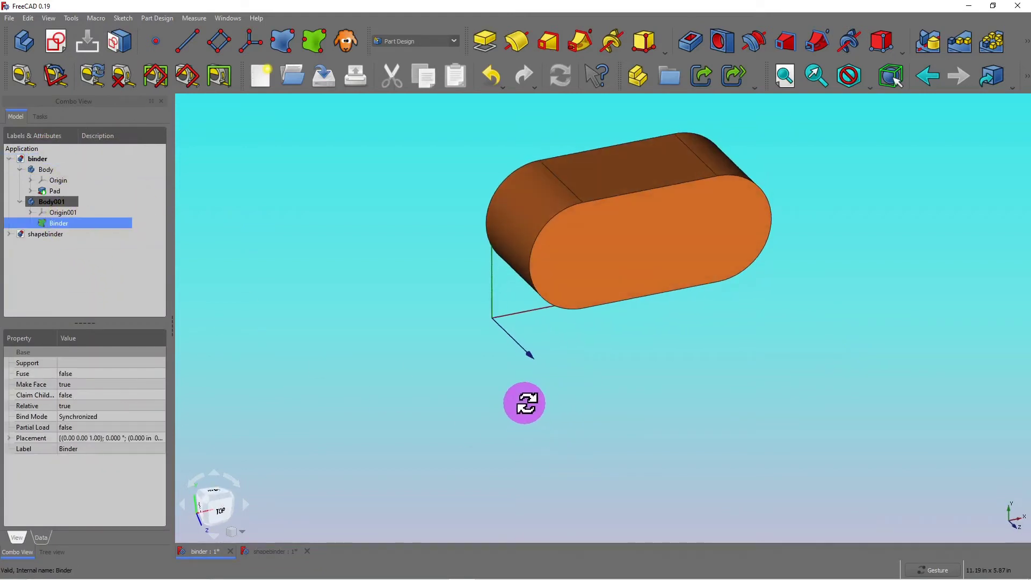
left_click(674, 264)
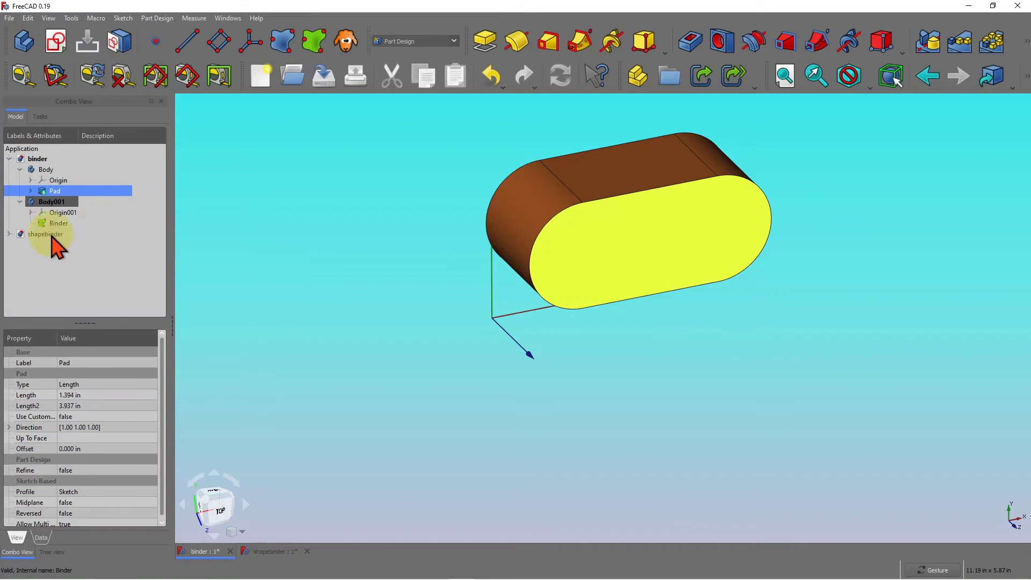
left_click(64, 223)
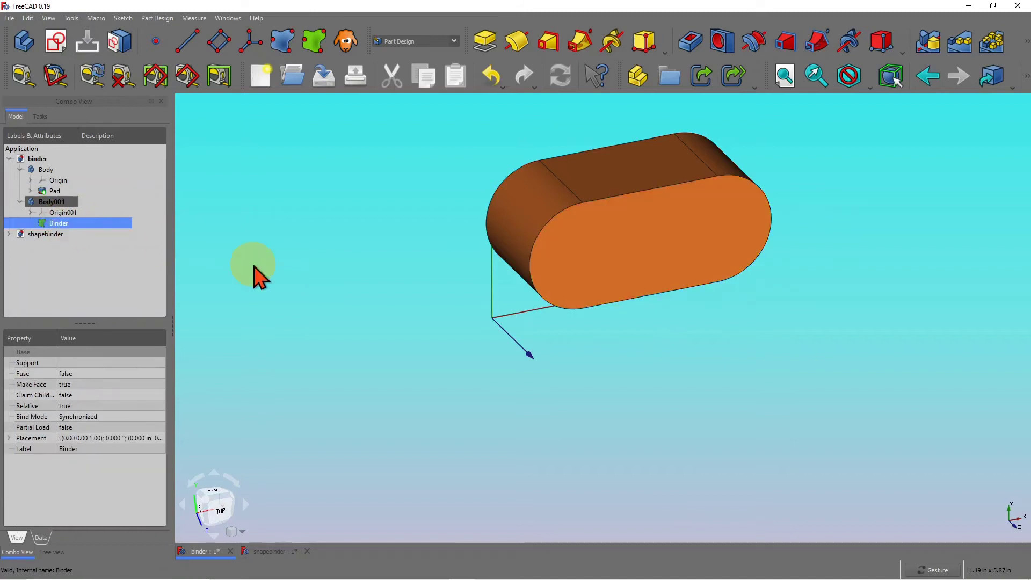
key("Delete")
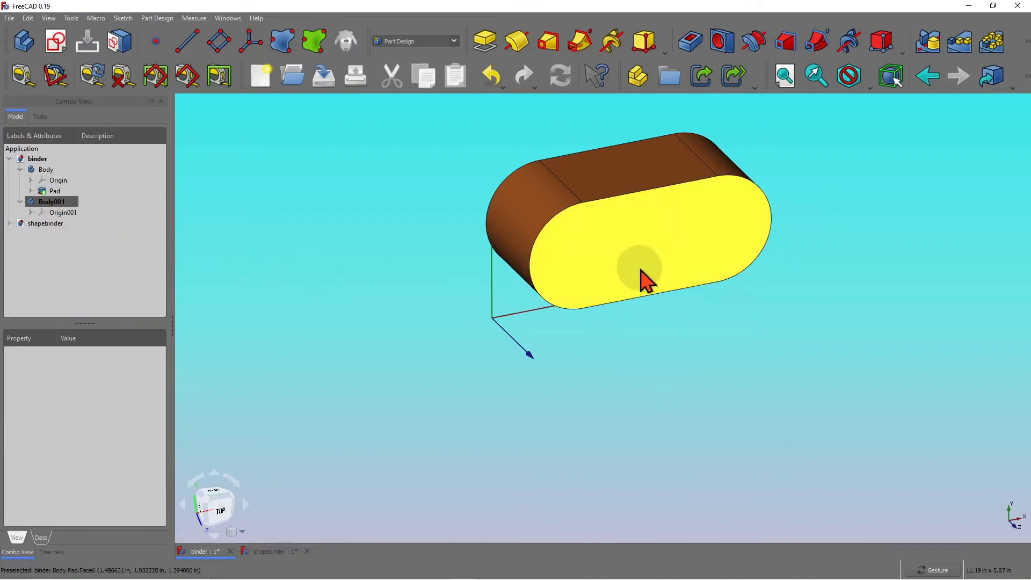
Create a sub-shape binder of the padded slot's front face in the second body and show its properties.
left_click(644, 278)
left_click(314, 41)
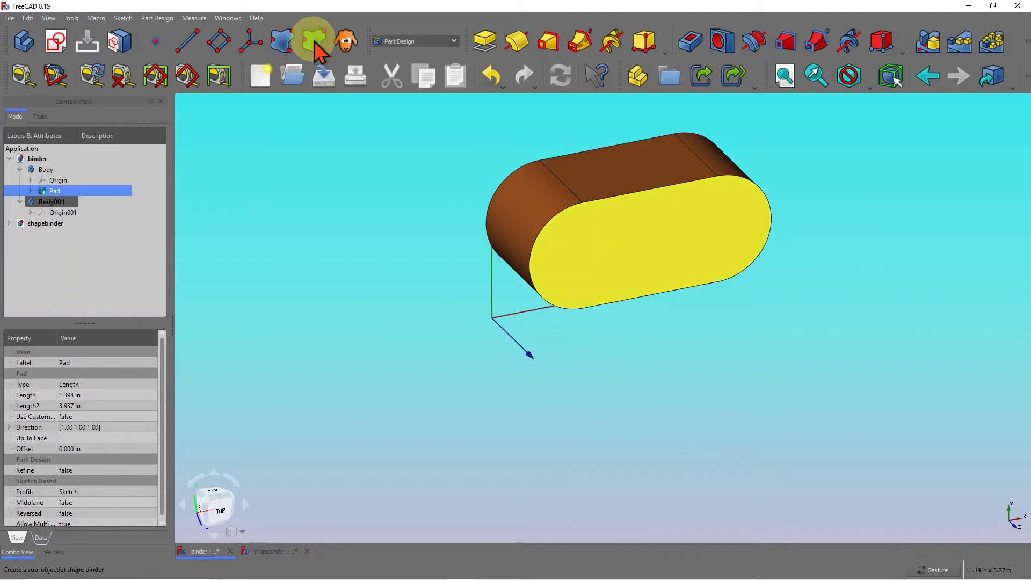
left_click(57, 224)
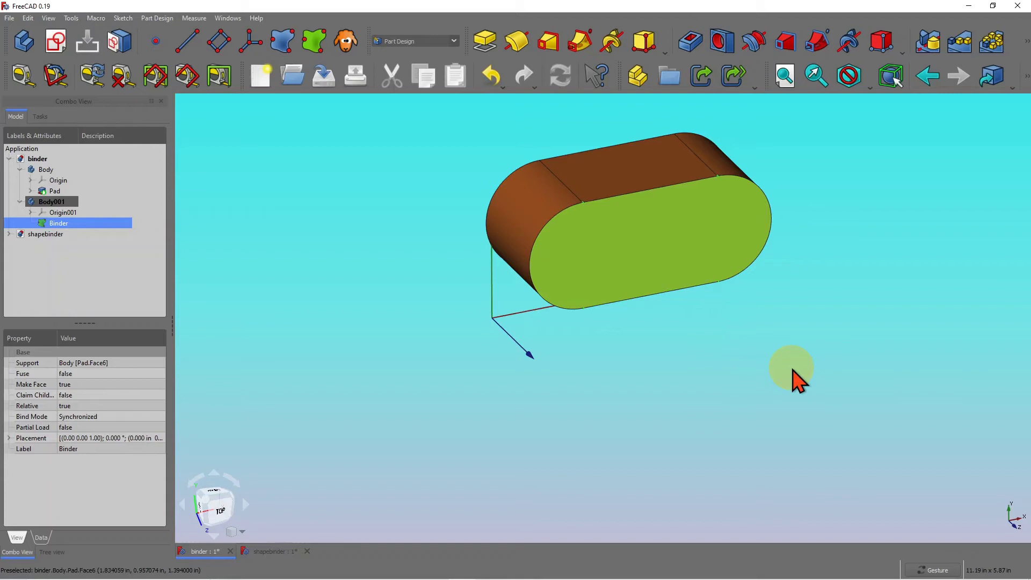
left_click_drag(773, 369, 799, 364)
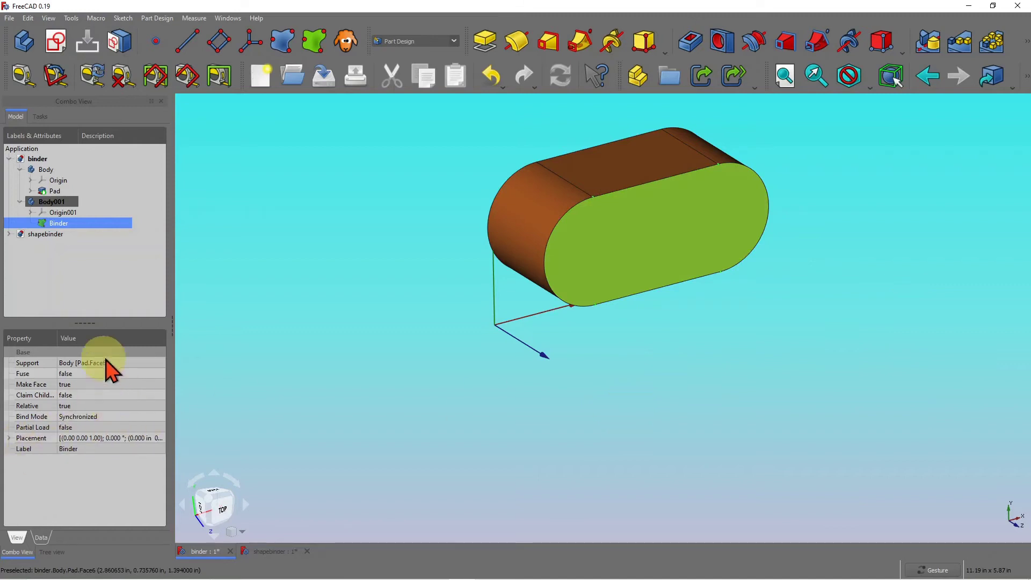
Transform the second body about 2.77 in along X and 3.55 in along Z, and compare with the shapebinder document.
right_click(51, 200)
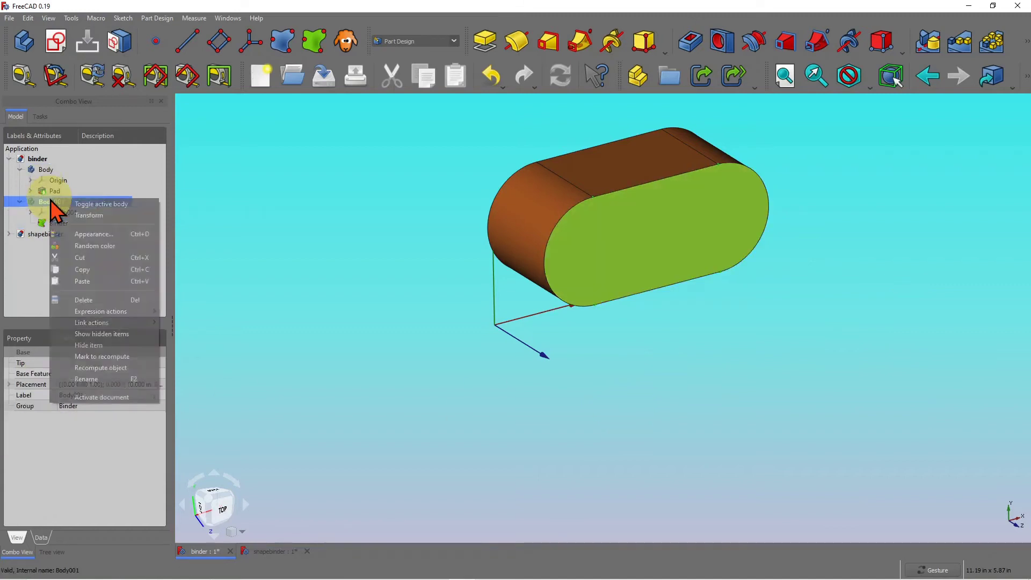
left_click(107, 216)
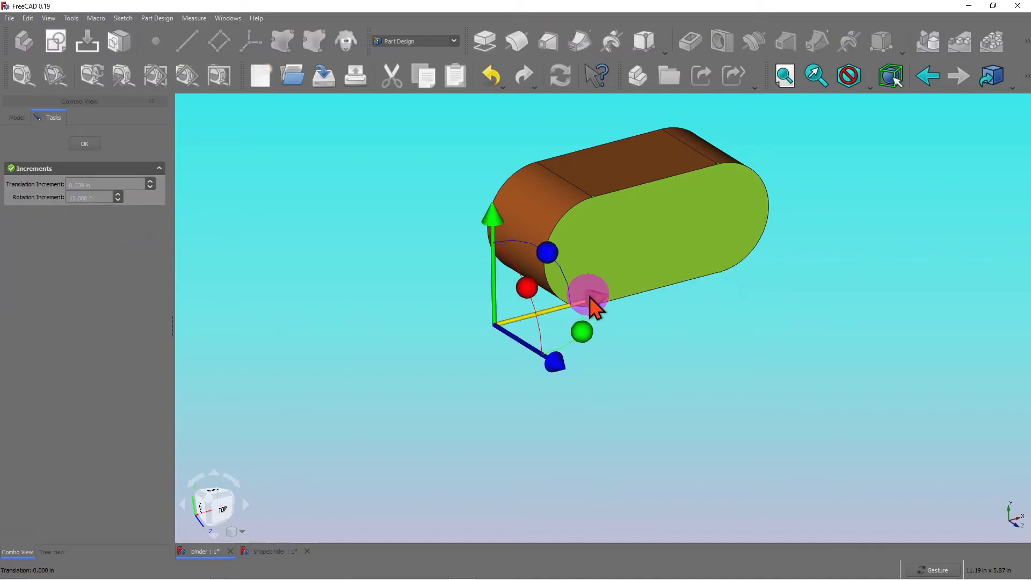
left_click_drag(595, 308, 856, 444)
scroll(376, 329, "down", 4)
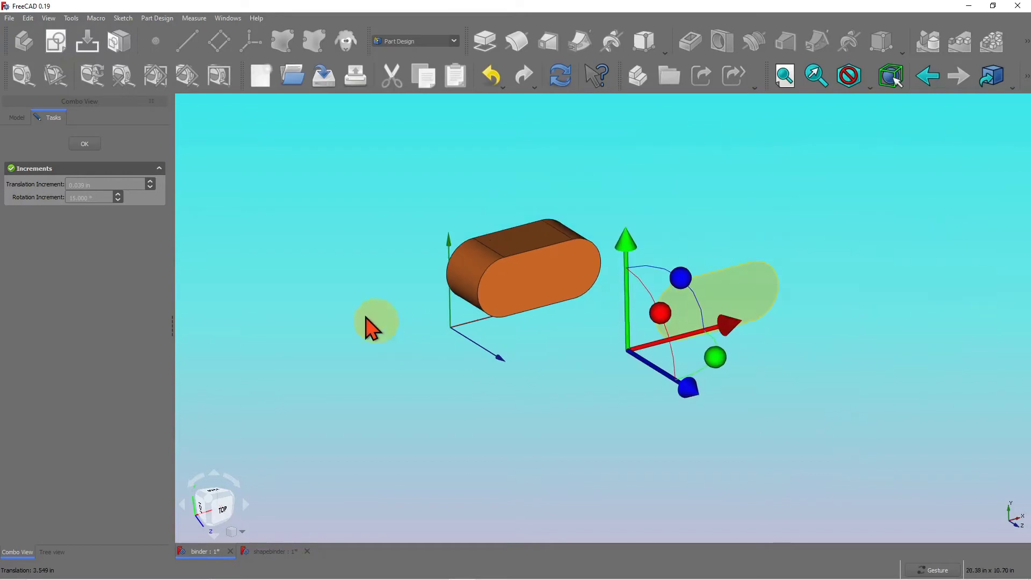
left_click(85, 144)
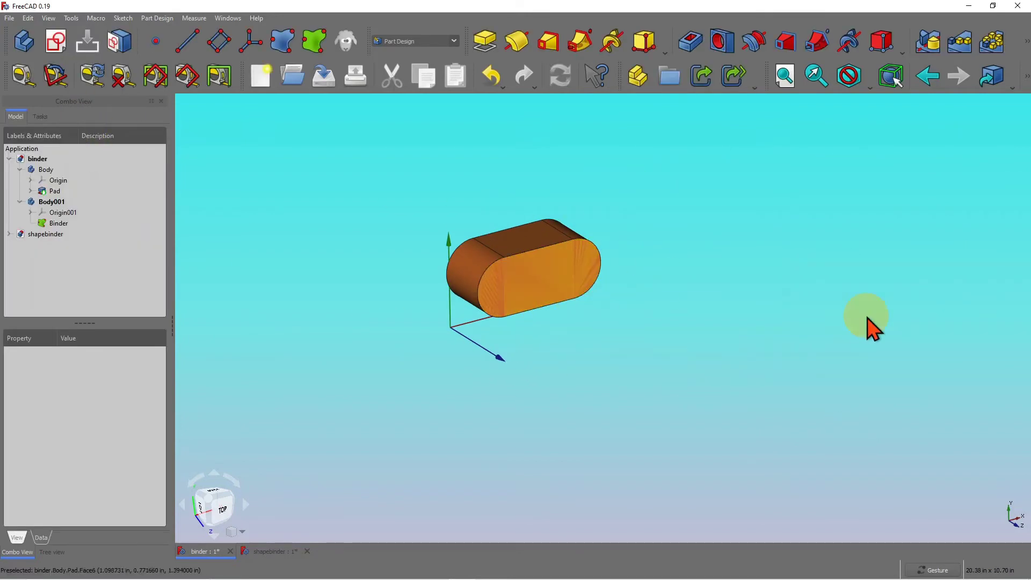
left_click(49, 234)
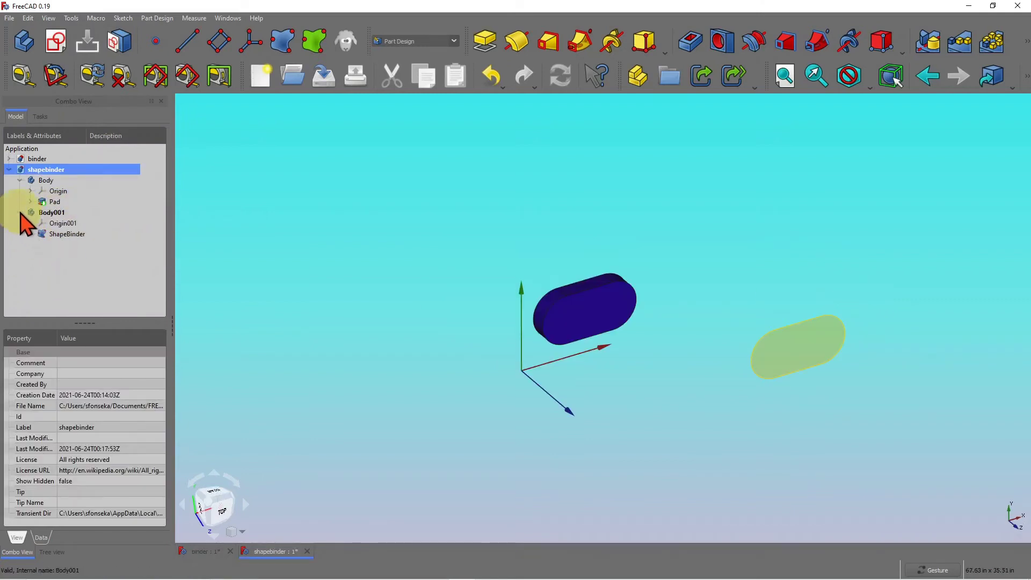
left_click(204, 552)
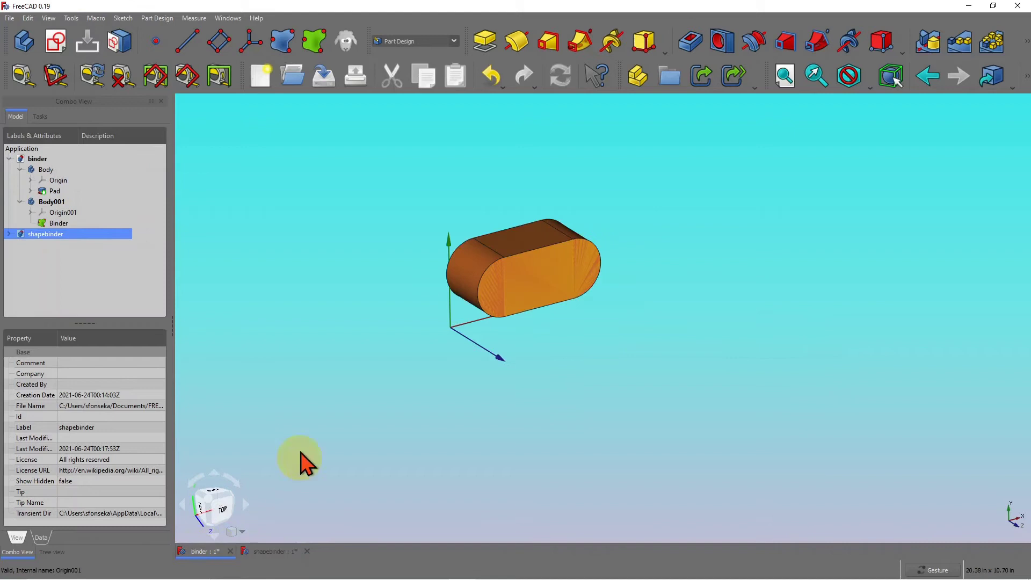
Set the sub-shape binder's Bind Mode to Detached and recompute the binder document.
left_click(64, 223)
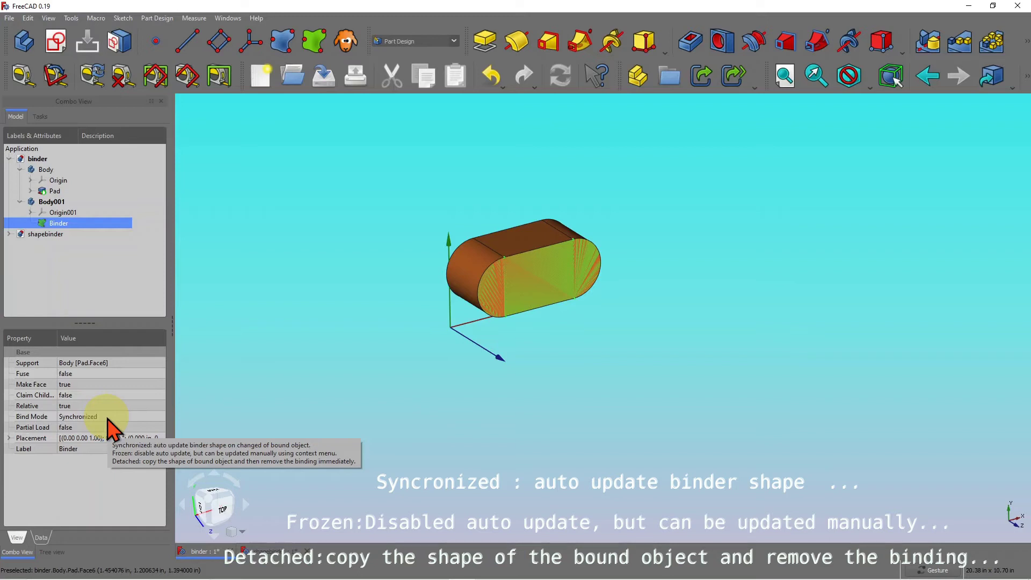
left_click(107, 417)
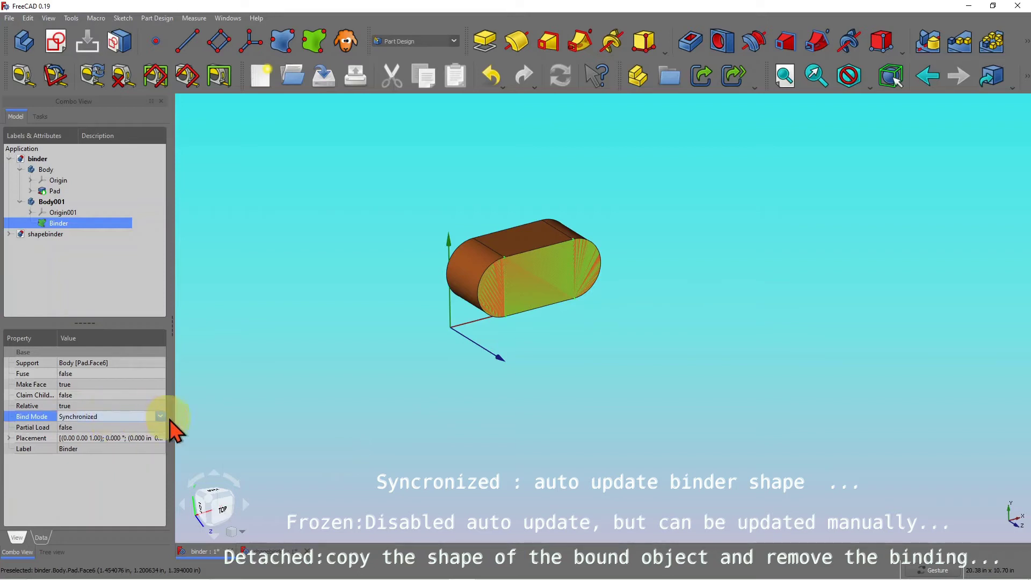
left_click(160, 417)
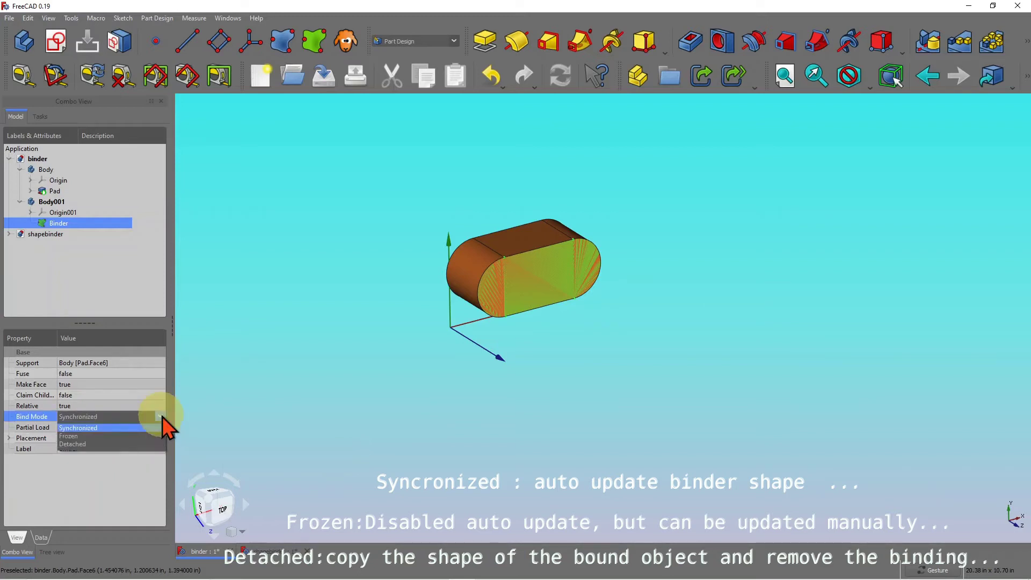
left_click(102, 445)
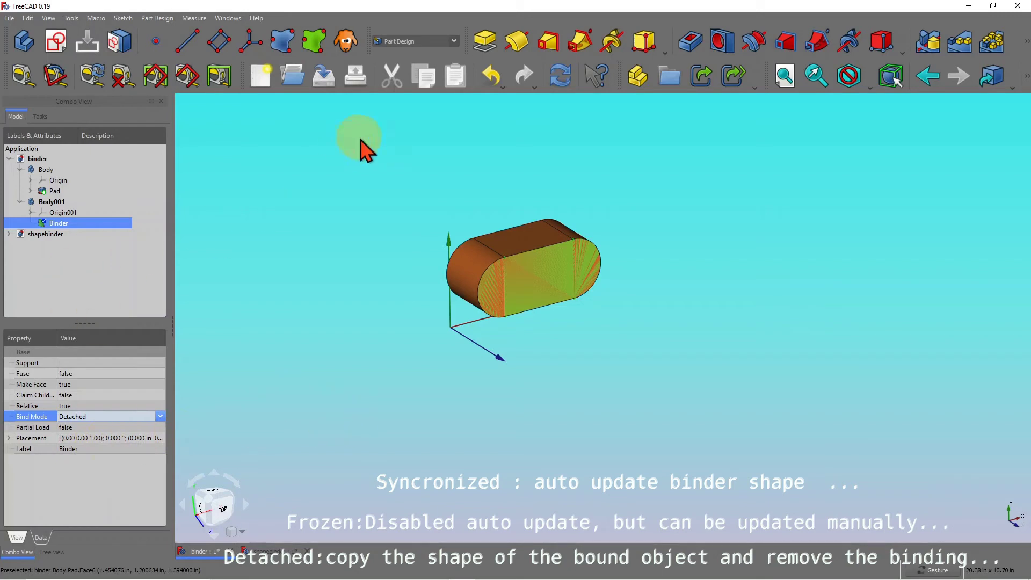
left_click(564, 85)
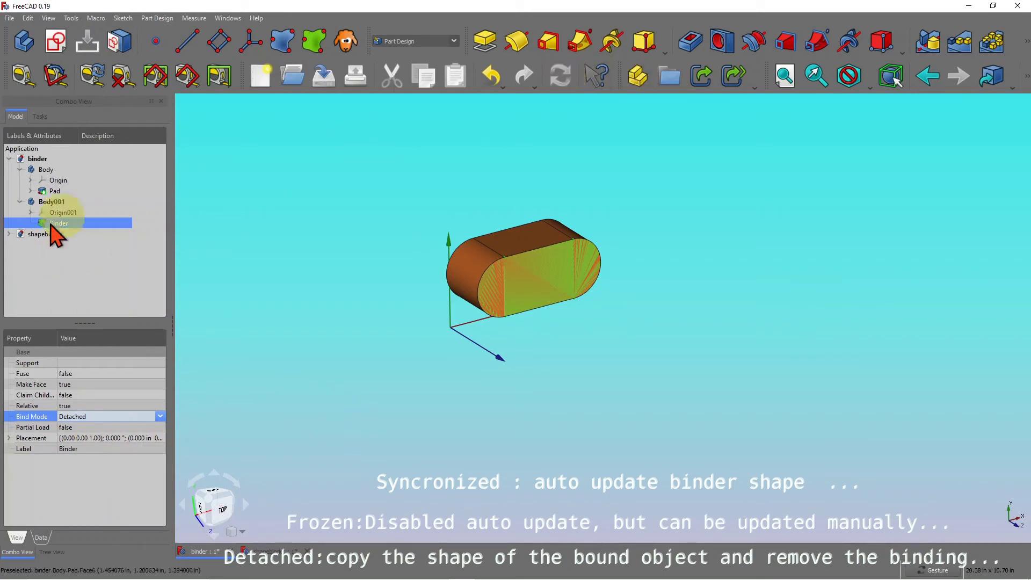
Transform the second body another 4.13 in or so along X and about 4.6 in along Z.
left_click(52, 202)
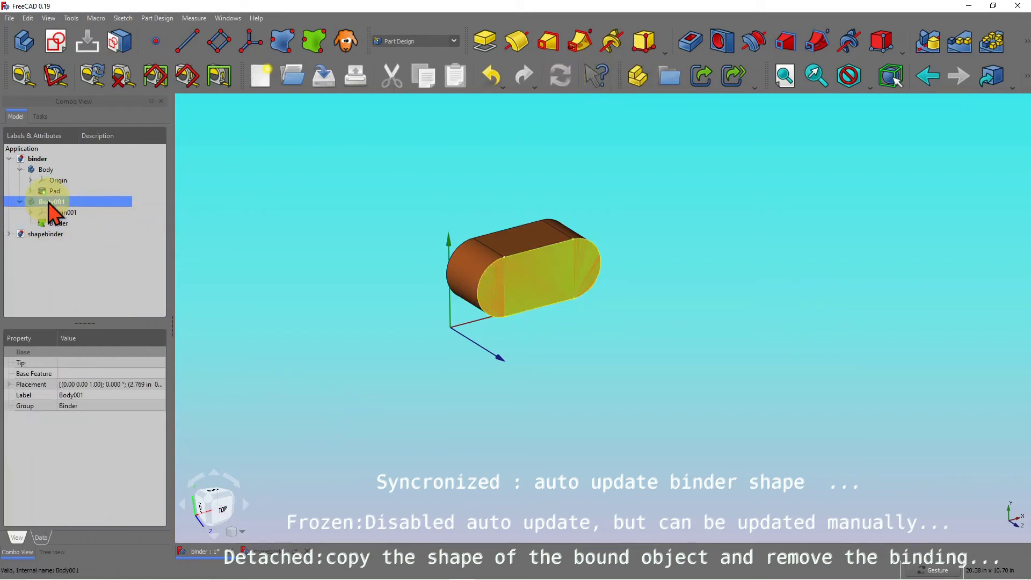
right_click(54, 204)
left_click(101, 217)
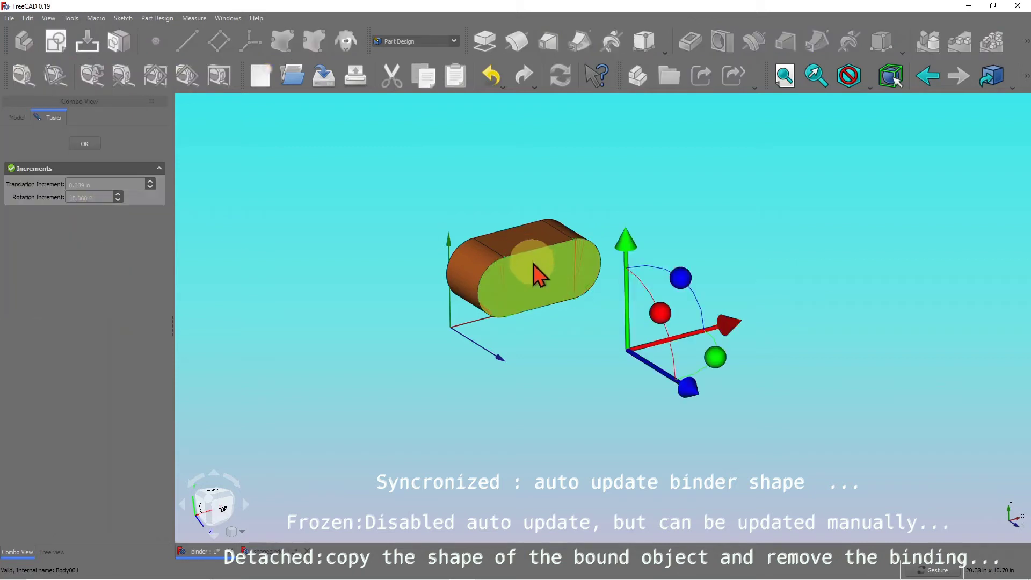
left_click_drag(726, 334, 870, 299)
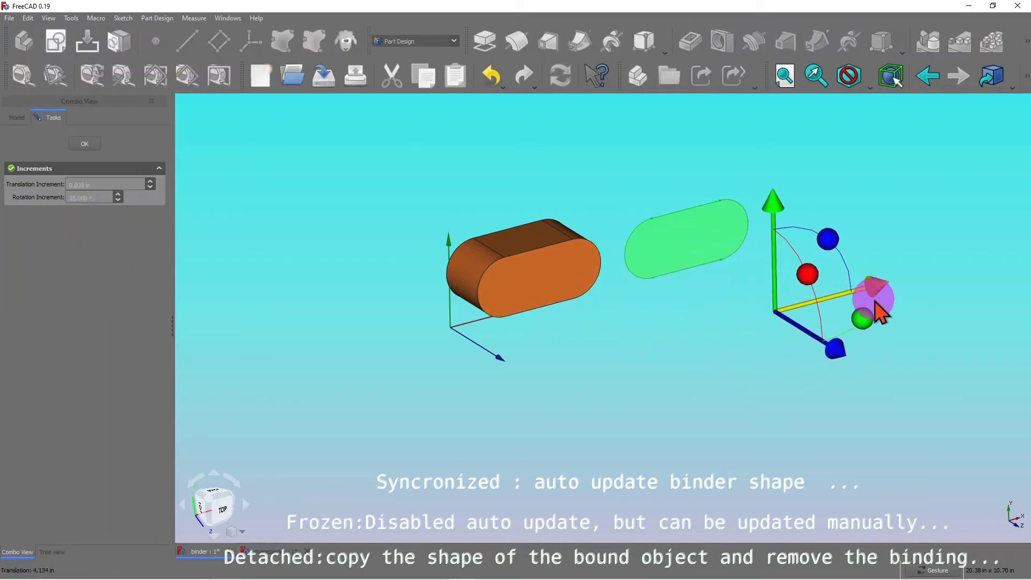
left_click_drag(894, 408, 927, 437)
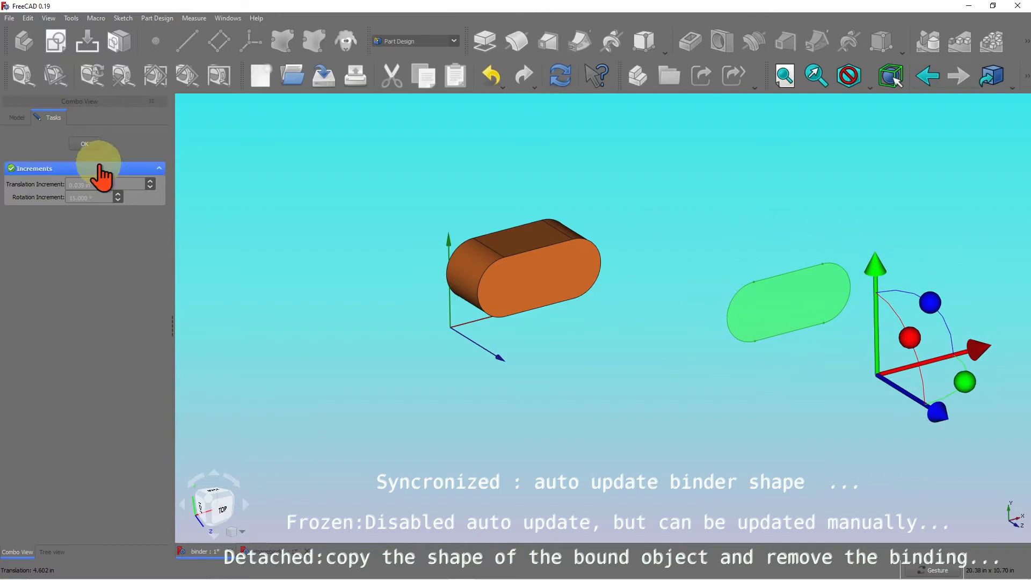
left_click(84, 144)
left_click_drag(756, 364, 733, 367)
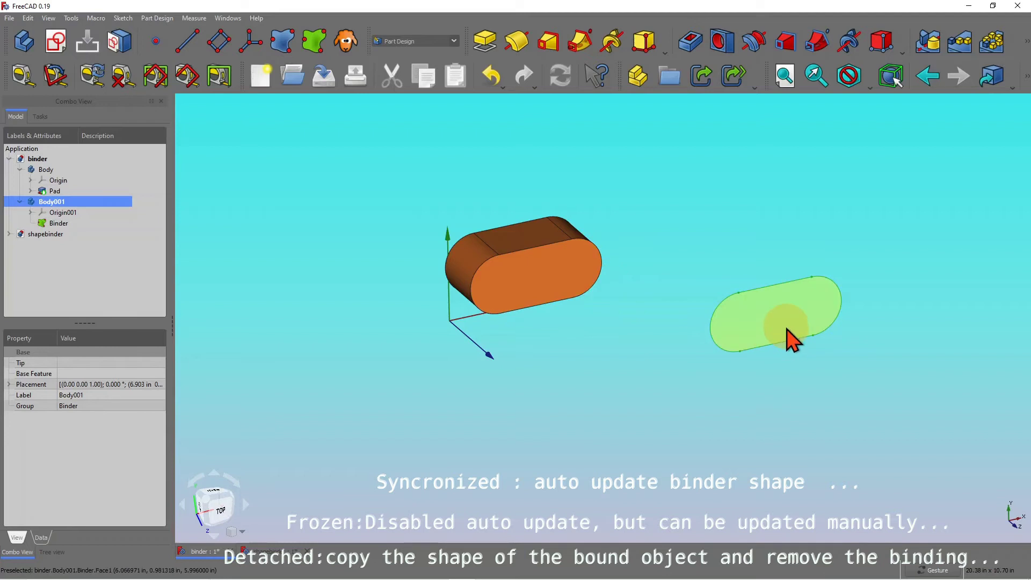
left_click_drag(789, 338, 680, 440)
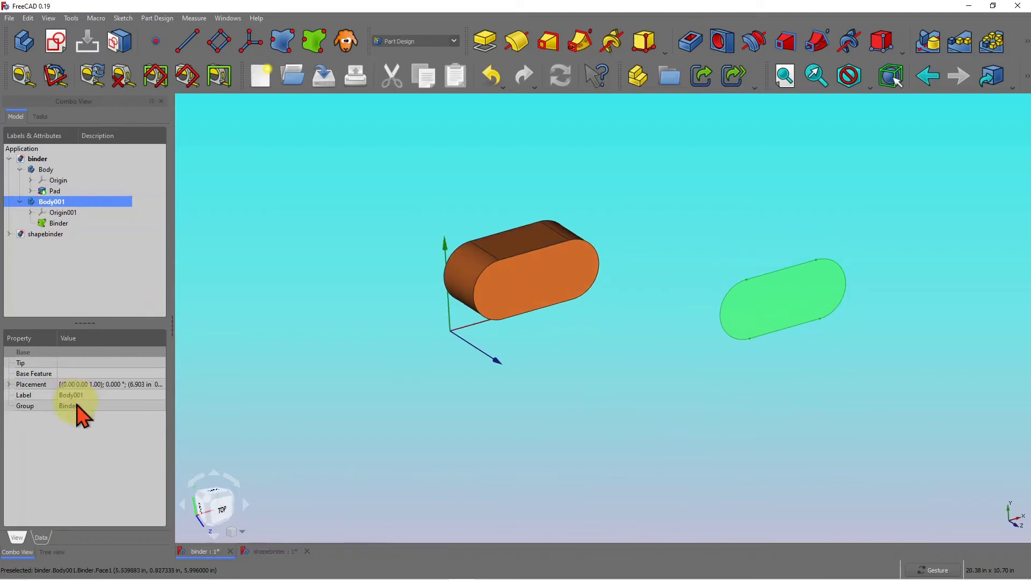
Inspect the detached sub-shape binder's properties and compare its placement with the shape binder in the shapebinder document.
left_click(63, 223)
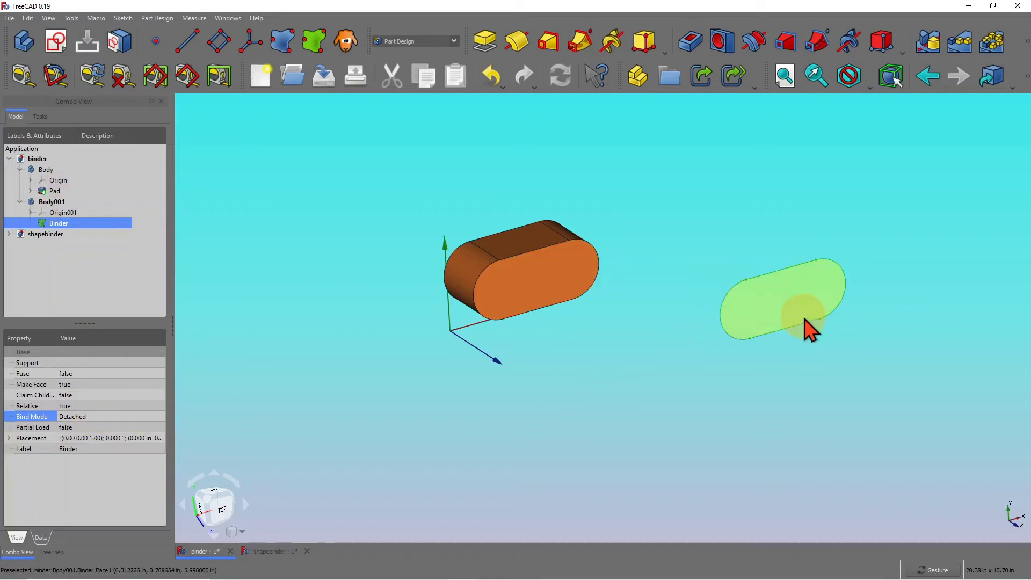
left_click(273, 551)
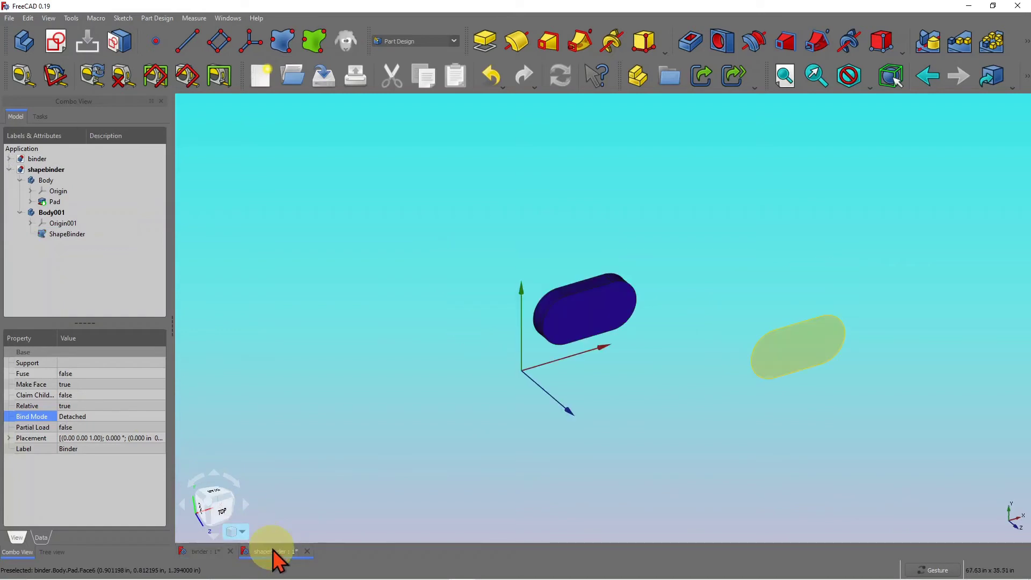
left_click(201, 550)
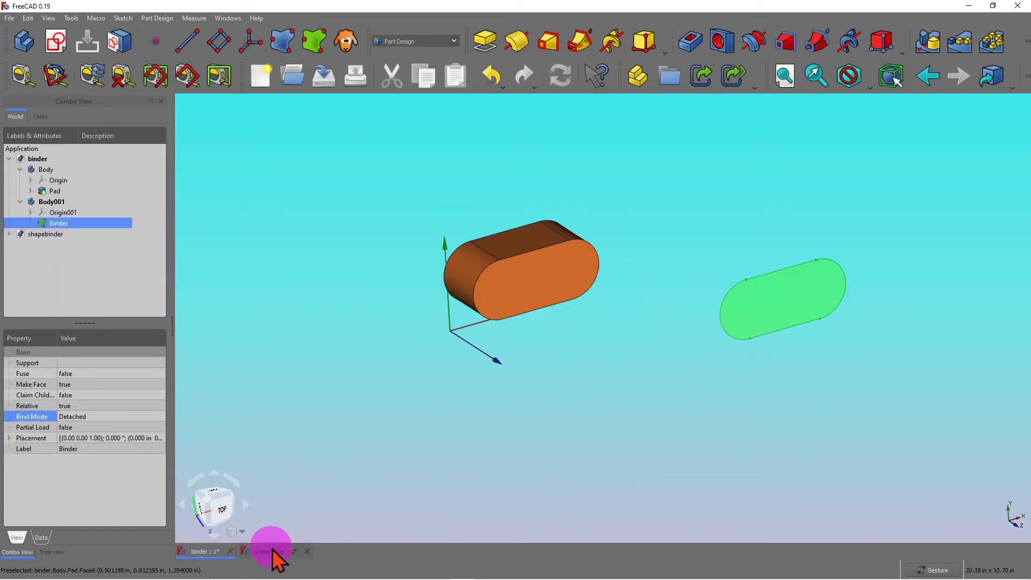
left_click(272, 551)
left_click(204, 552)
left_click(272, 551)
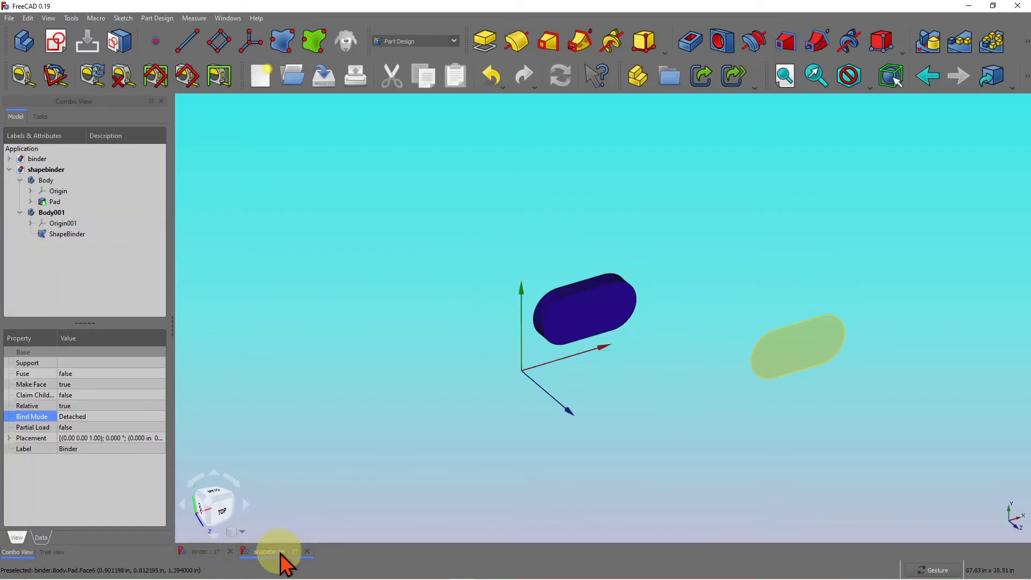
left_click(202, 552)
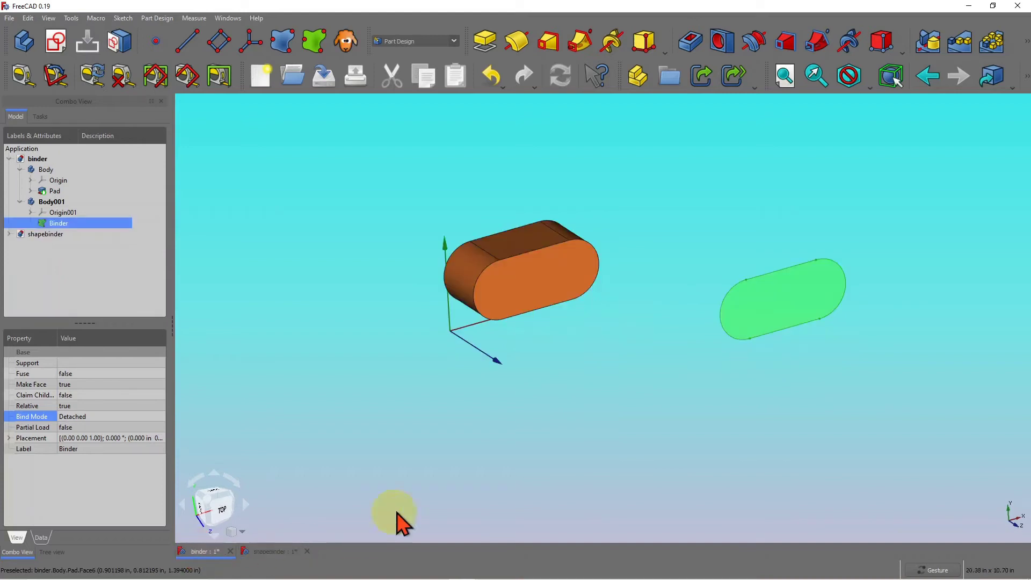
left_click(274, 552)
left_click(203, 552)
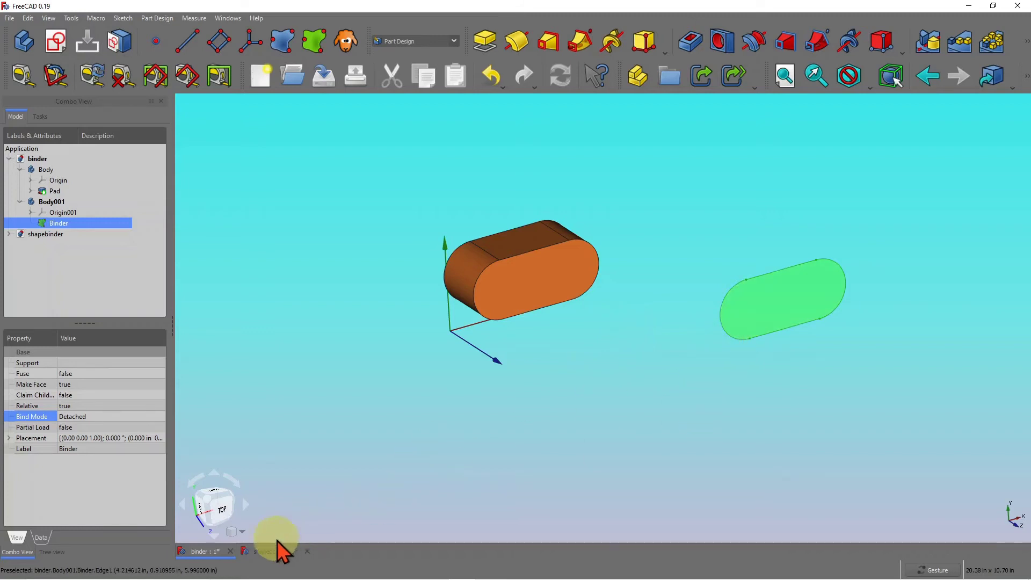
left_click(268, 551)
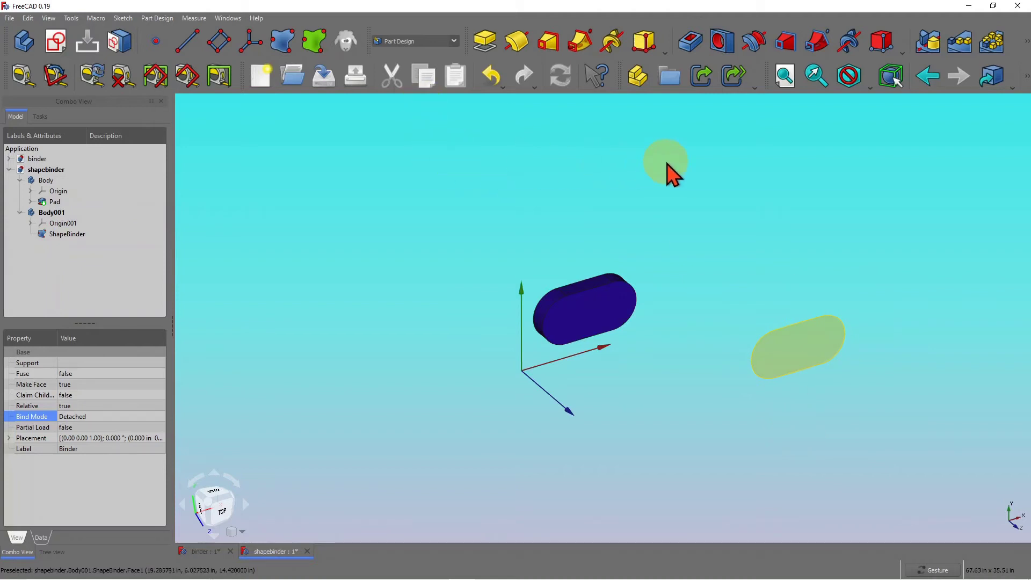
left_click(491, 51)
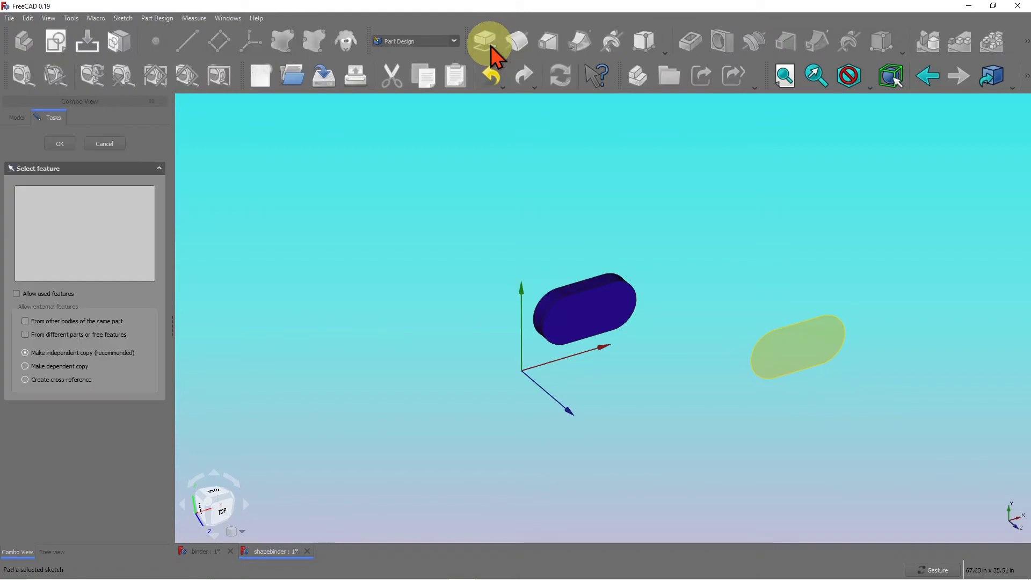
left_click(107, 146)
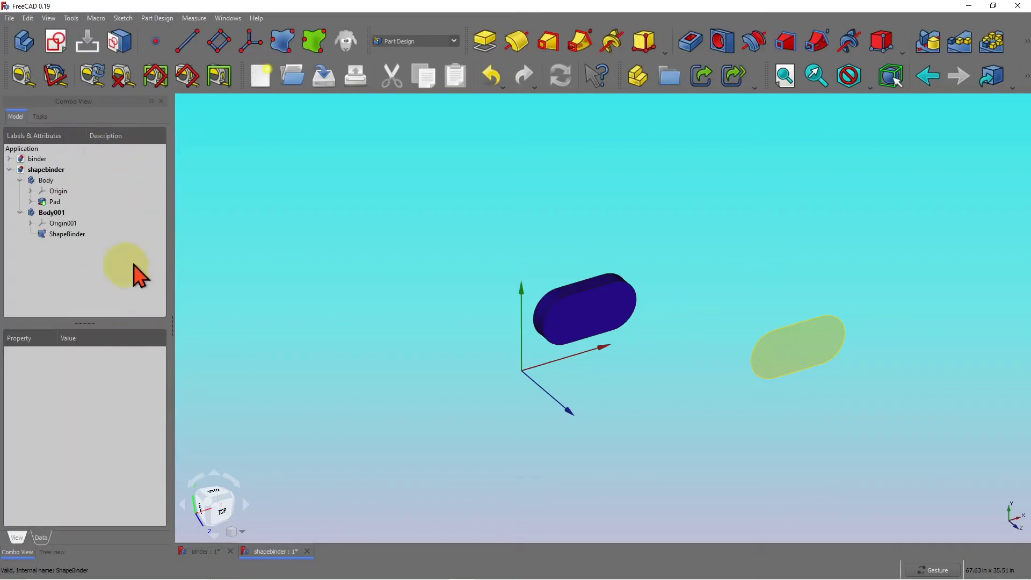
Pad the shape binder in the shapebinder document's second body by 0.394 in.
left_click(70, 236)
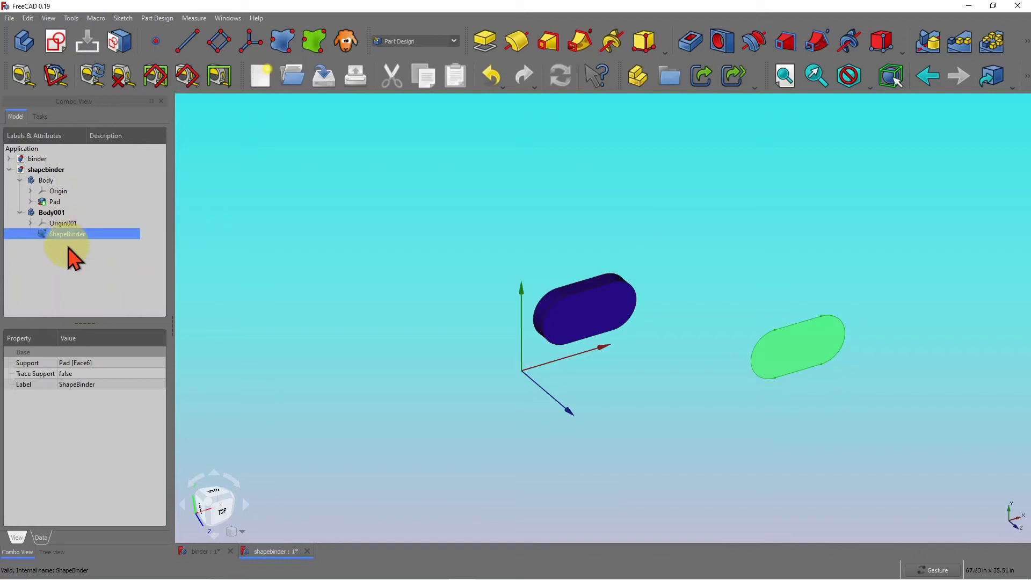
left_click(482, 43)
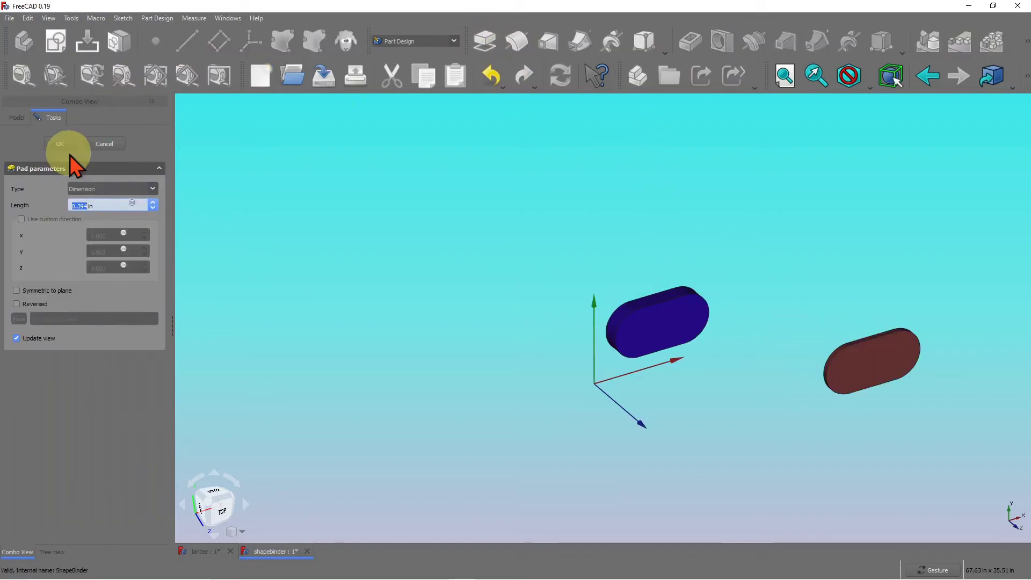
left_click_drag(766, 338, 794, 336)
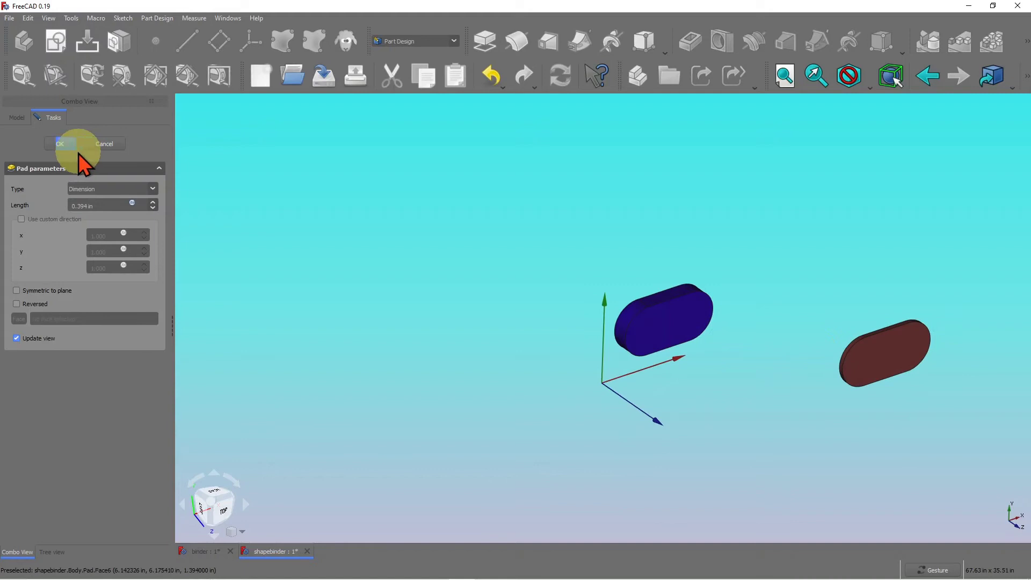
left_click(64, 143)
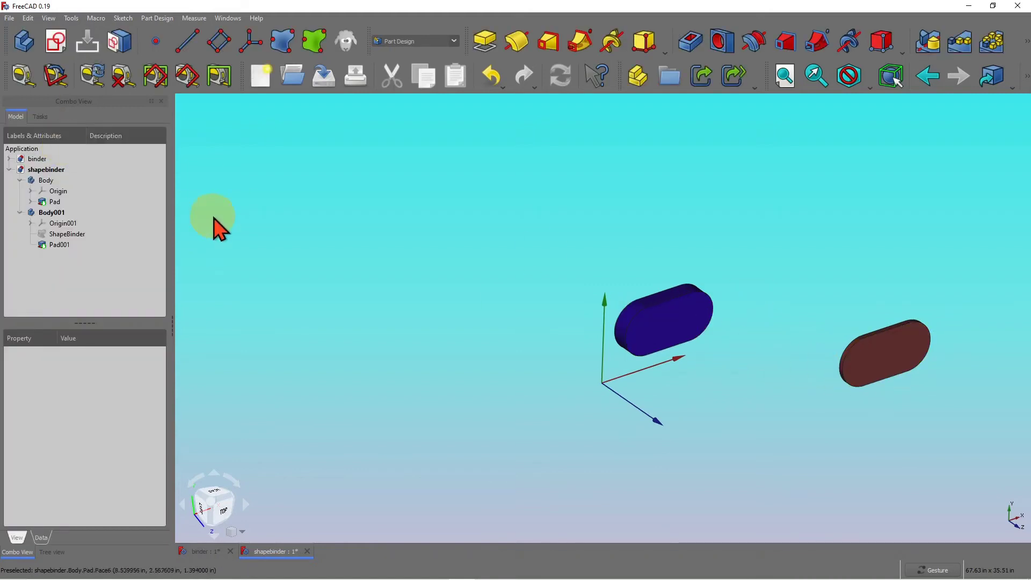
Pad the detached sub-shape binder in the binder document's second body by 0.394 in.
left_click(204, 553)
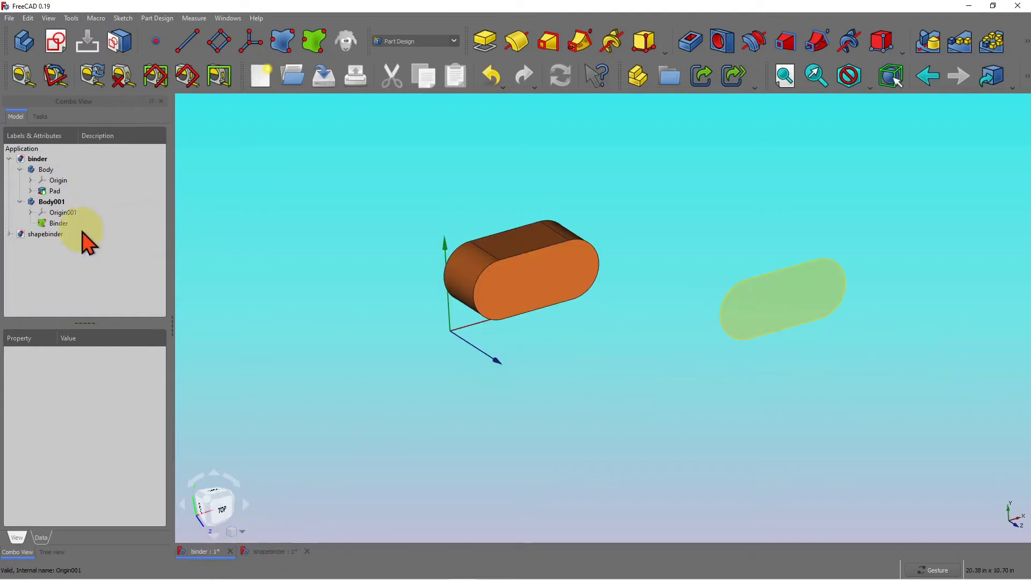
left_click(66, 223)
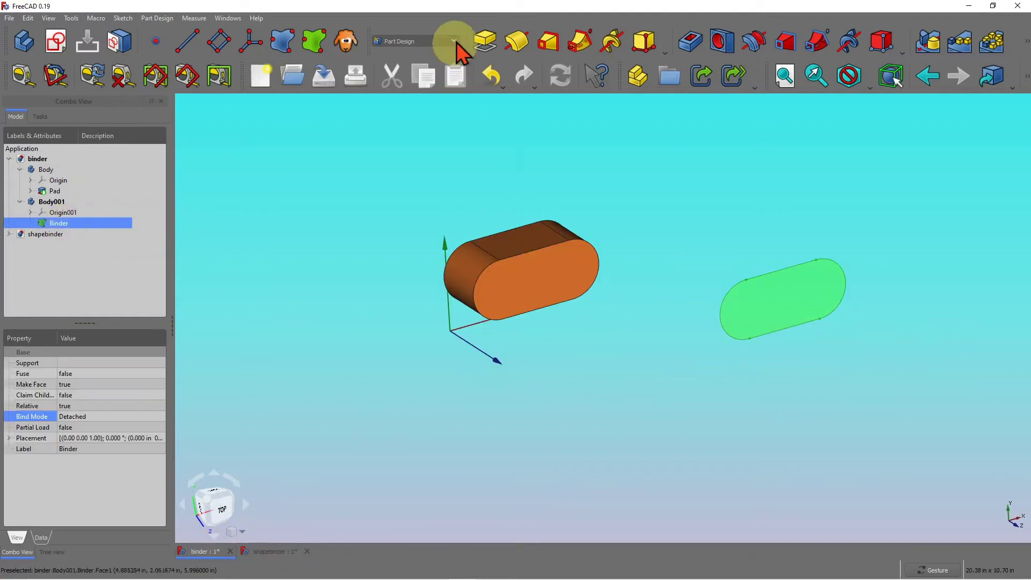
left_click(483, 43)
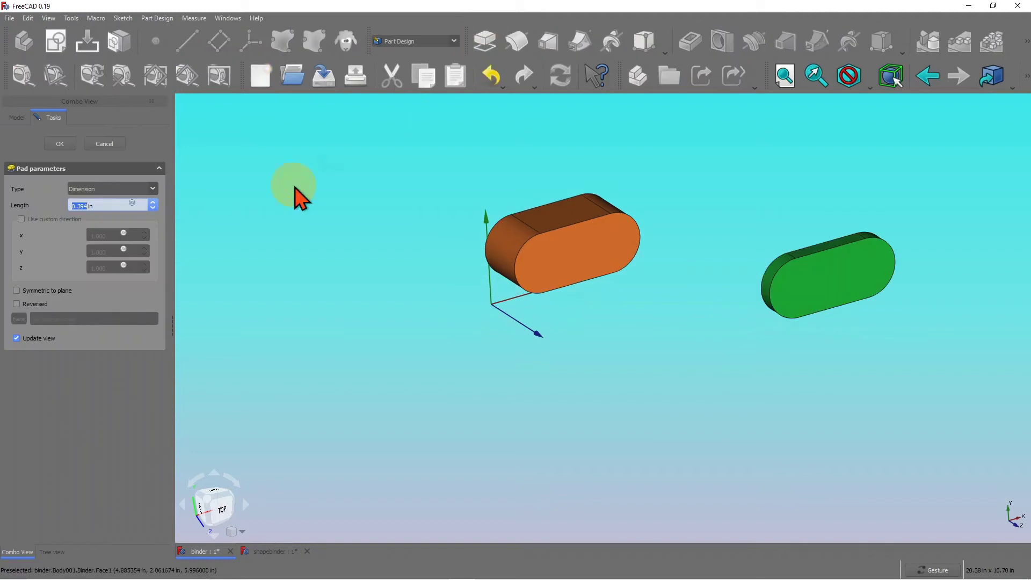
mouse_move(555, 368)
left_mouse_down()
mouse_move(591, 364)
mouse_move(561, 391)
mouse_move(554, 386)
left_mouse_up()
left_click(60, 144)
scroll(576, 300, "down", 3)
scroll(693, 252, "up", 3)
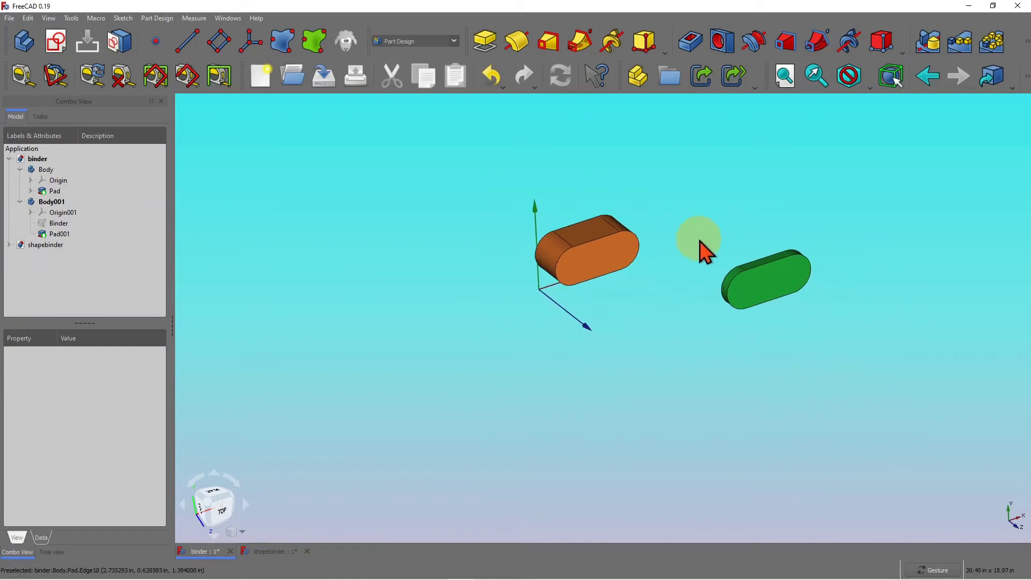
left_click_drag(652, 371, 665, 370)
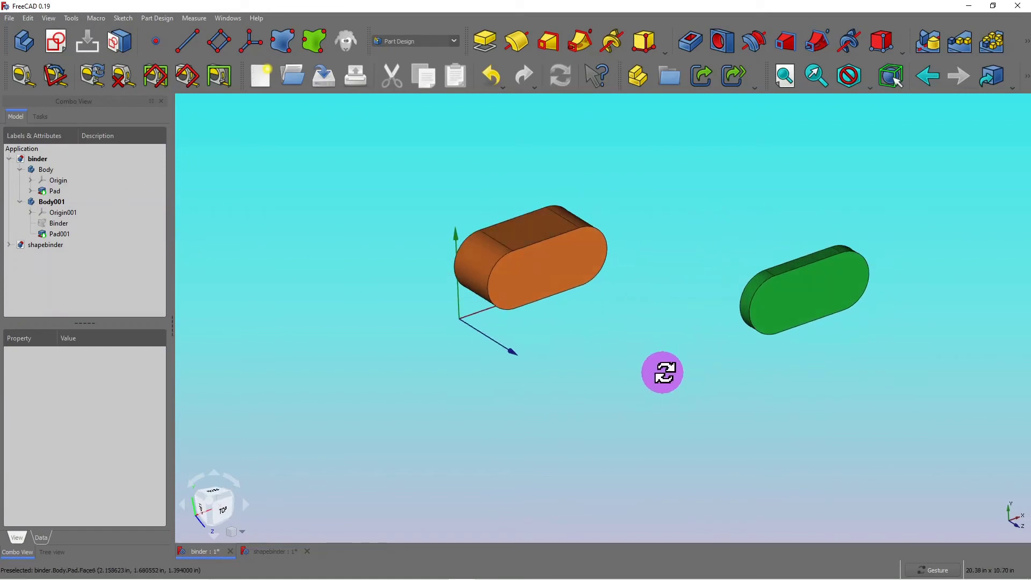
In the shapebinder document, make the slot in the first body's pad sketch narrower and check both pads.
left_click(268, 552)
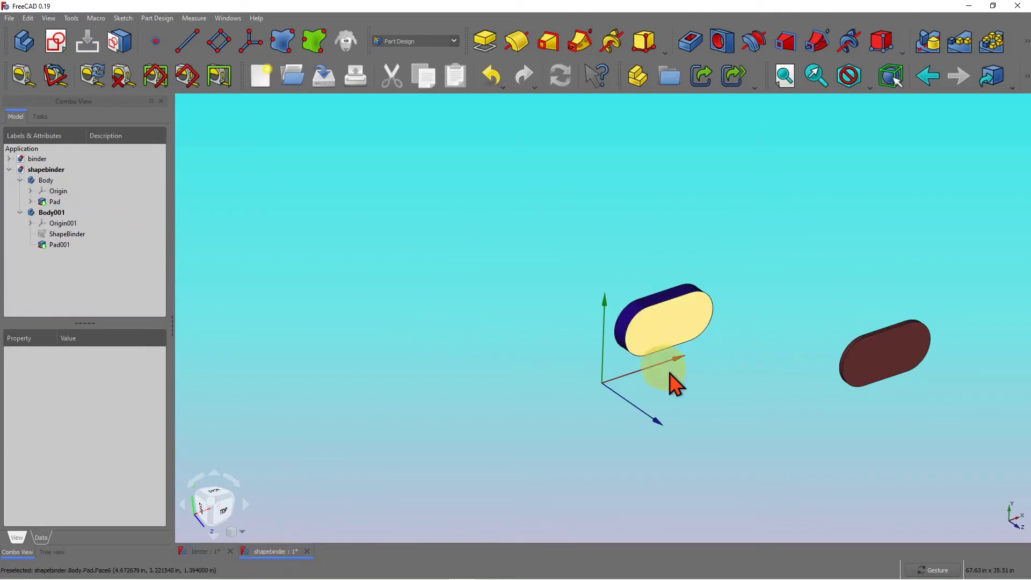
left_click_drag(674, 379, 727, 371)
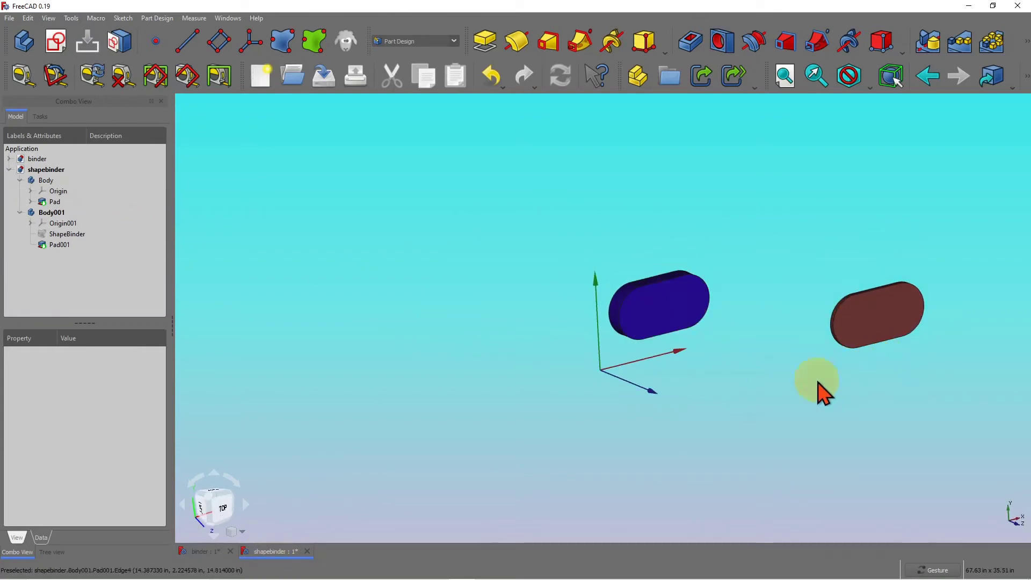
left_click_drag(821, 391, 824, 404)
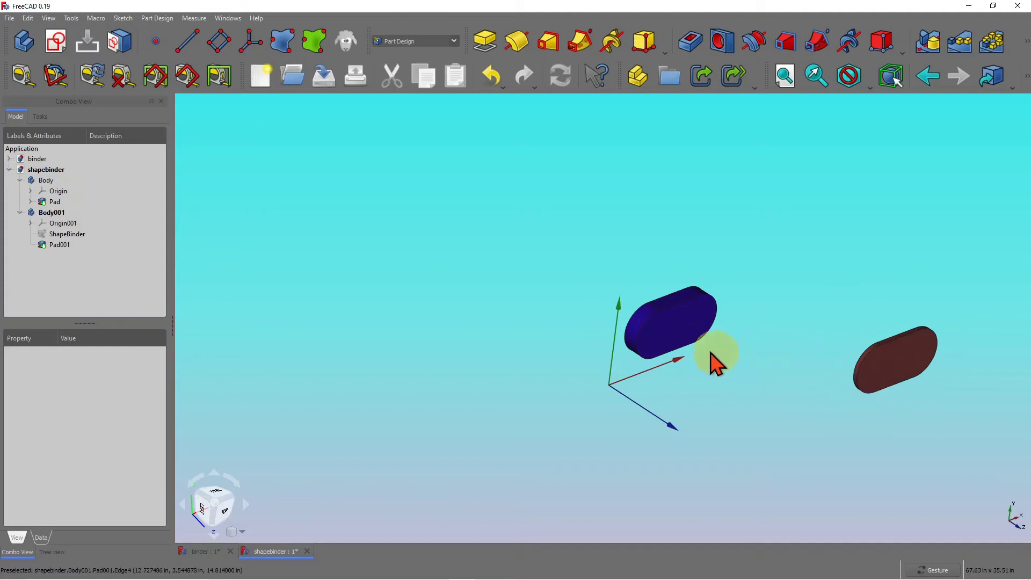
scroll(663, 343, "up", 2)
scroll(698, 296, "down", 5)
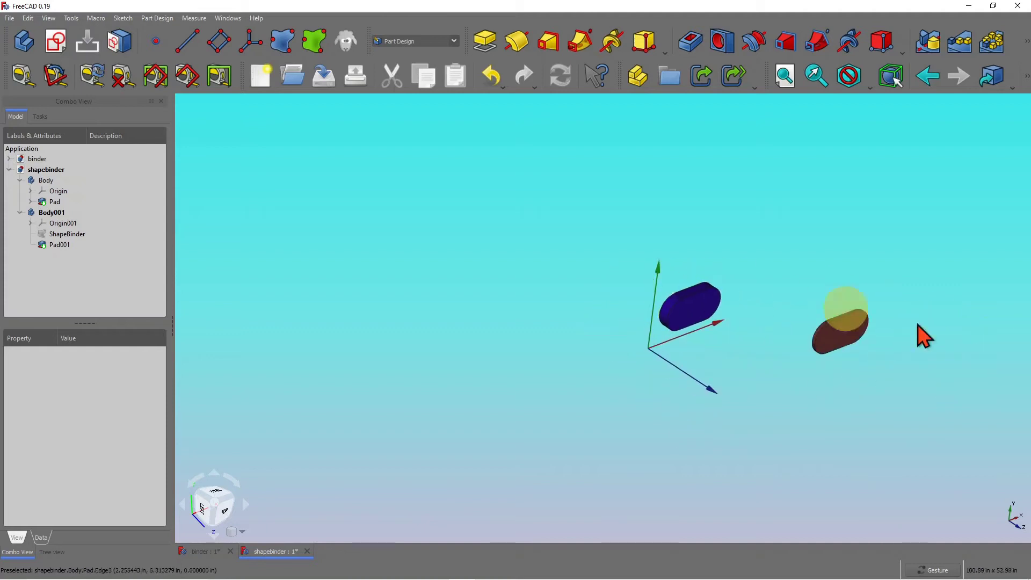
scroll(965, 340, "up", 8)
left_click_drag(912, 304, 899, 288)
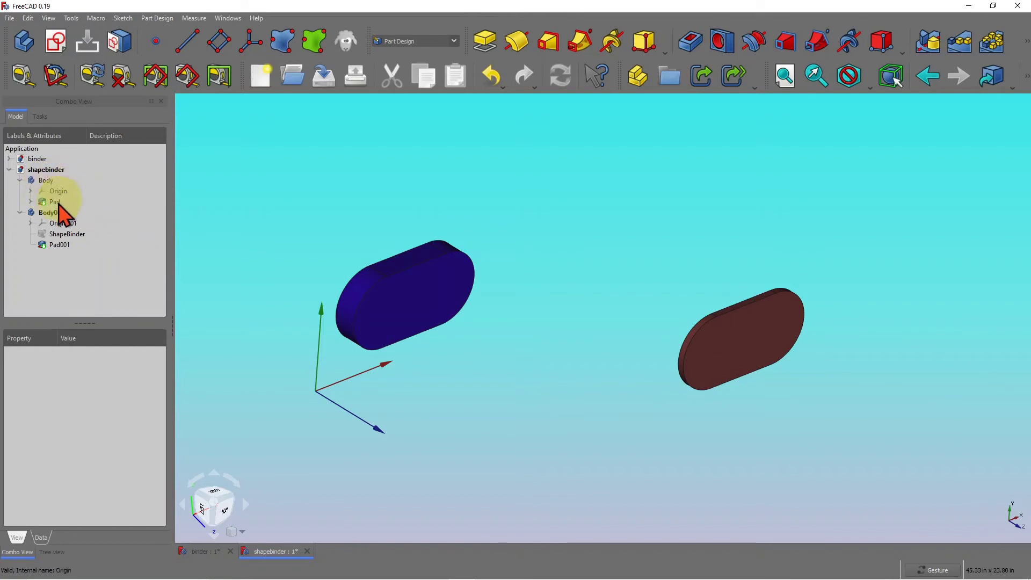
left_click(31, 202)
double_click(69, 213)
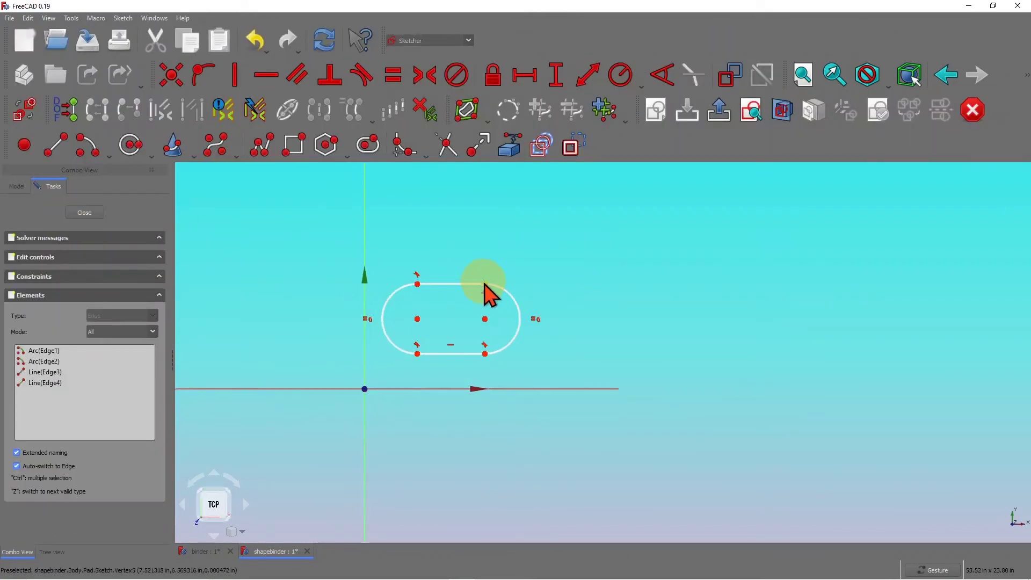
left_click_drag(481, 281, 481, 302)
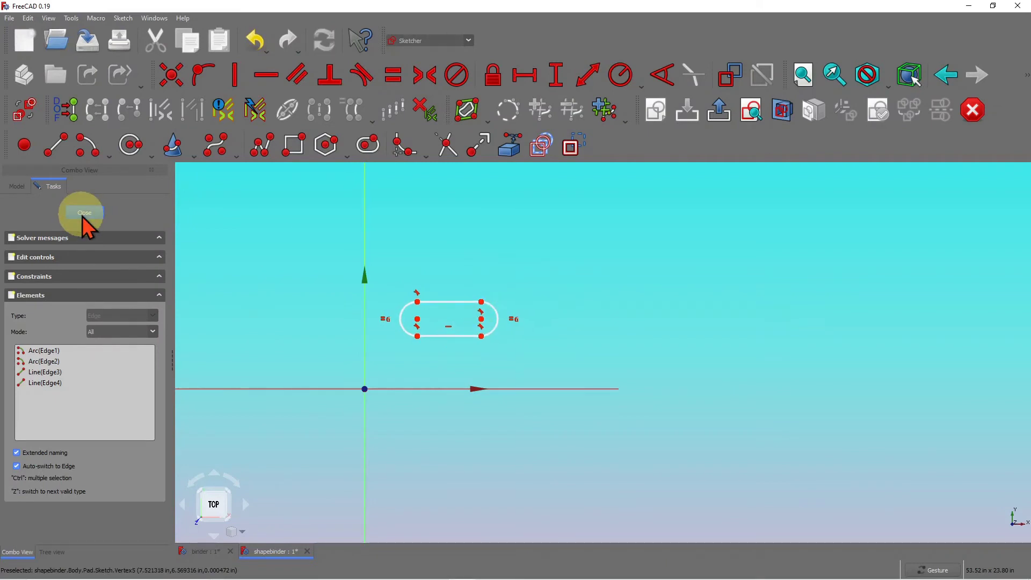
left_click(85, 212)
mouse_move(776, 365)
left_mouse_down()
mouse_move(701, 332)
mouse_move(663, 345)
mouse_move(755, 350)
mouse_move(775, 366)
left_mouse_up()
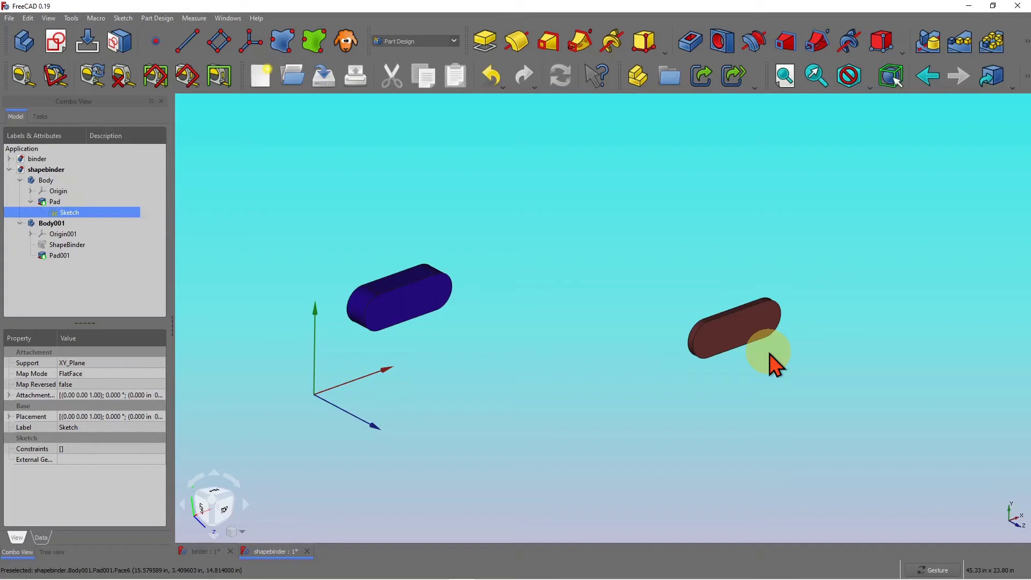
In the binder document, shrink the slot in the first body's pad sketch to a much narrower shape and check both pads.
left_click(203, 552)
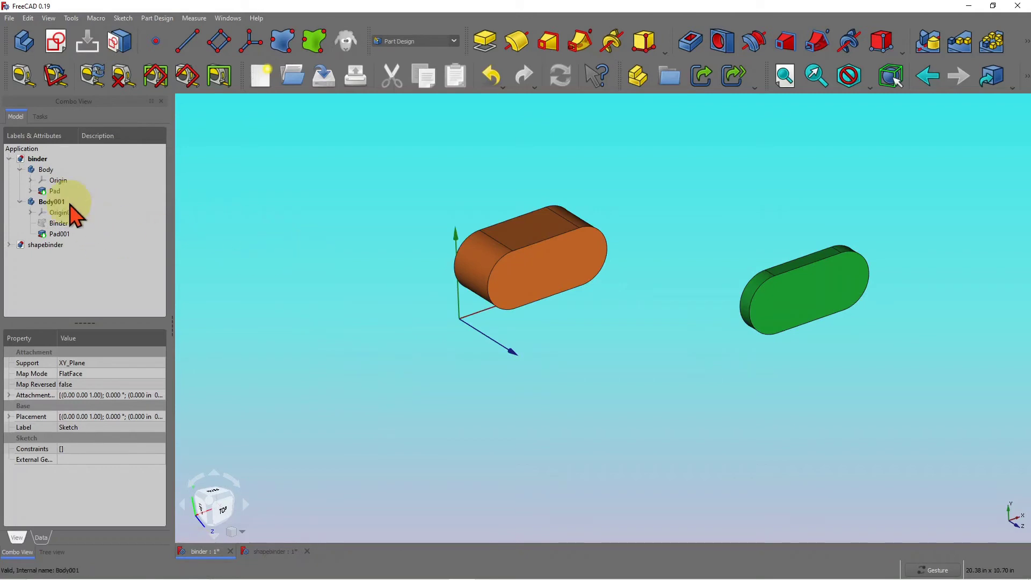
left_click(30, 190)
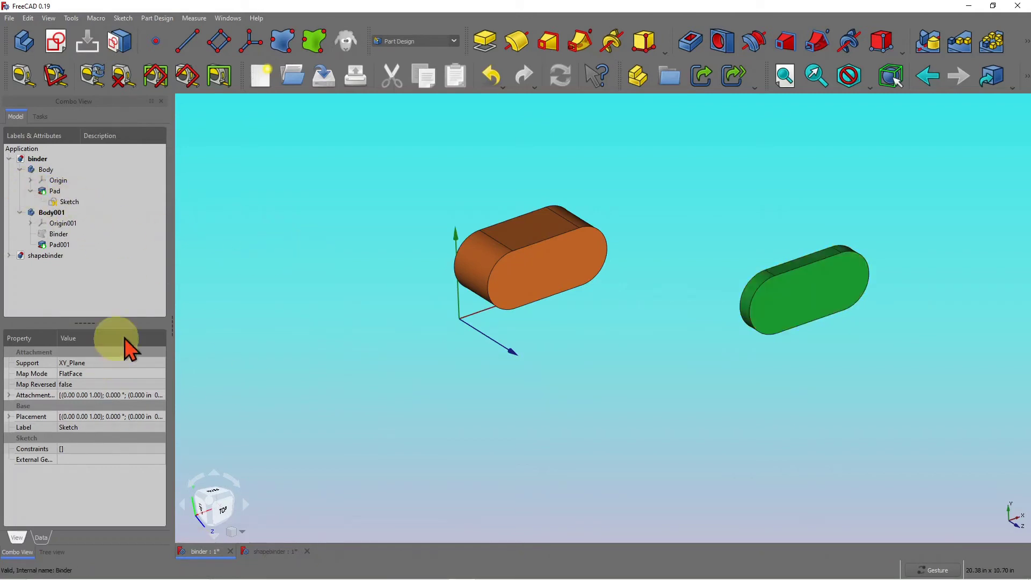
left_click(59, 234)
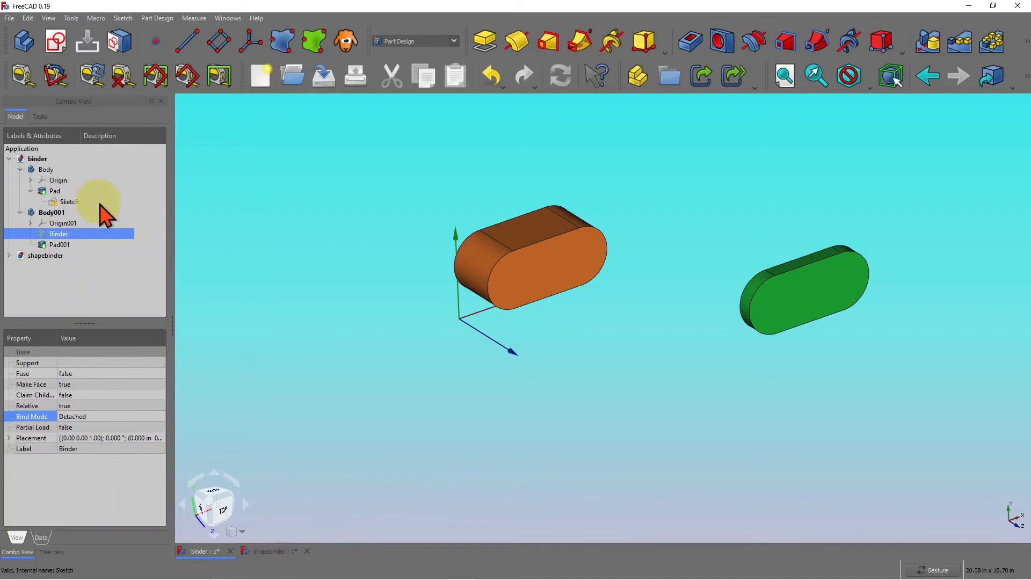
left_click(74, 201)
double_click(75, 201)
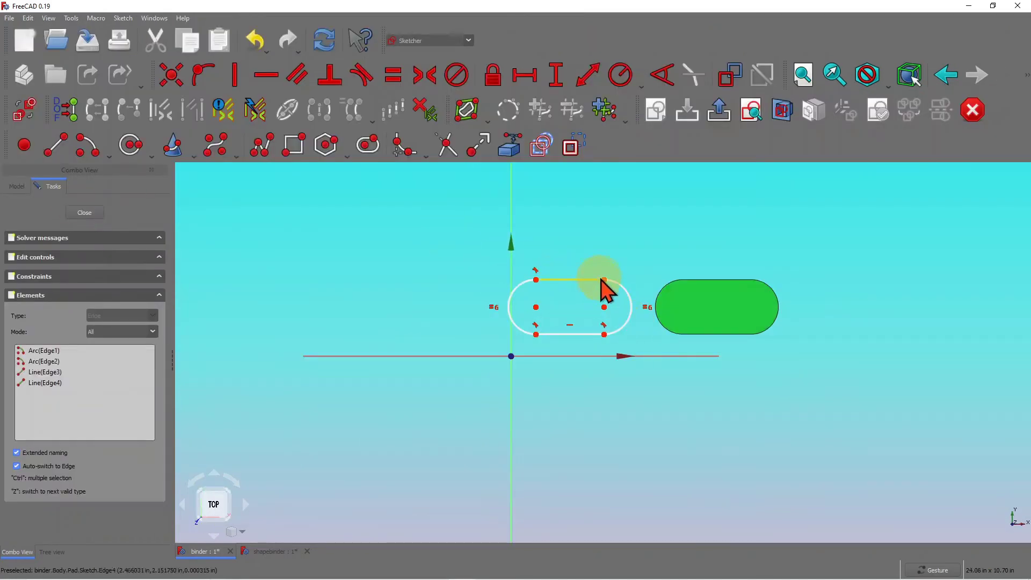
left_click_drag(604, 280, 604, 297)
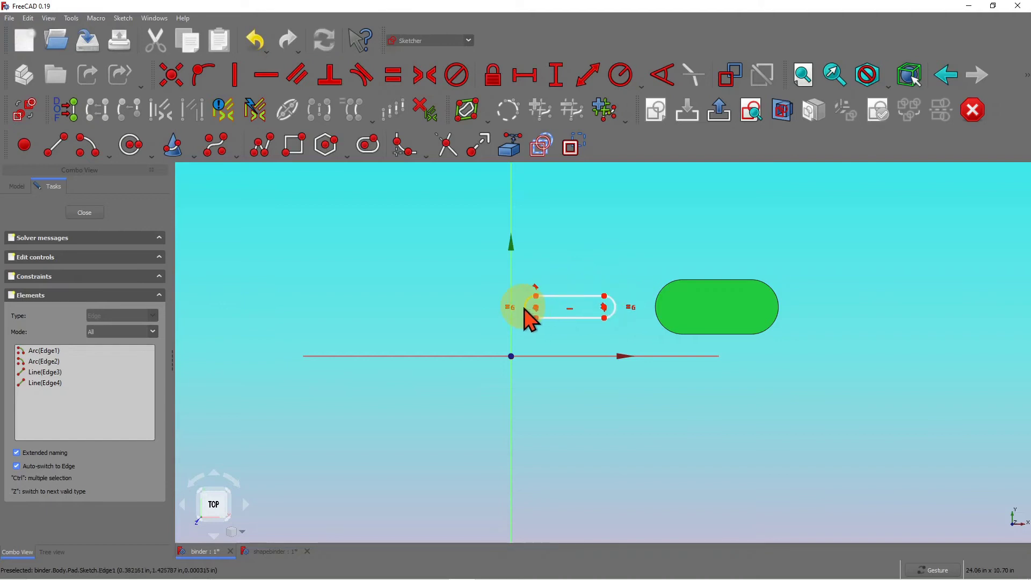
mouse_move(524, 307)
left_mouse_down()
mouse_move(499, 302)
mouse_move(543, 306)
left_mouse_up()
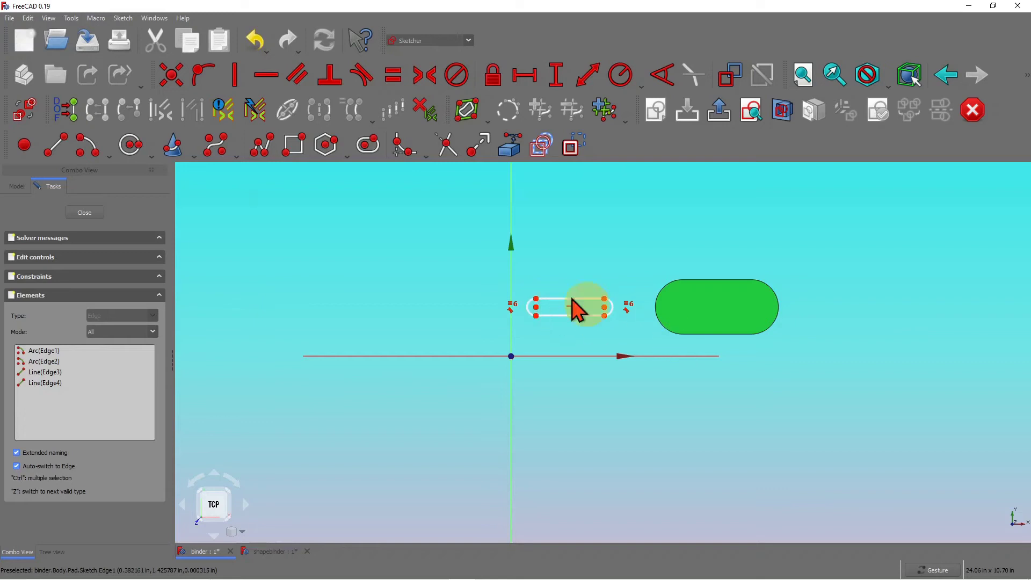
left_click(84, 213)
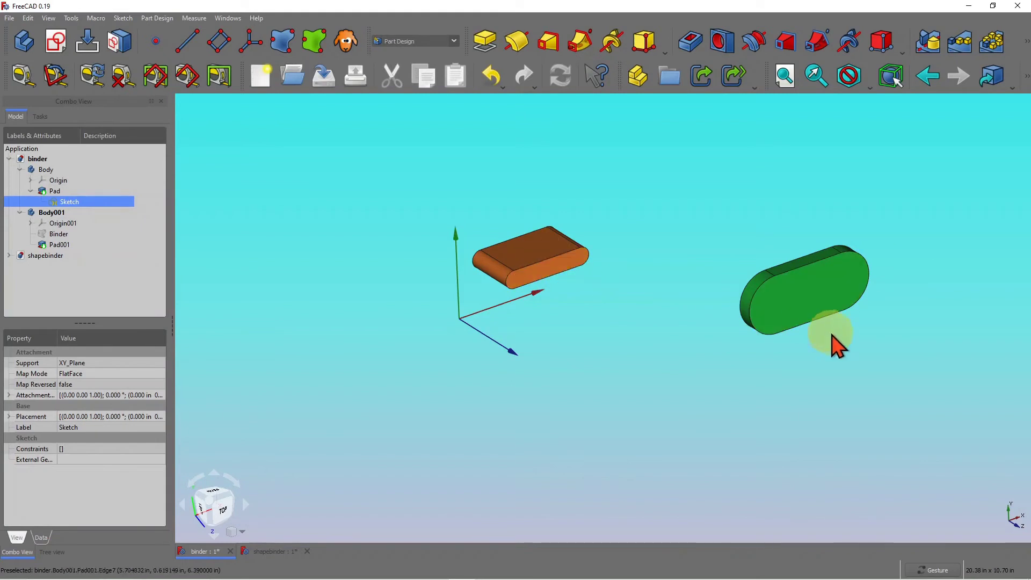
mouse_move(831, 337)
left_mouse_down()
mouse_move(801, 359)
mouse_move(750, 333)
mouse_move(762, 347)
left_mouse_up()
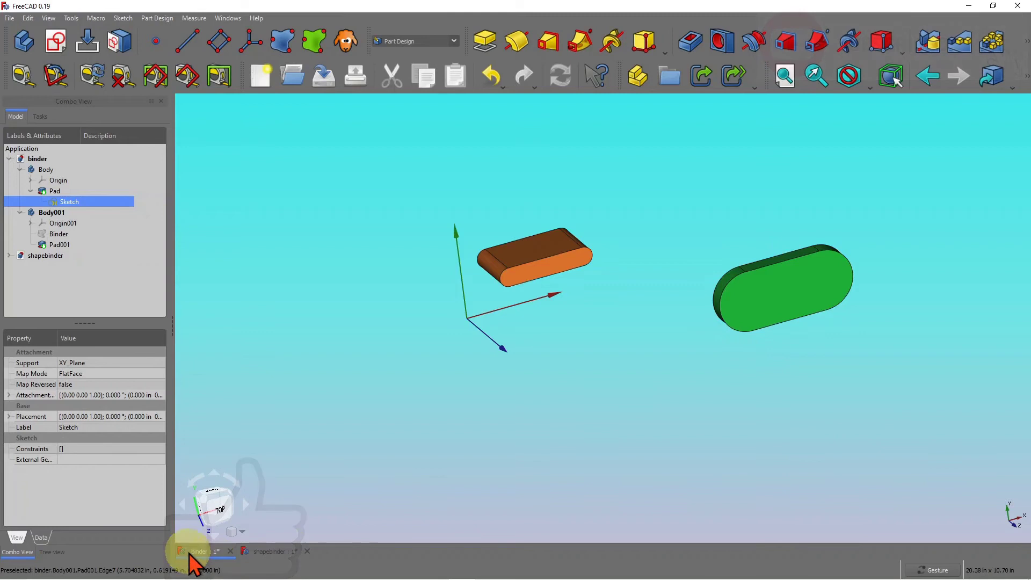
Compare the shape binder's properties in the shapebinder document with the sub-shape binder's Bind Mode options in the binder document.
left_click(279, 557)
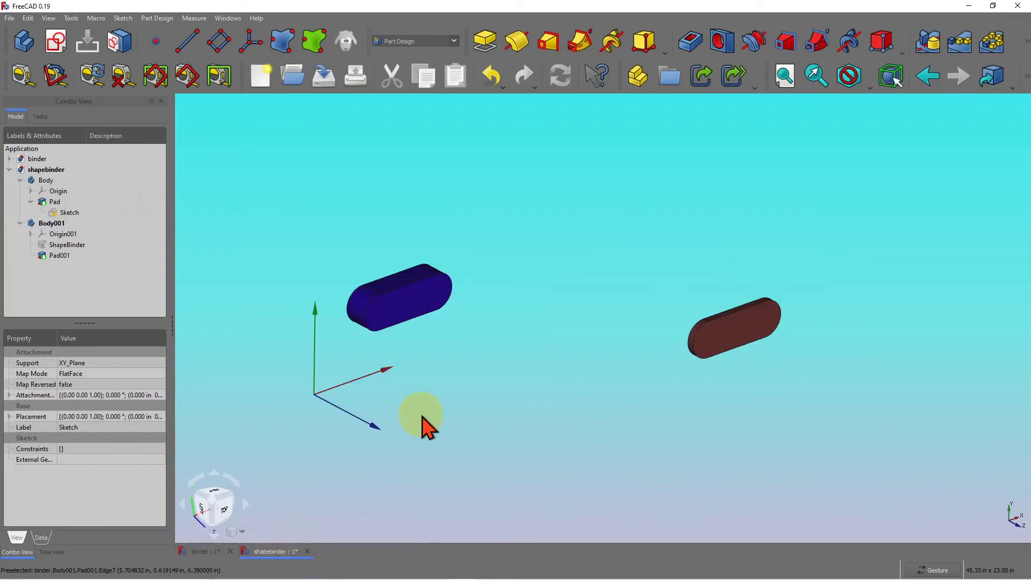
left_click_drag(696, 407, 718, 403)
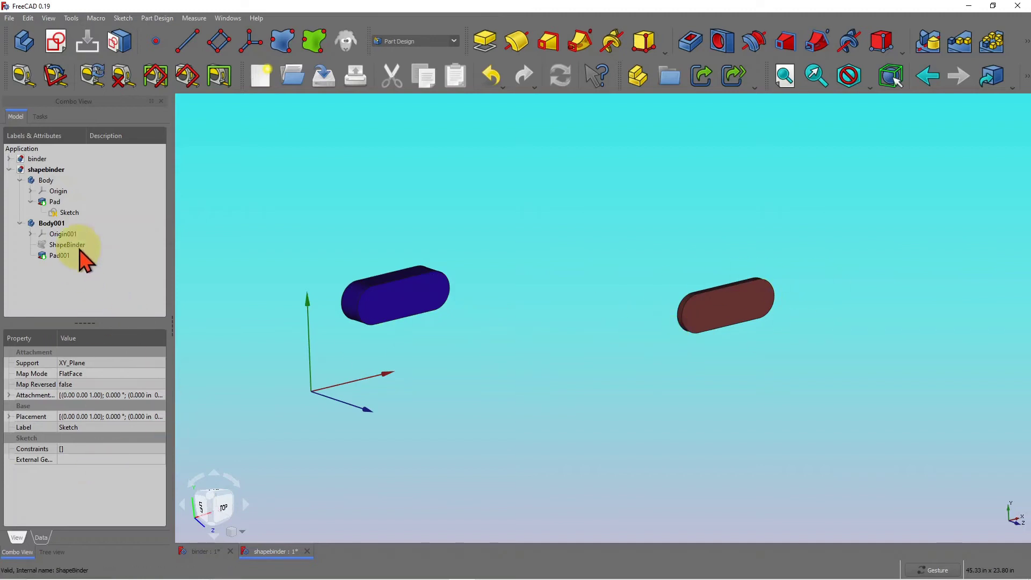
left_click(78, 246)
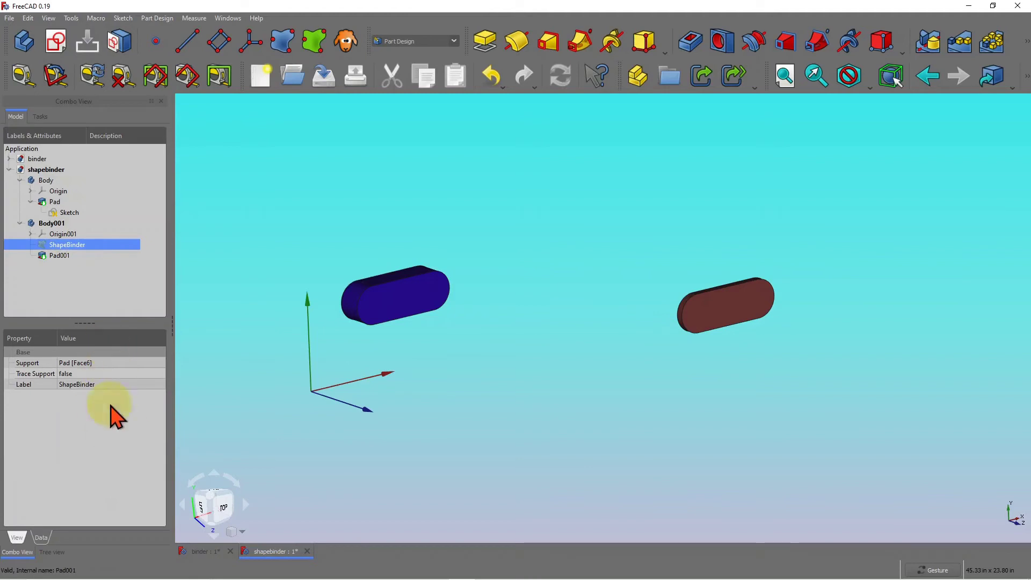
left_click(206, 553)
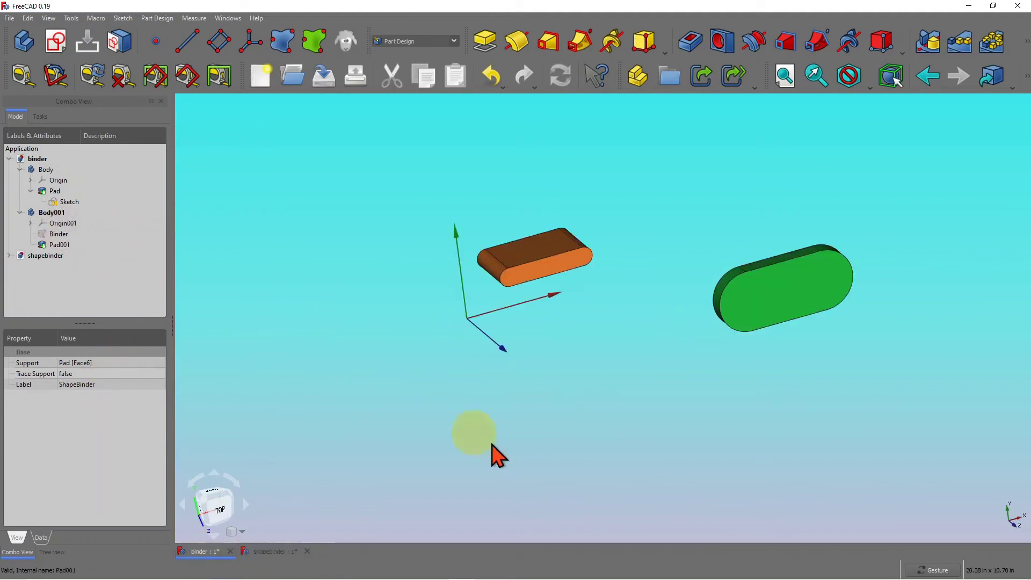
left_click_drag(490, 453, 563, 368)
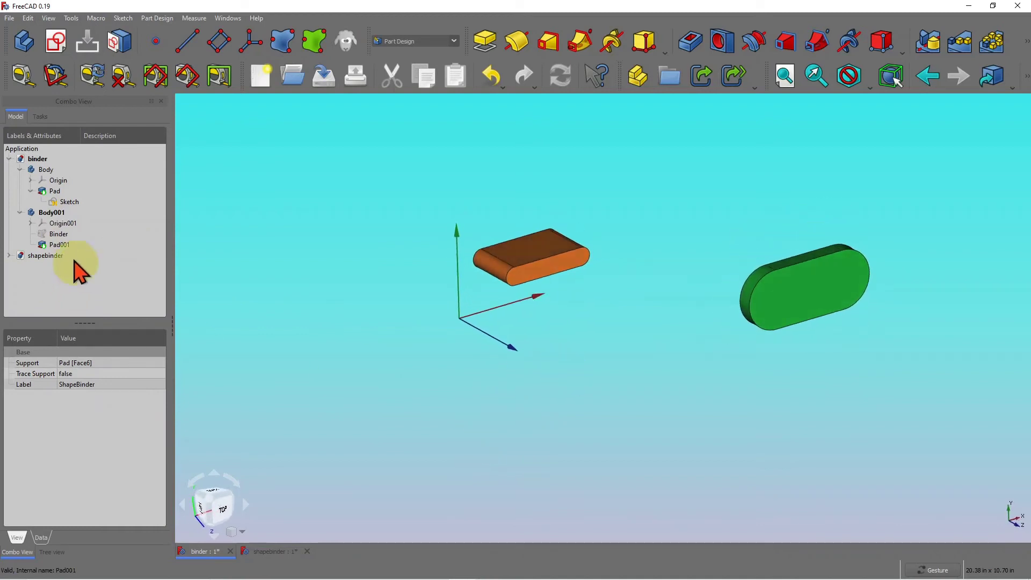
left_click(58, 236)
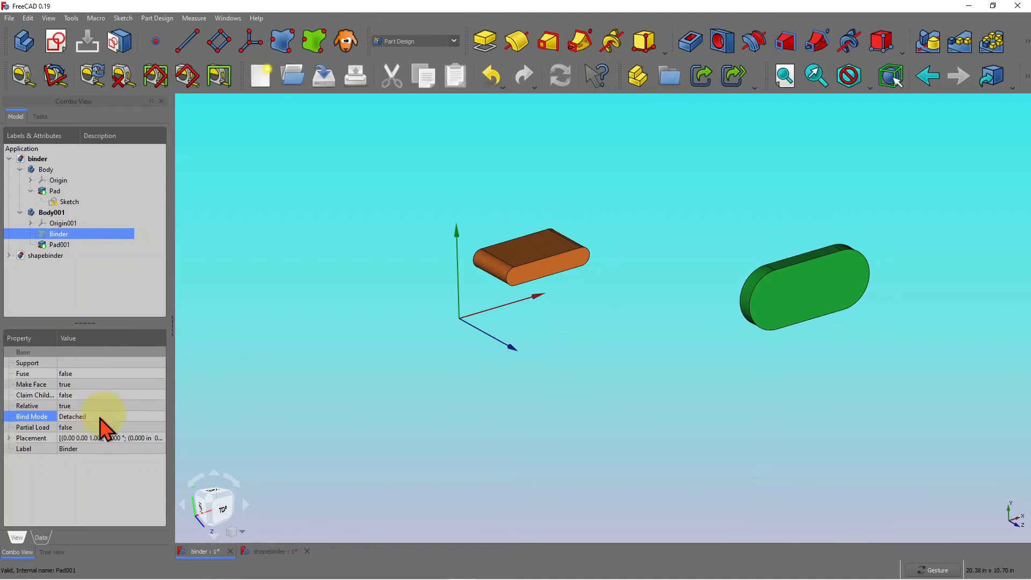
left_click(161, 418)
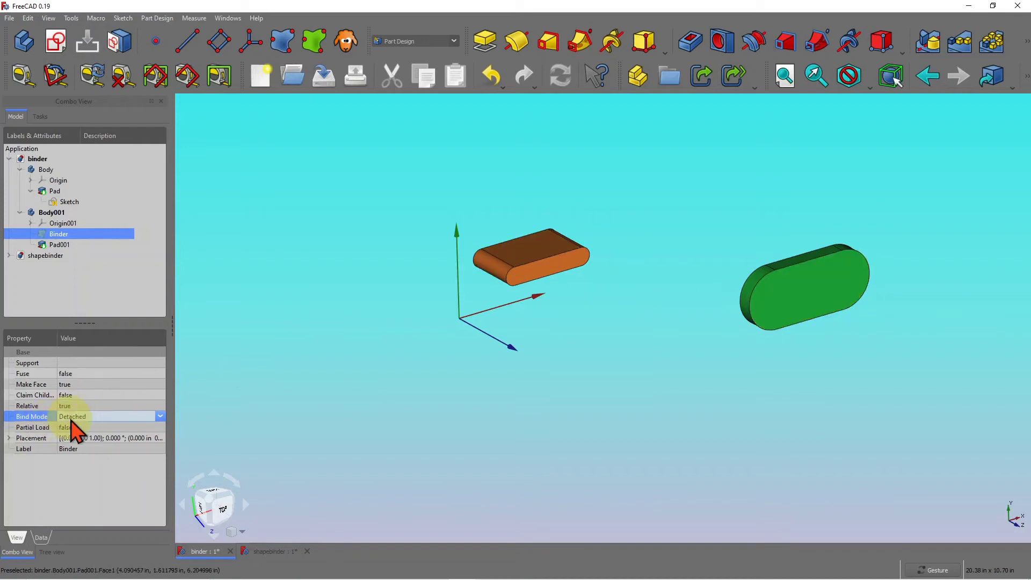
left_click(160, 416)
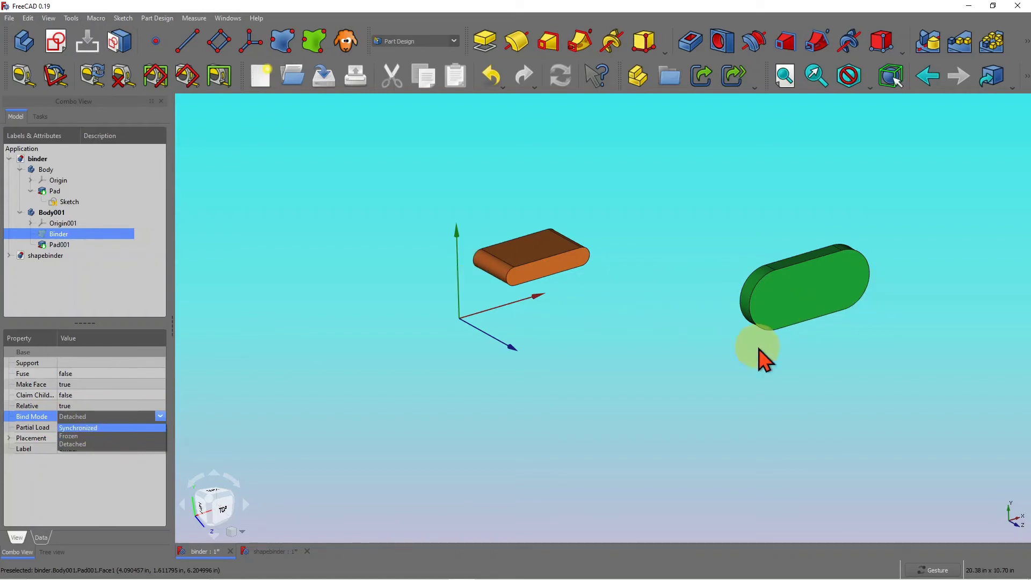
left_click_drag(760, 356, 572, 367)
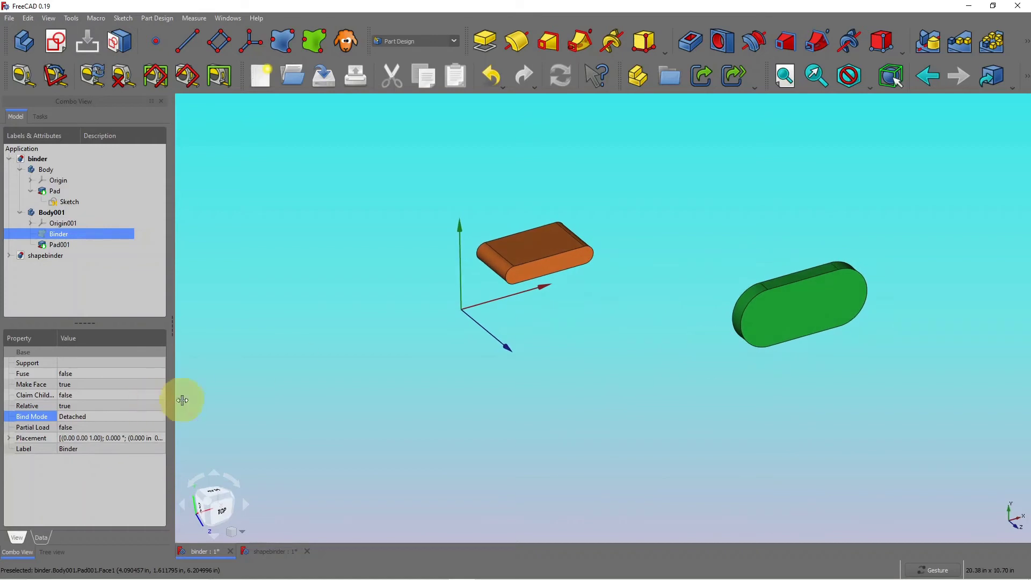
left_click_drag(342, 432, 119, 424)
left_click(147, 413)
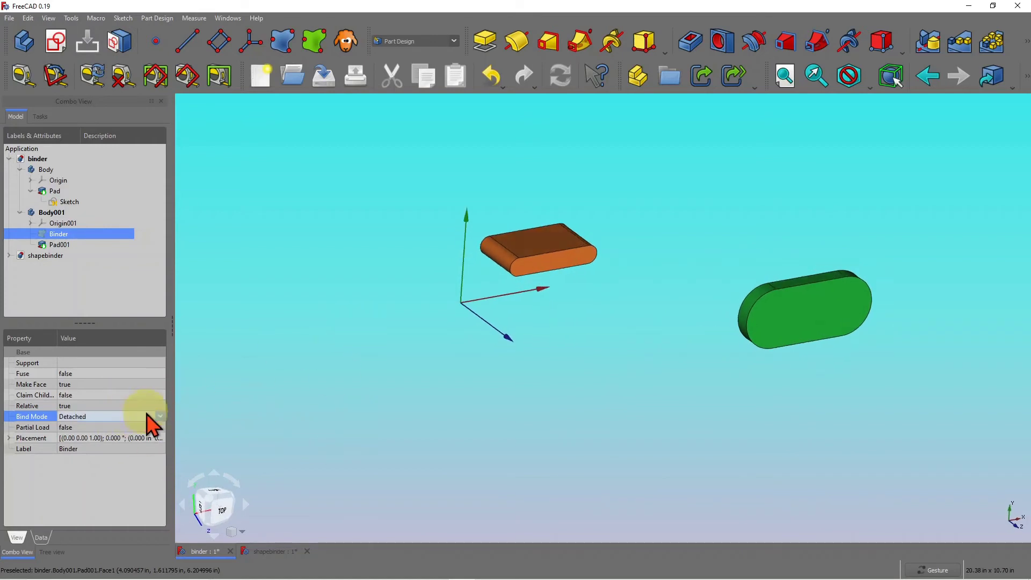
Switch the detached sub-shape binder's Bind Mode to Synchronized, check both pads, and set it back to Detached.
left_click(160, 416)
left_click(104, 433)
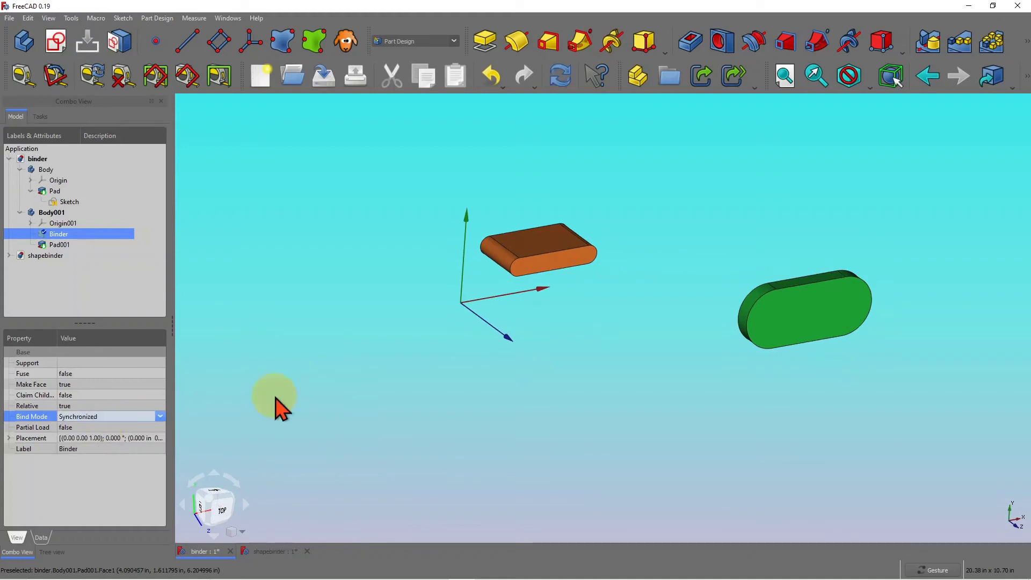
left_click_drag(514, 404, 585, 403)
left_click_drag(449, 306, 258, 375)
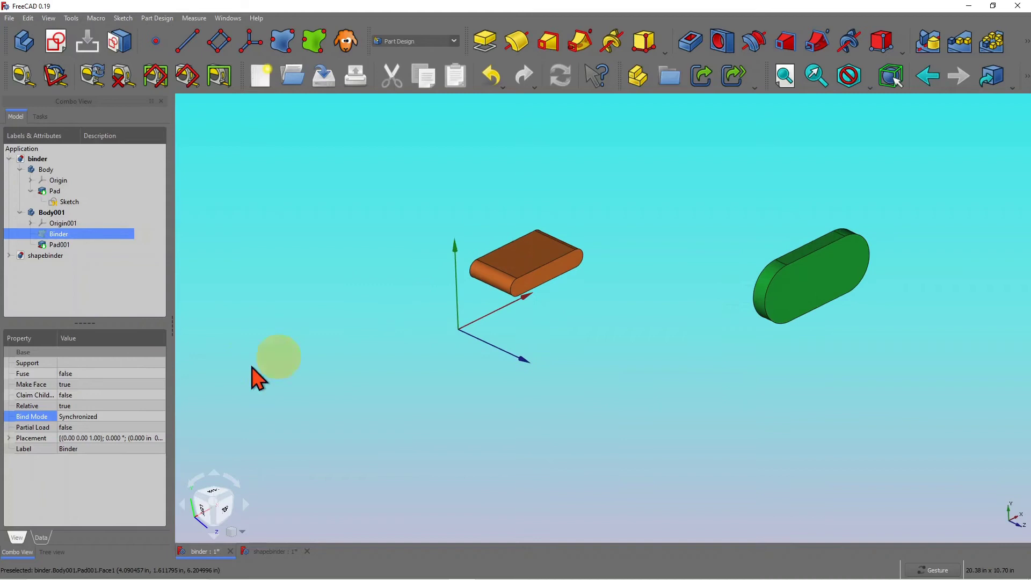
left_click(160, 416)
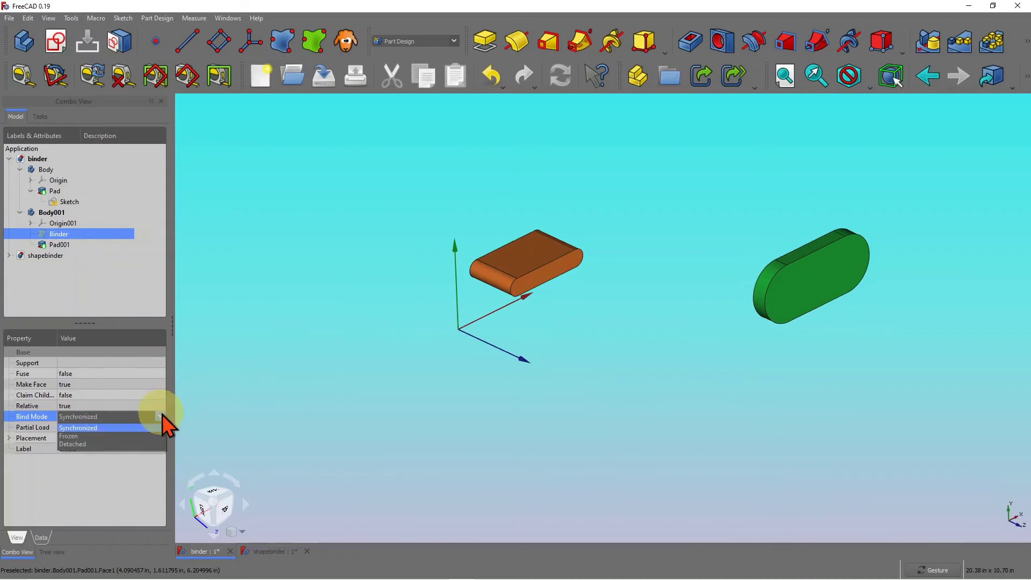
left_click(93, 444)
left_click_drag(732, 314, 614, 374)
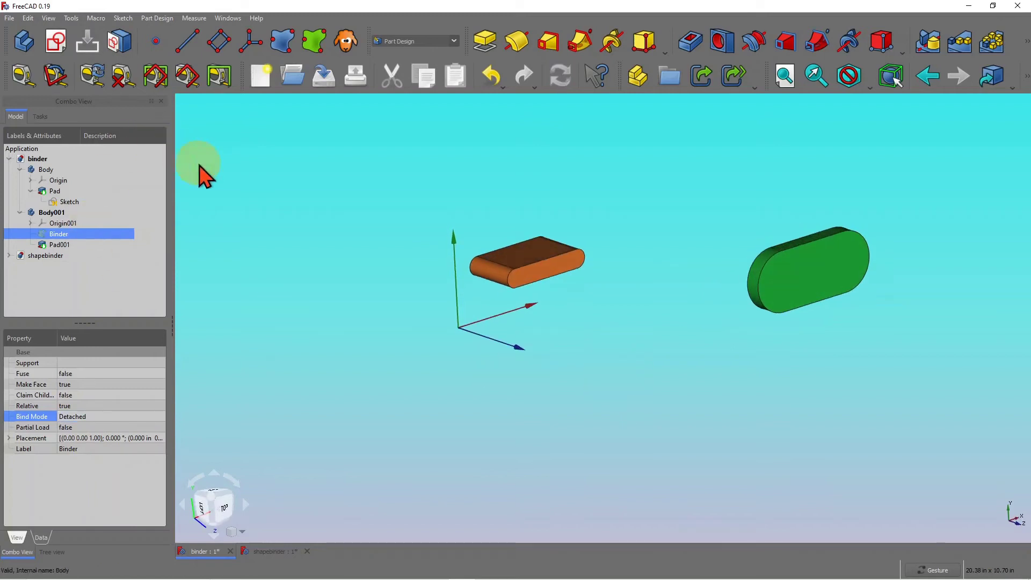
Delete the second body with its binder and pad, and create a new empty body in the binder document.
left_click(59, 213)
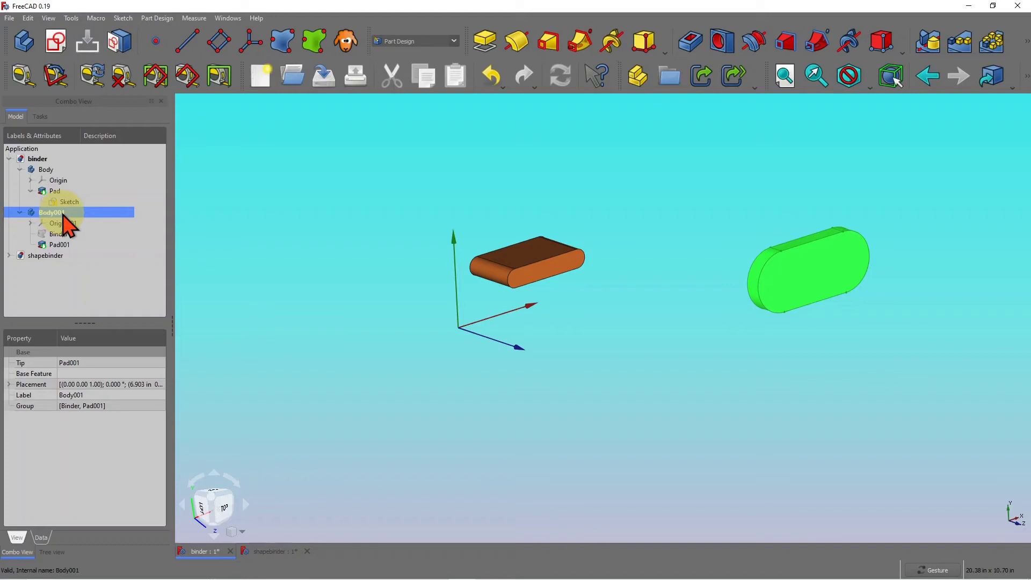
key("Delete")
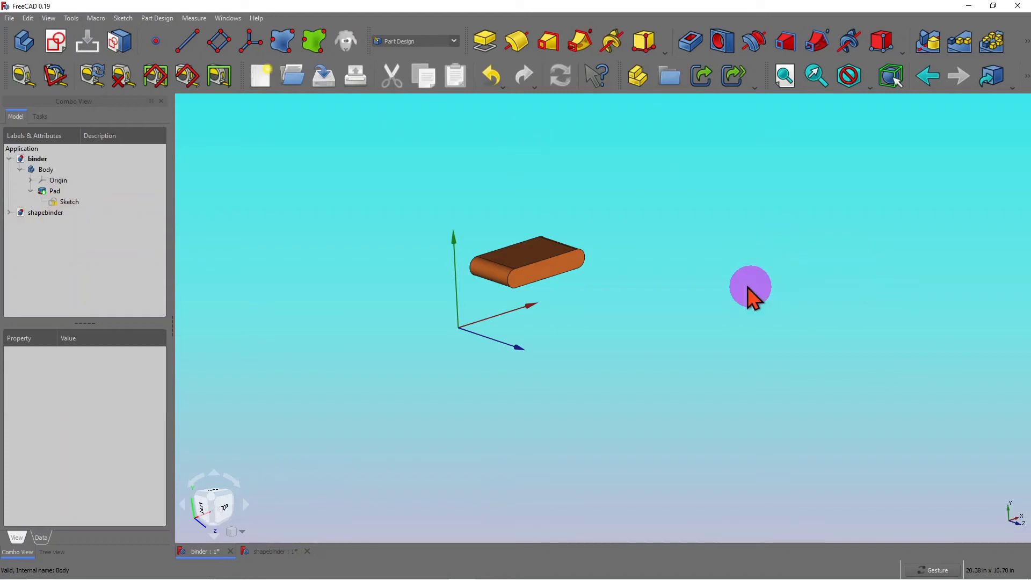
left_click_drag(751, 295, 666, 286)
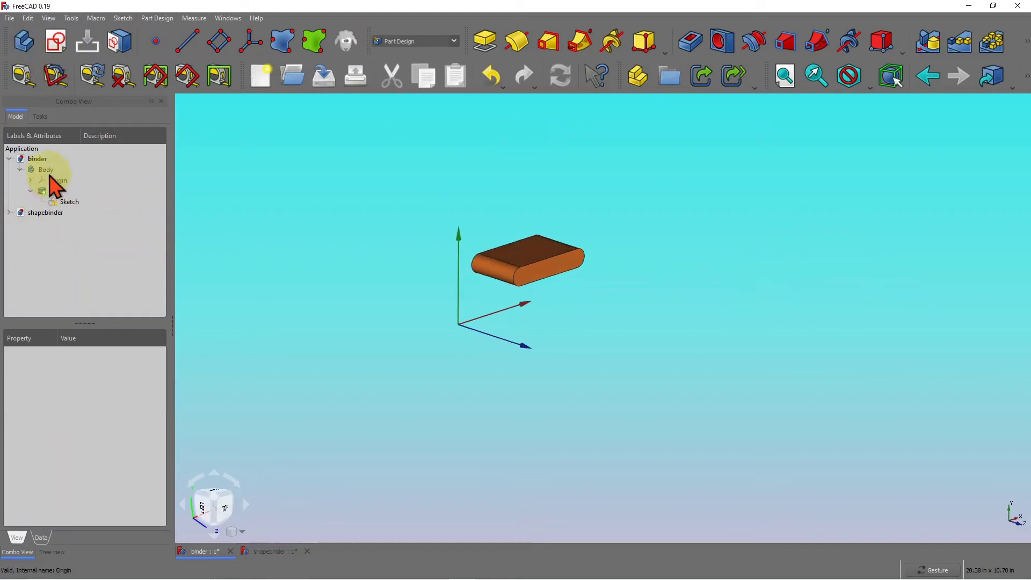
left_click(37, 158)
left_click(24, 43)
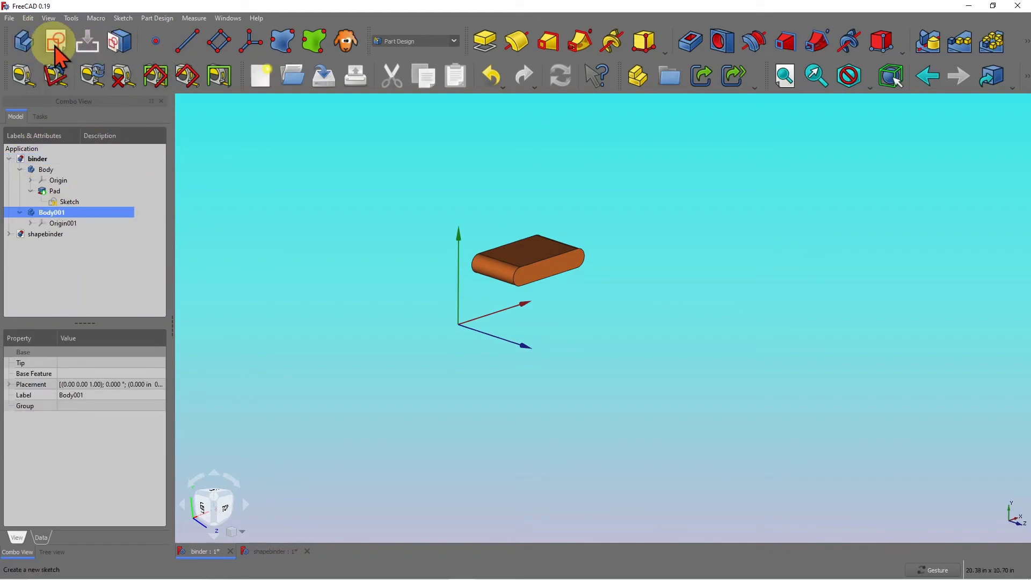
Create a sub-shape binder in the new body from the slot-shaped end face of the first body's pad and check its Bind Mode.
left_click(546, 276)
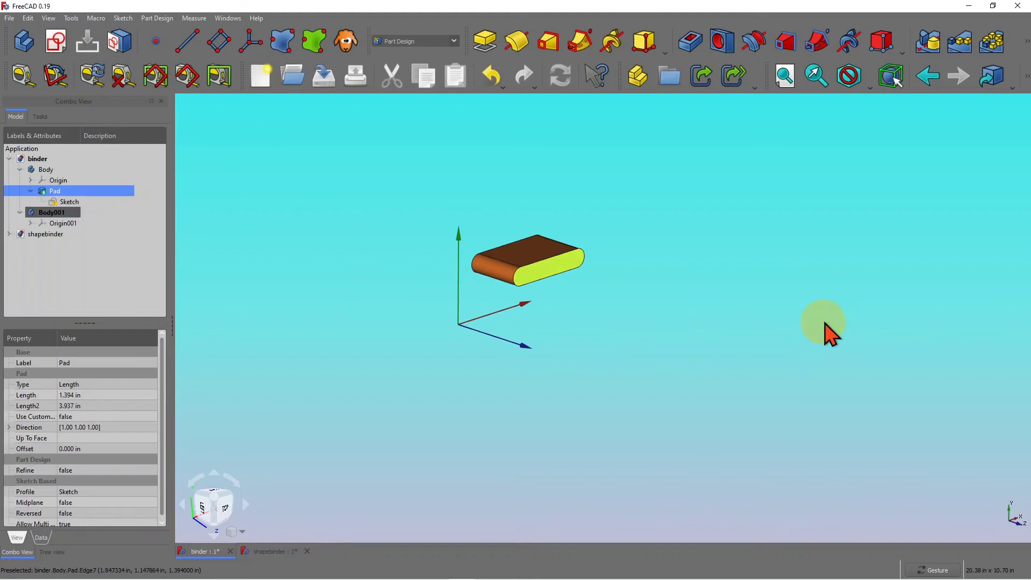
left_click(312, 44)
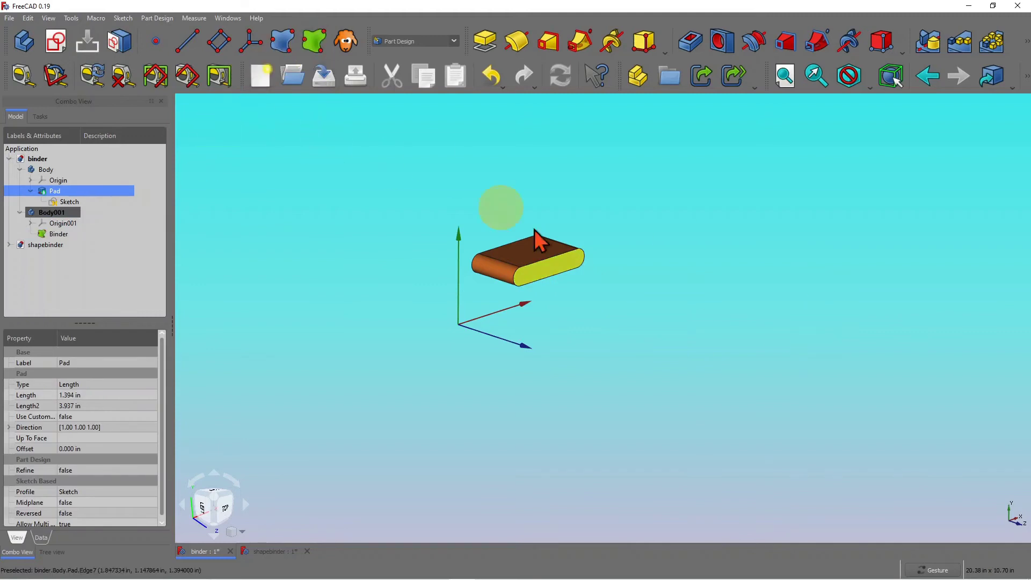
left_click(59, 234)
left_click(82, 417)
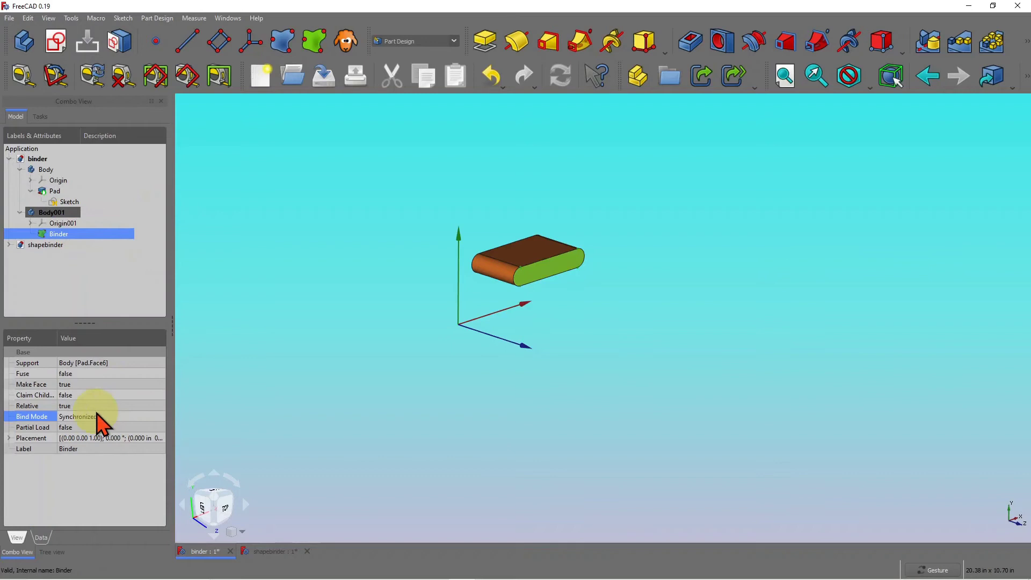
mouse_move(749, 344)
left_mouse_down()
mouse_move(737, 357)
mouse_move(739, 341)
left_mouse_up()
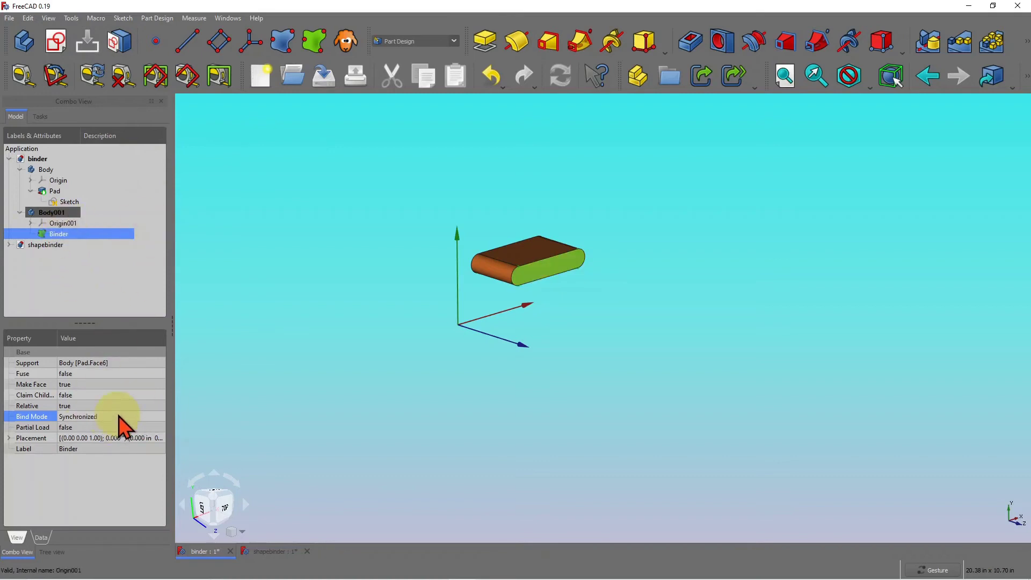
Move the sub-shape binder away from the pad face by setting its placement Z position to 1 in and finally 2 in.
left_click(9, 438)
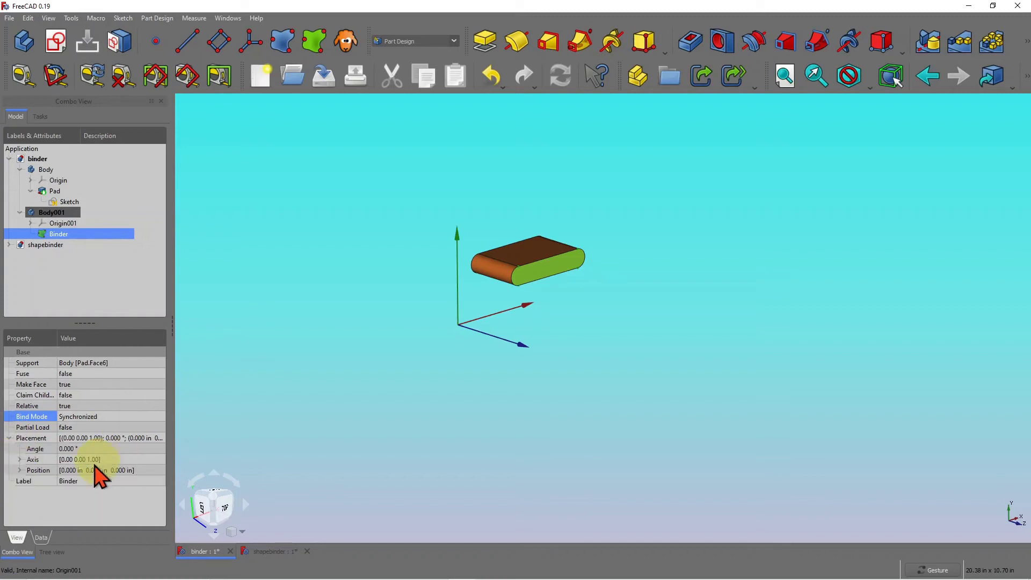
left_click(20, 471)
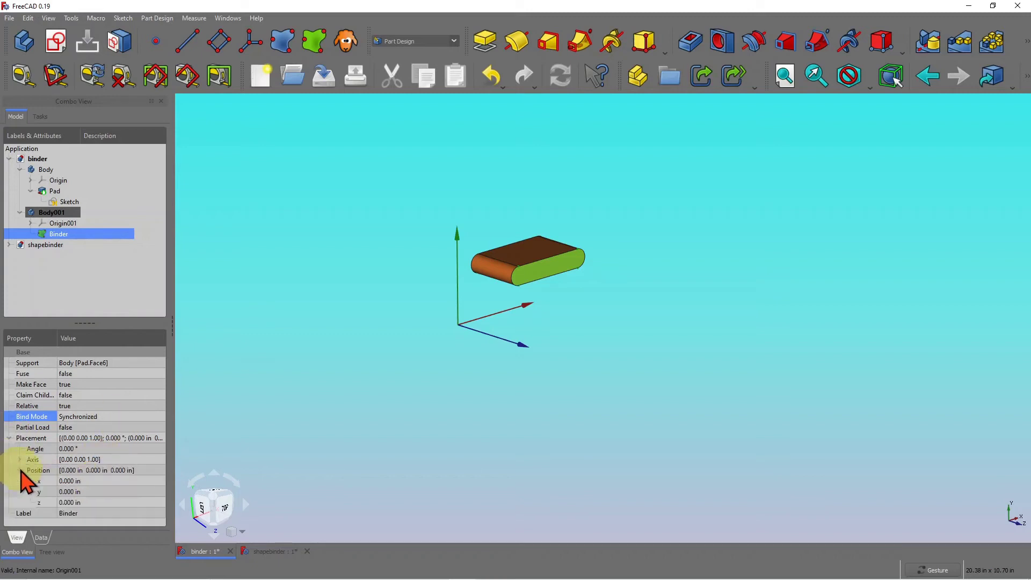
left_click(85, 502)
type("1")
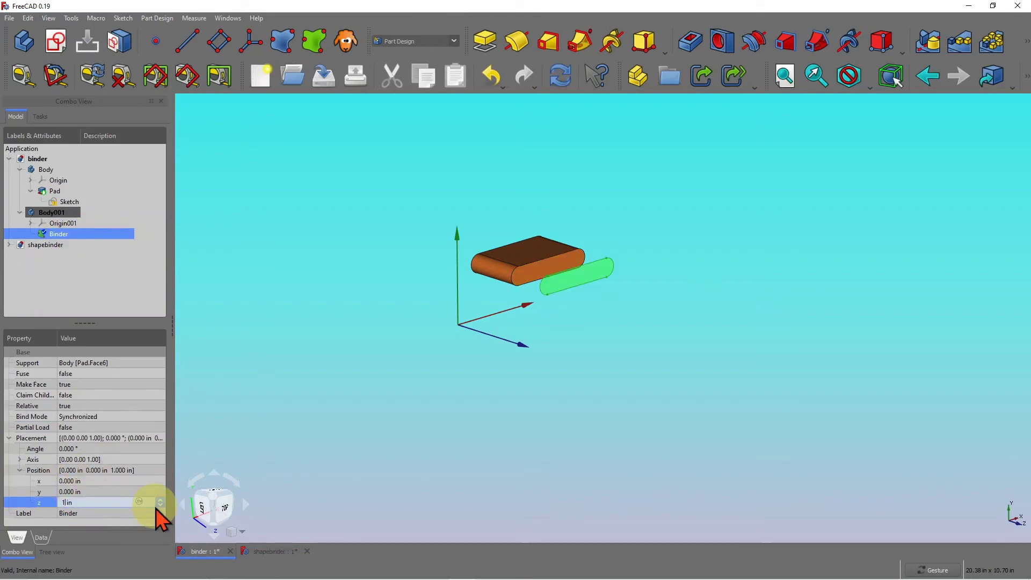
key("Return")
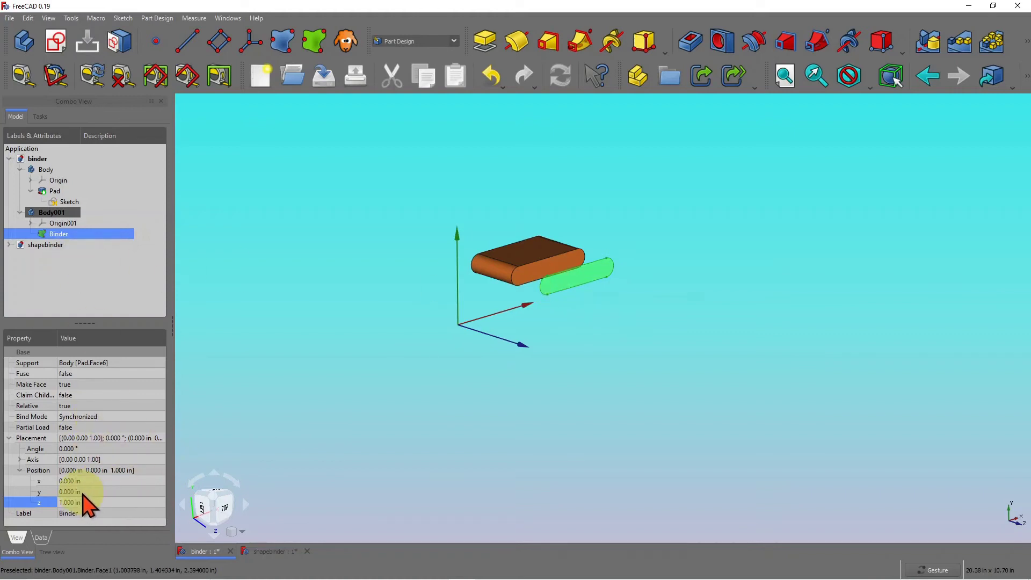
type("2")
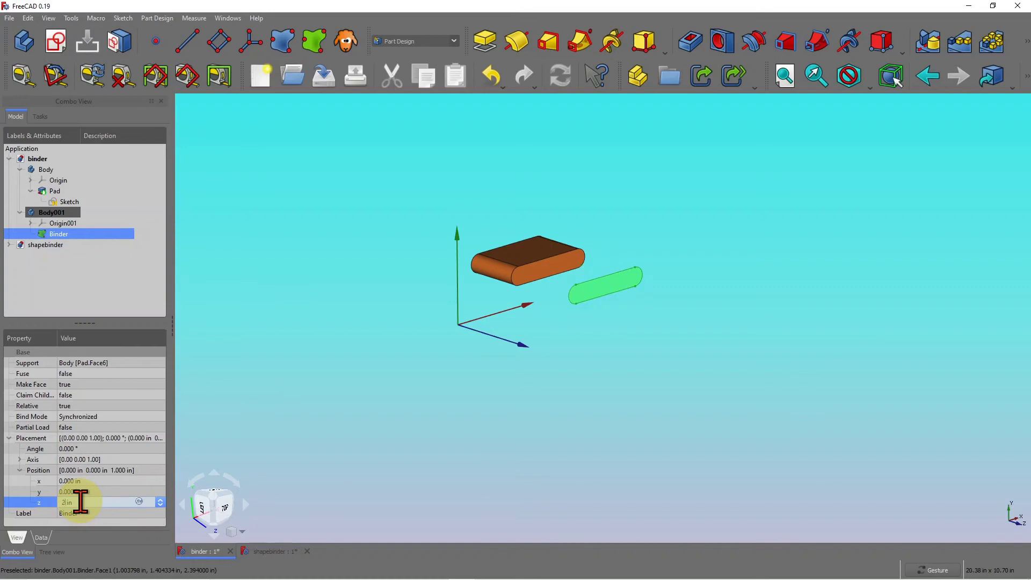
key("Return")
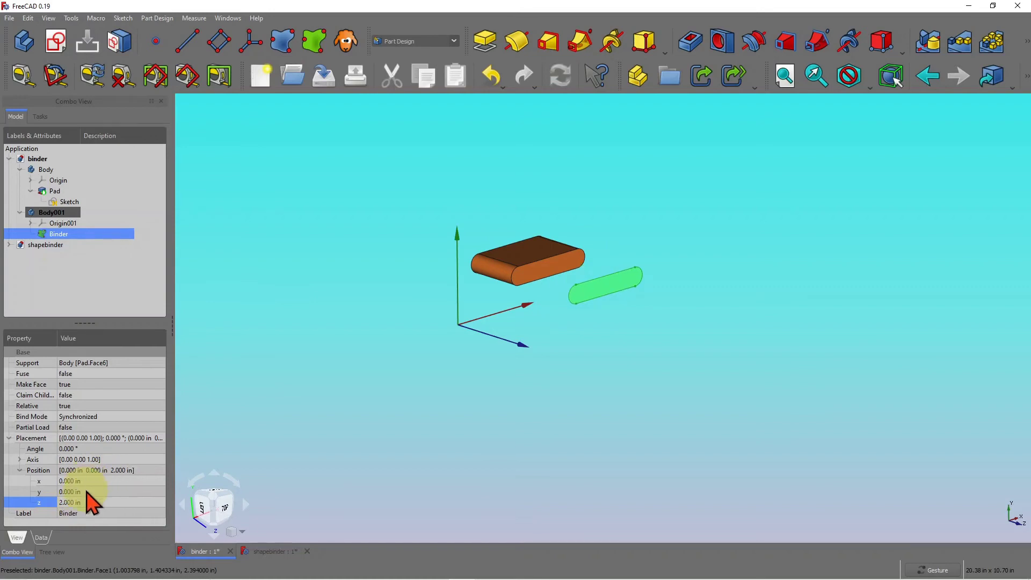
Shift the sub-shape binder sideways by setting its placement X position to 1 in and finally 3 in.
left_click(89, 481)
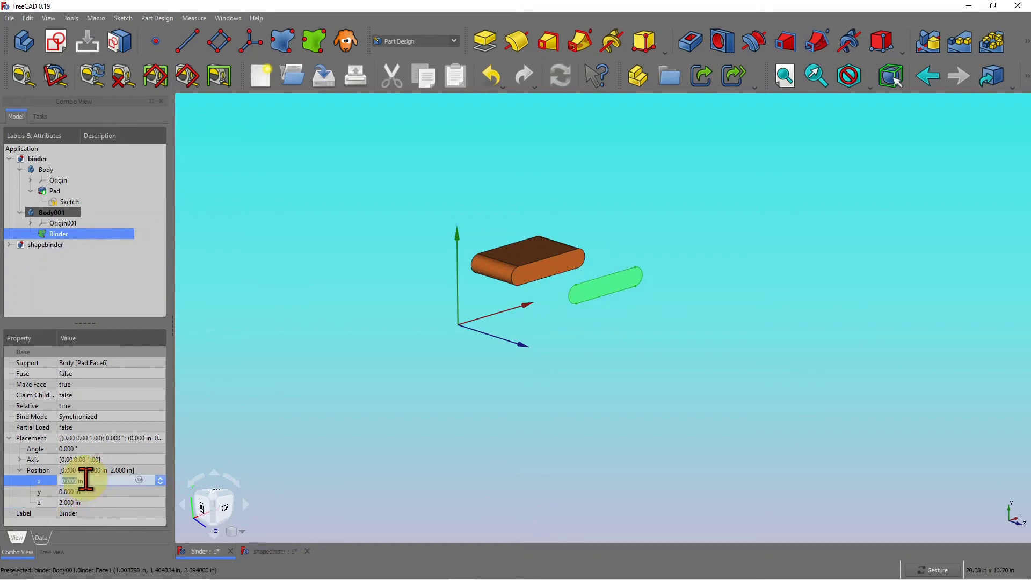
type("1")
key("Return")
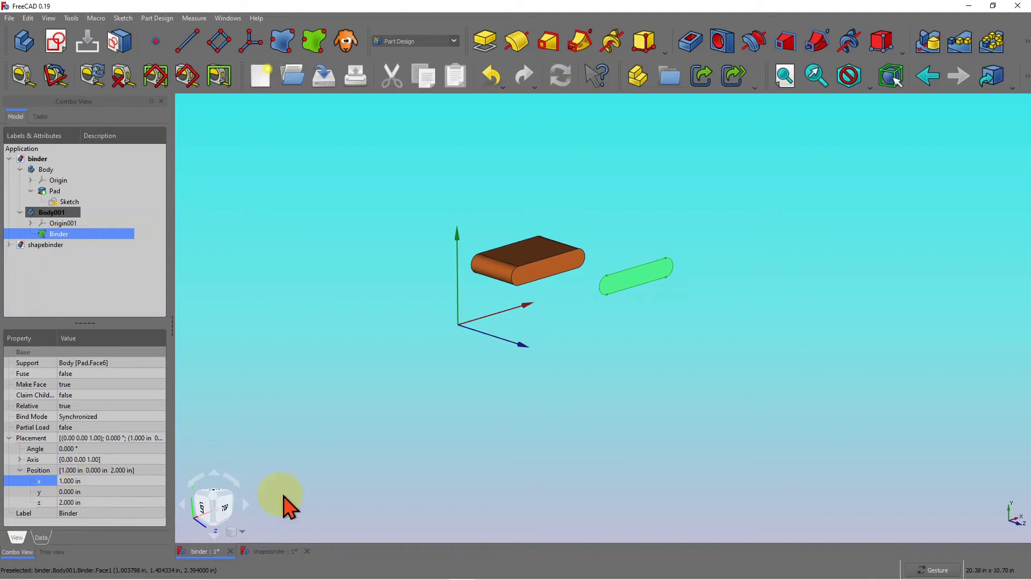
left_click_drag(690, 357, 649, 403)
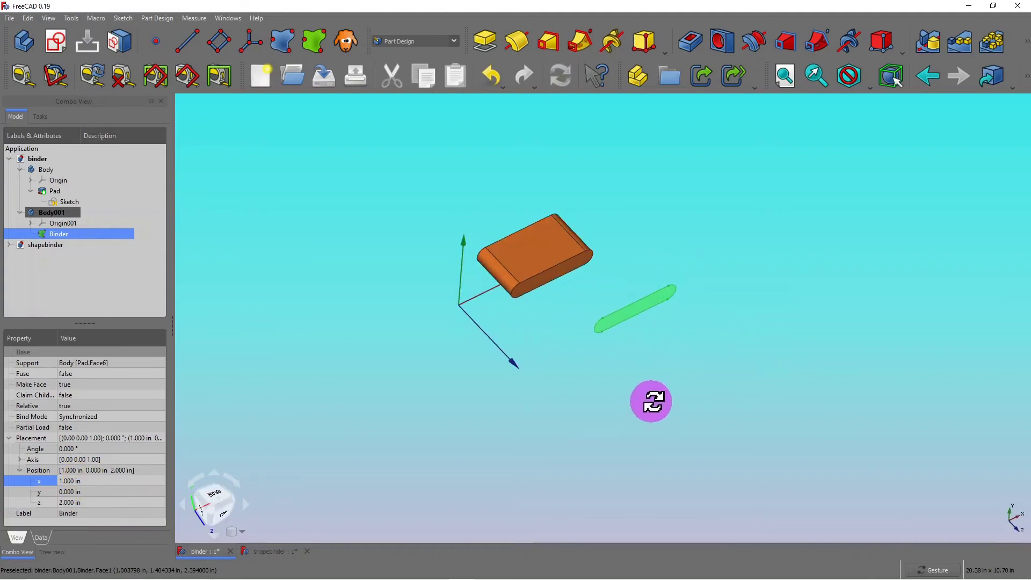
left_click(75, 480)
type("3")
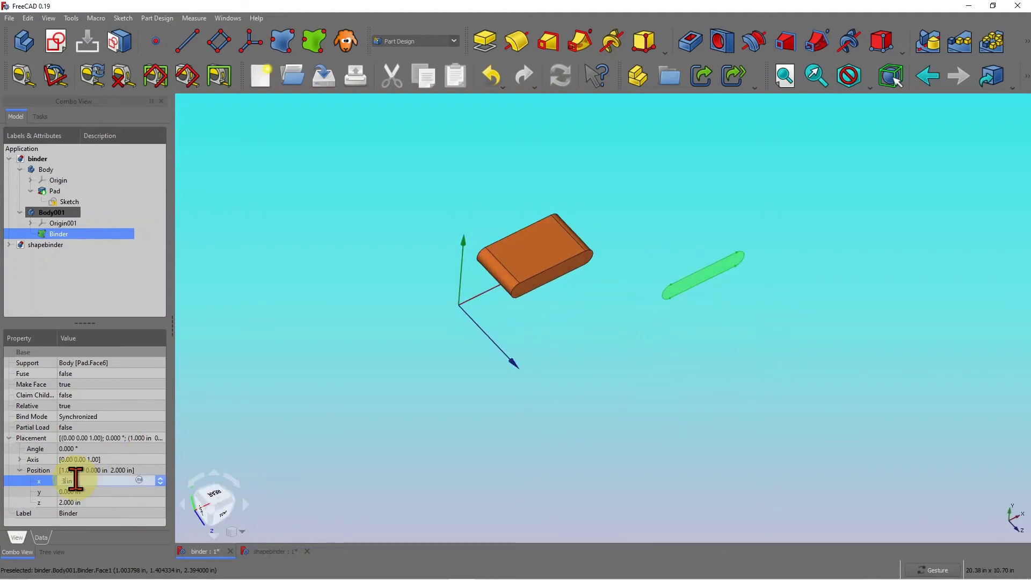
key("Return")
left_click_drag(616, 449, 607, 394)
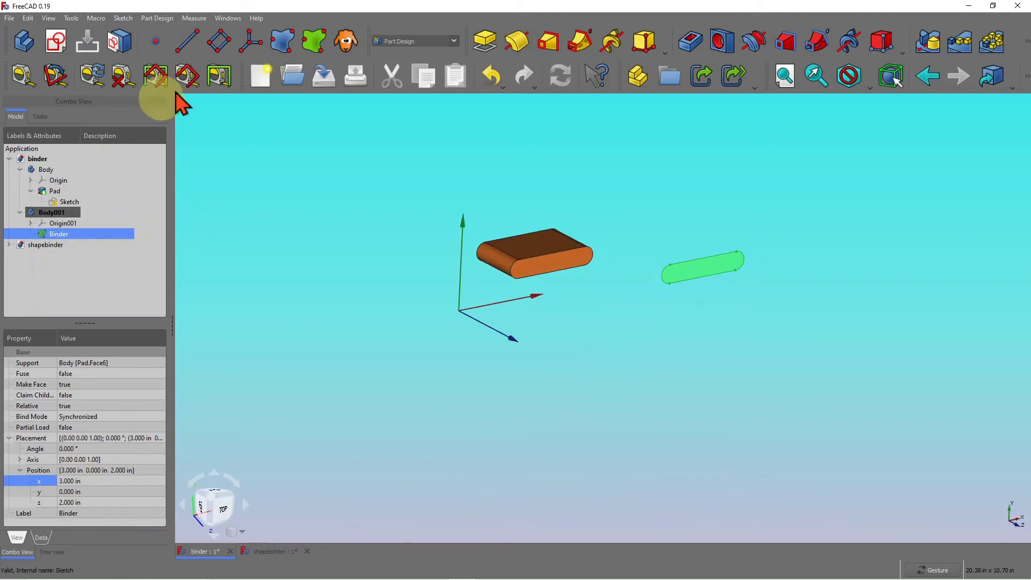
left_click_drag(575, 345, 594, 361)
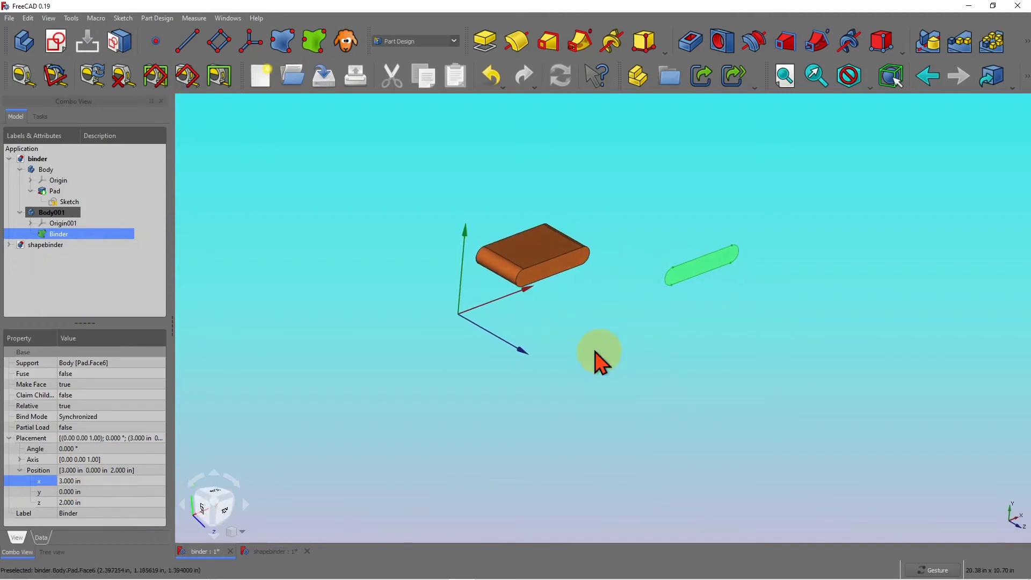
Pad the synchronized sub-shape binder in the second body by 0.394 in.
left_click(694, 258)
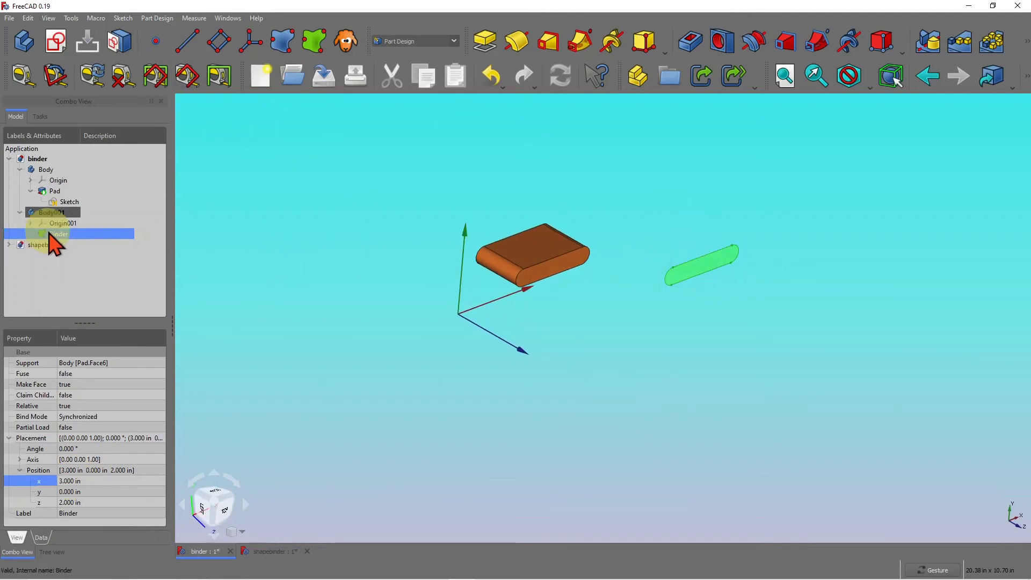
left_click(485, 44)
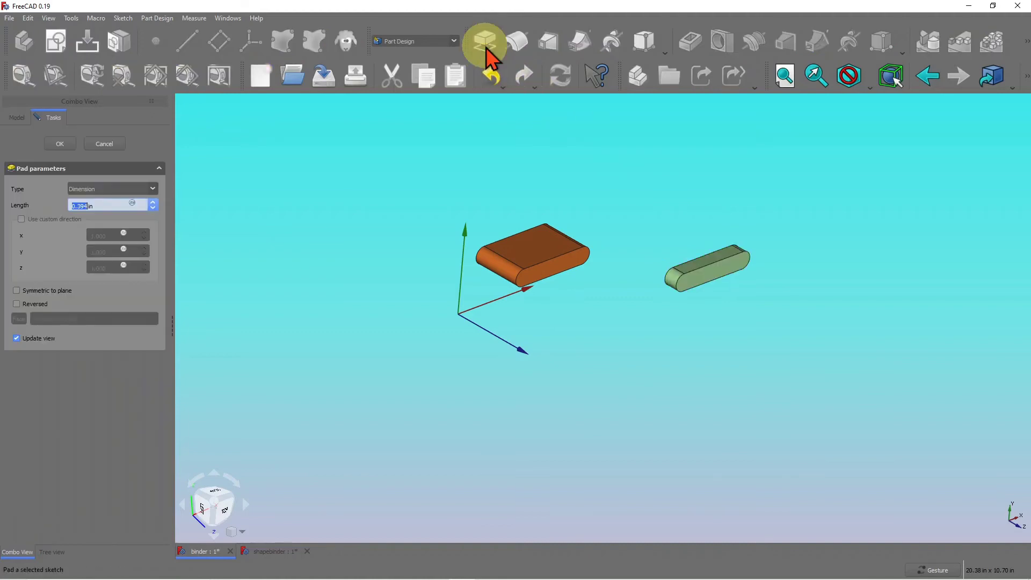
left_click(60, 144)
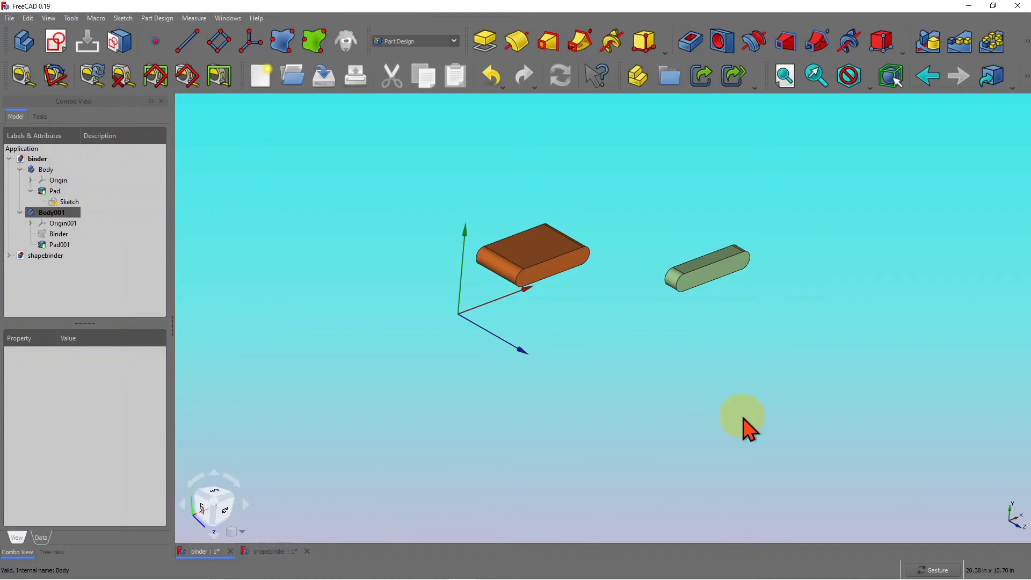
mouse_move(698, 384)
left_mouse_down()
mouse_move(659, 351)
mouse_move(322, 302)
left_mouse_up()
Enlarge the slot in the first body's pad sketch to a much taller shape and check both pads.
left_click(69, 201)
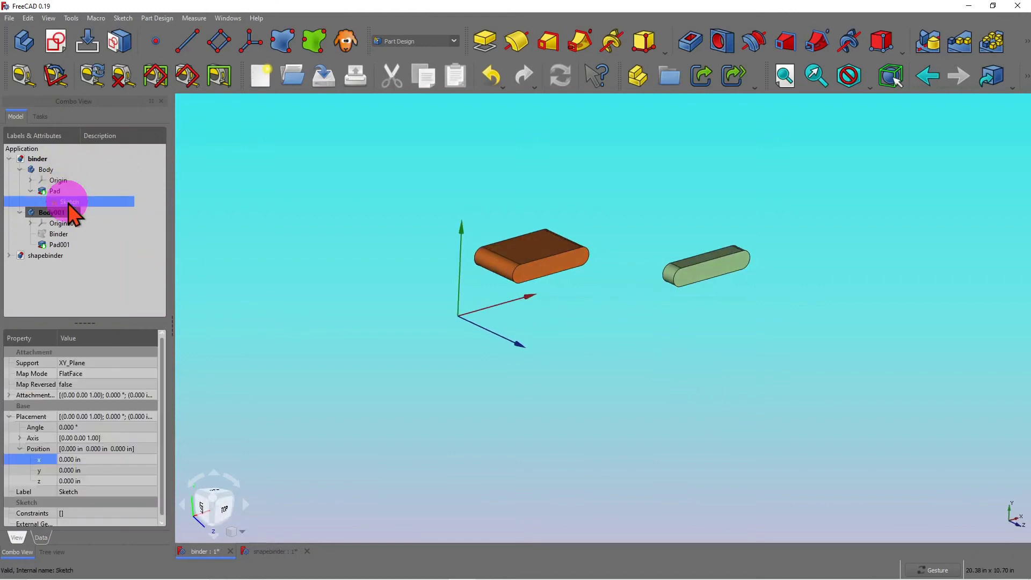
double_click(69, 202)
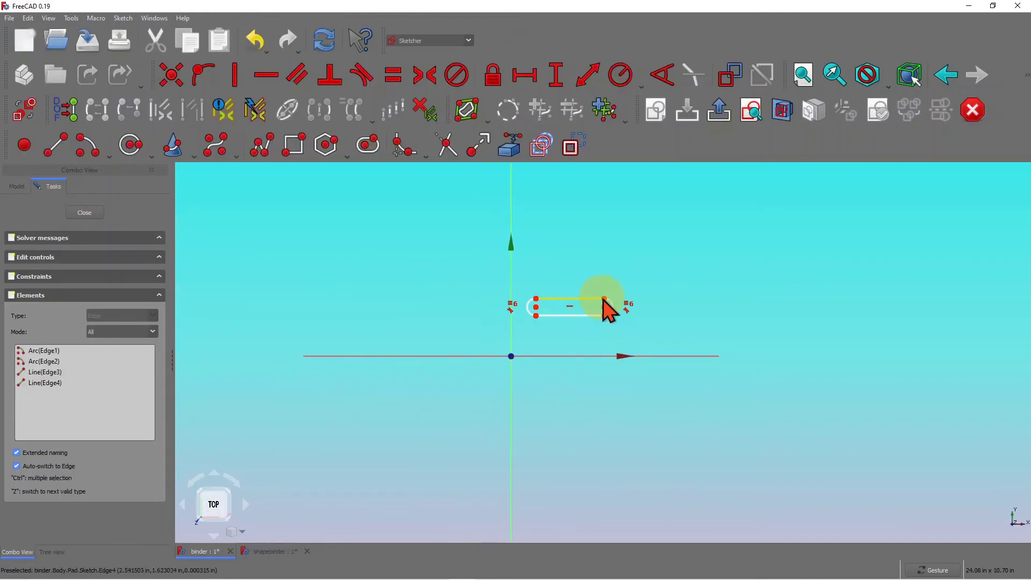
left_click_drag(602, 282, 600, 265)
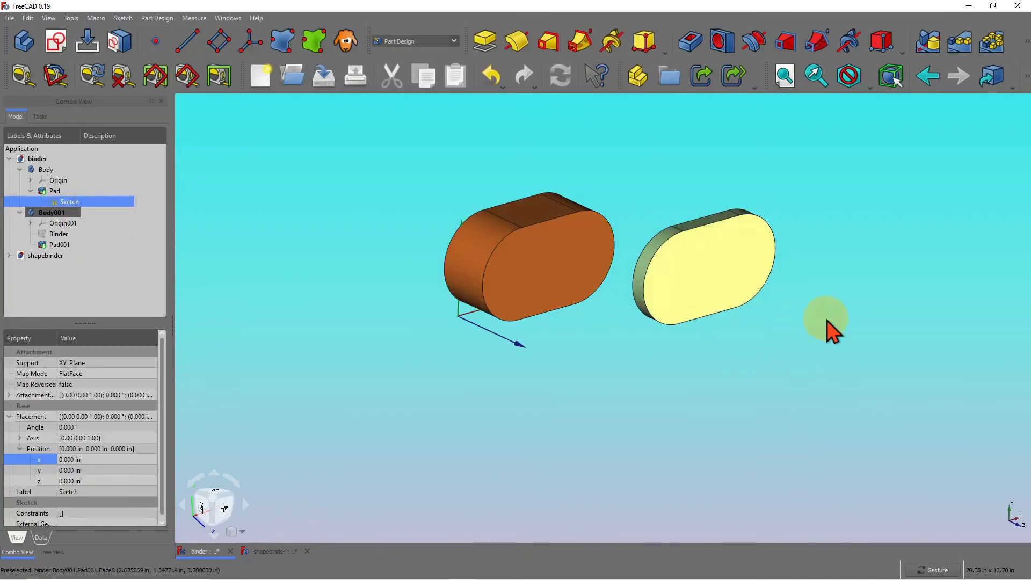
Review the sub-shape binder's properties and its Bind Mode options, keeping Synchronized.
left_click(59, 234)
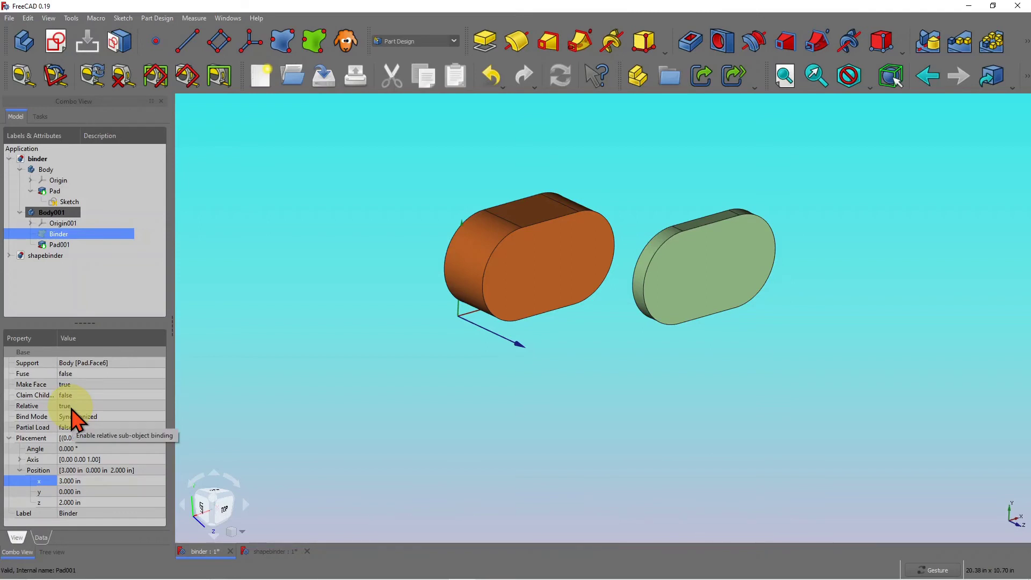
left_click(159, 417)
left_click(160, 417)
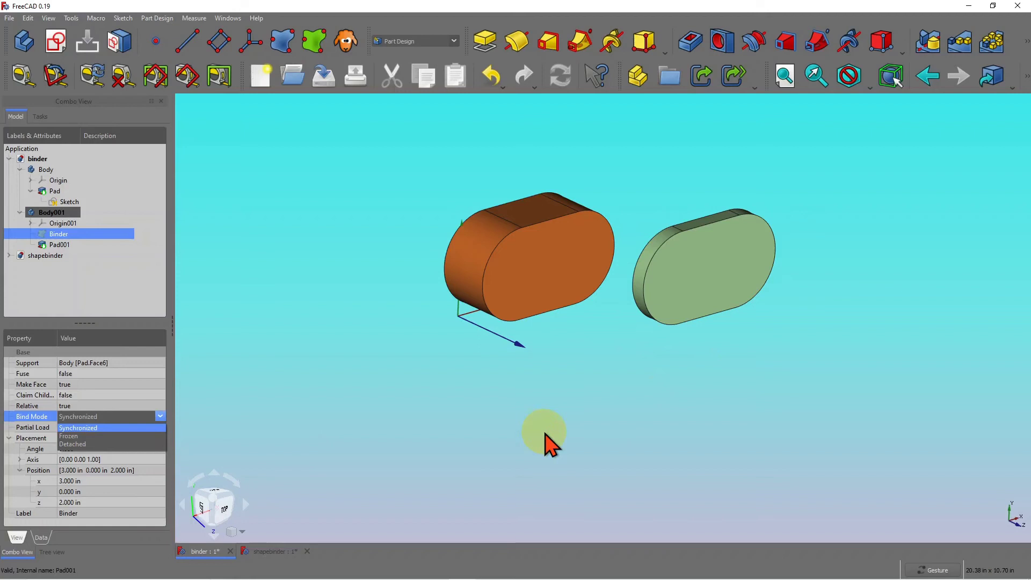
left_click(76, 436)
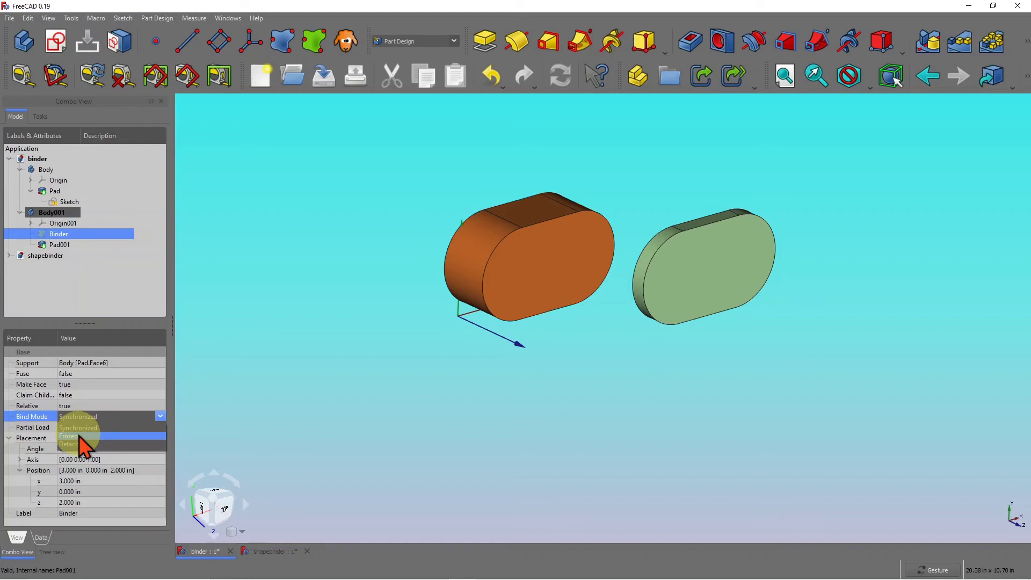
left_click(329, 462)
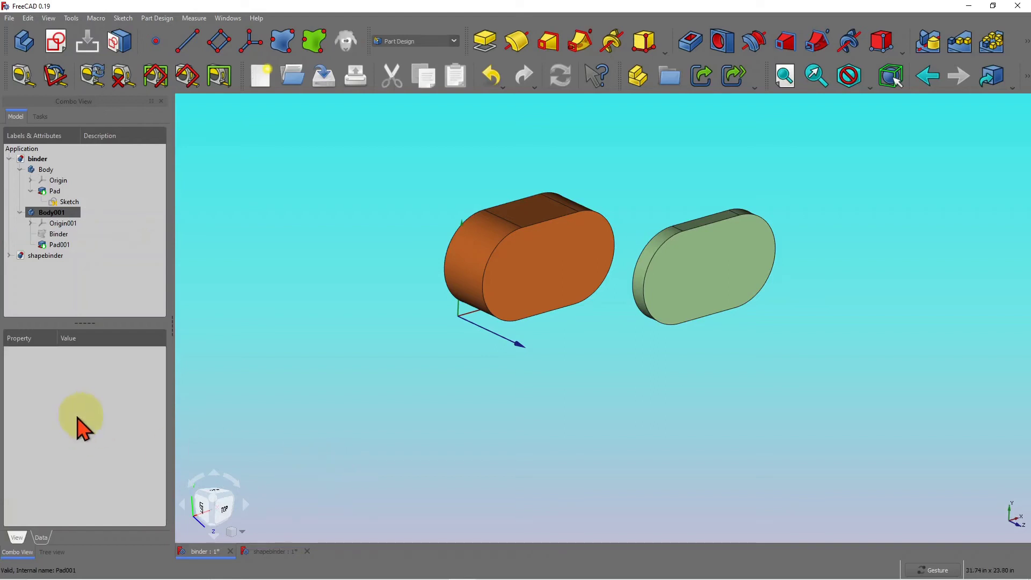
left_click(64, 236)
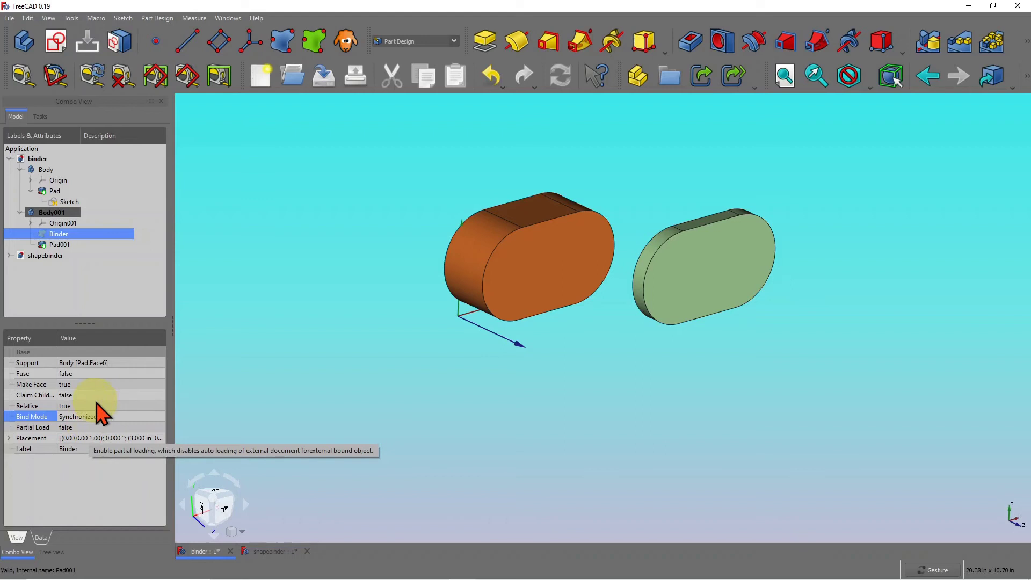
Look through the available Bind Mode options of the sub-shape binder again and leave the setting as is.
left_click(161, 417)
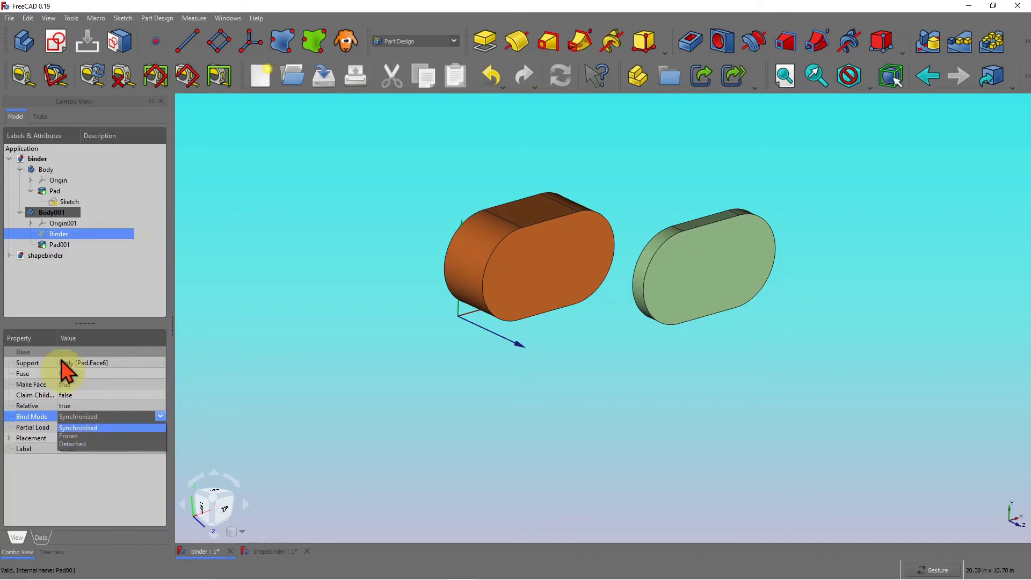
left_click(97, 485)
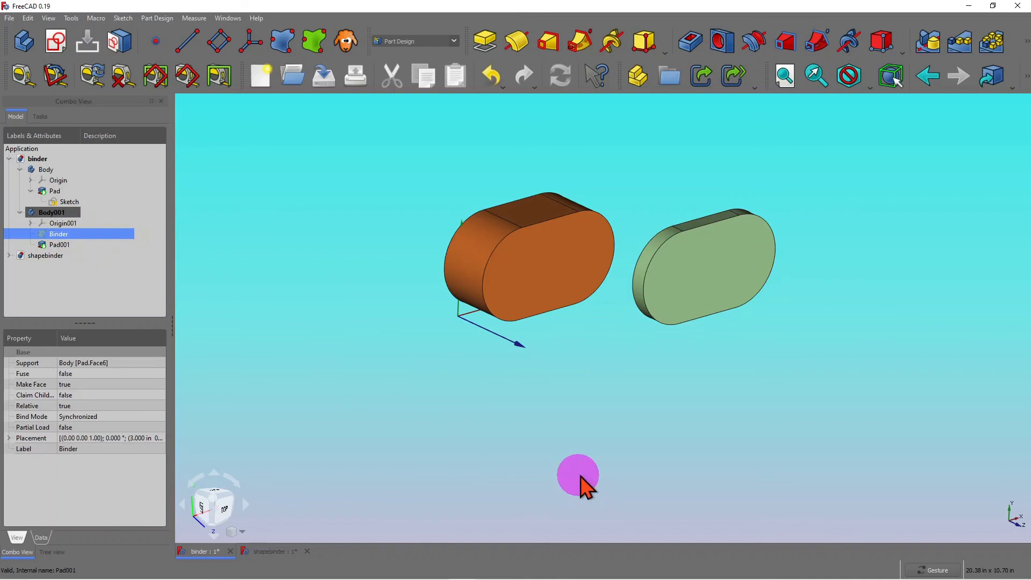
mouse_move(580, 478)
left_mouse_down()
mouse_move(547, 448)
mouse_move(578, 470)
left_mouse_up()
Delete the second body with its binder and pad, and create a new empty body in the binder document.
left_click(52, 213)
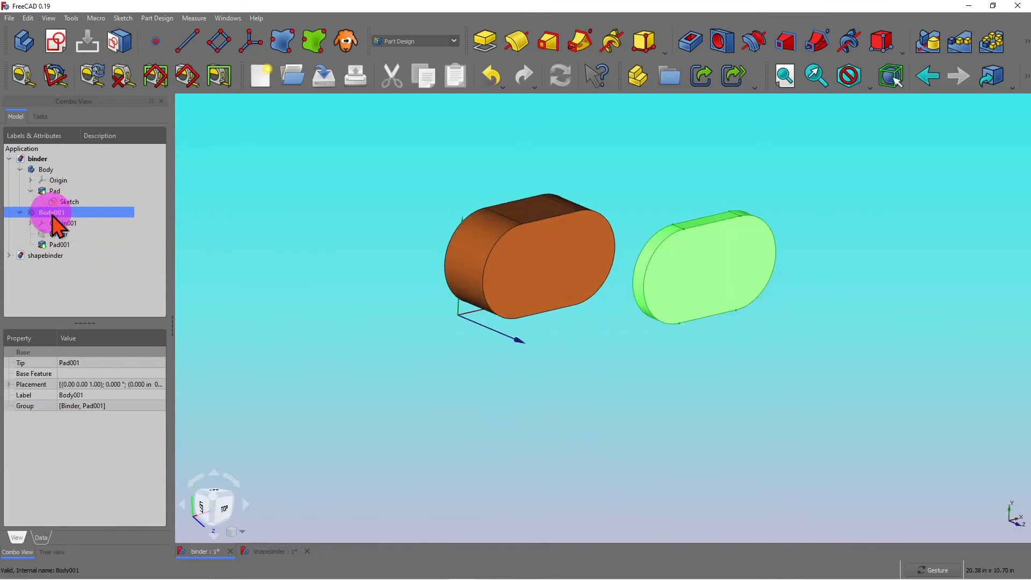
key("Delete")
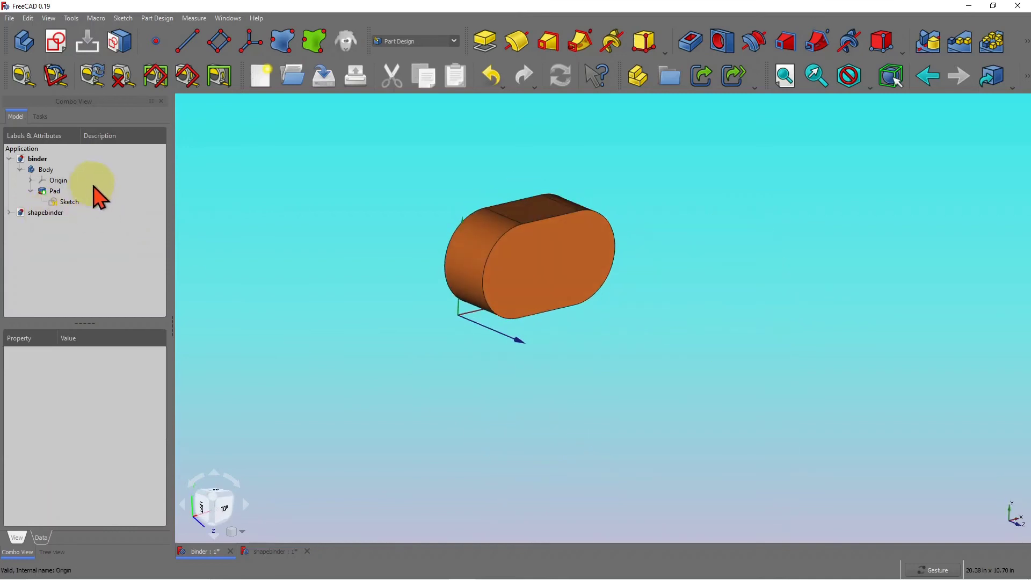
left_click_drag(743, 335, 646, 329)
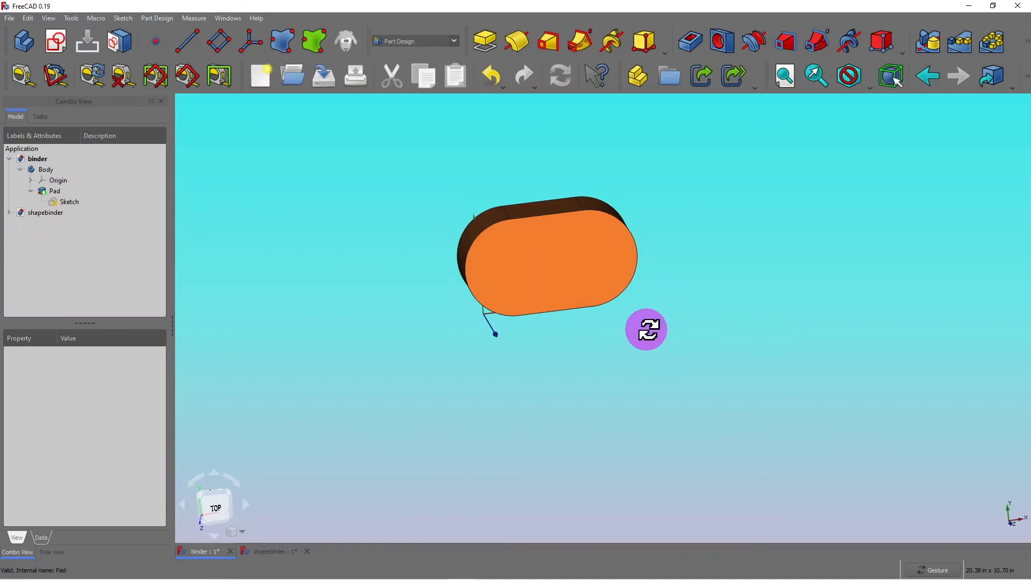
left_click(39, 160)
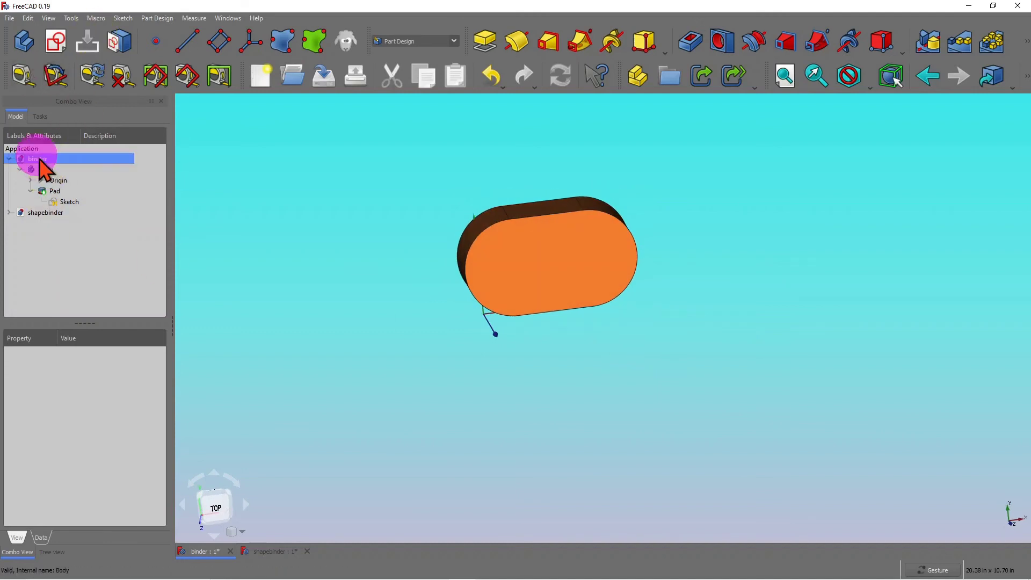
left_click(24, 41)
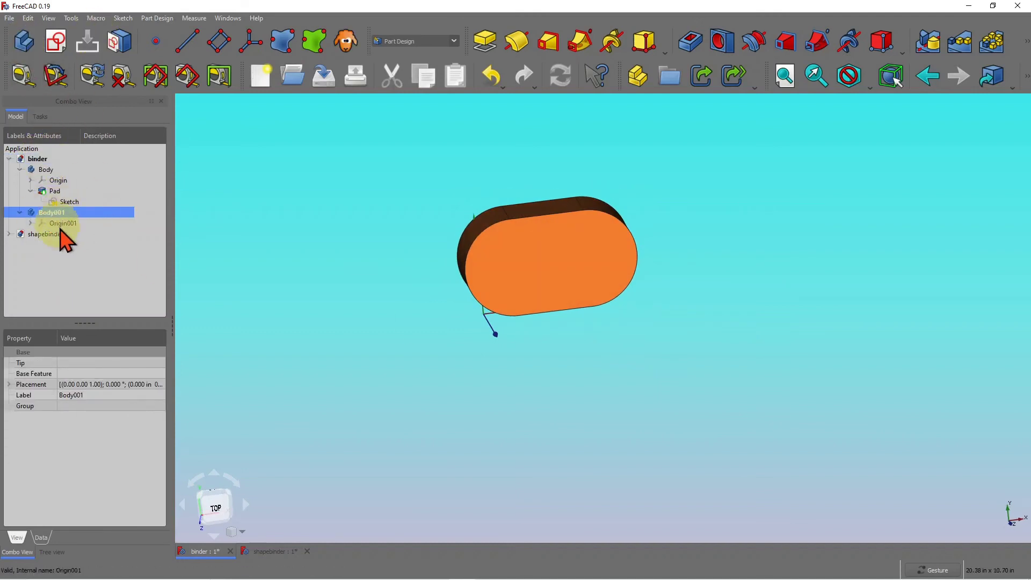
Sketch a circle on the new body's XY plane, on the negative X side of the slot pad, and close the sketch.
left_click_drag(766, 355, 749, 360)
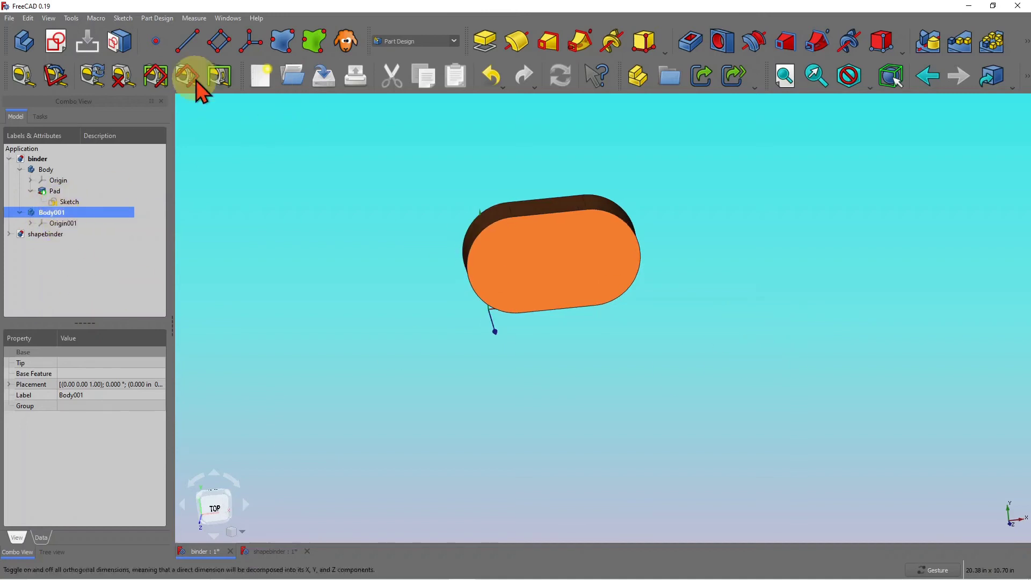
left_click(55, 41)
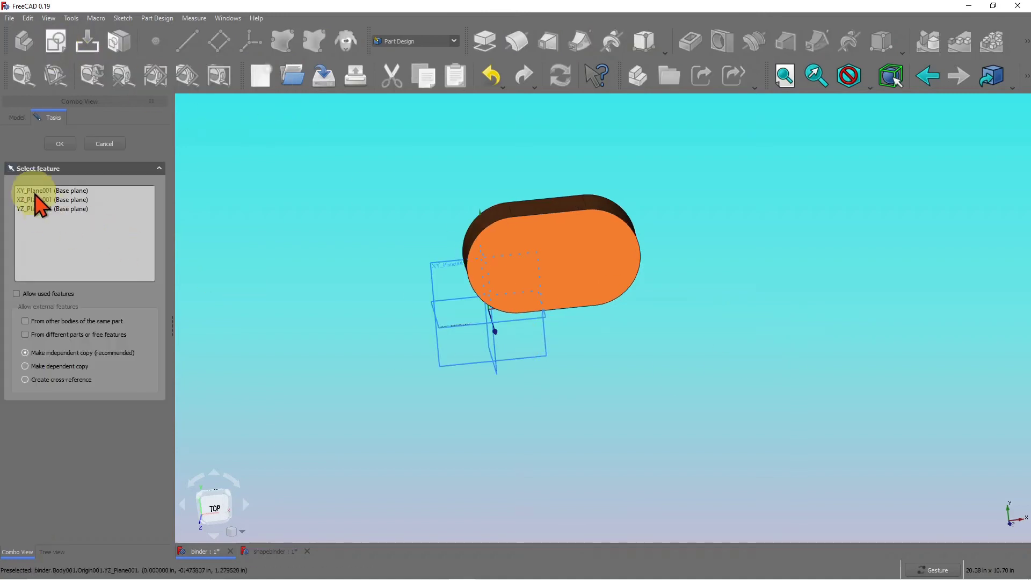
left_click(39, 191)
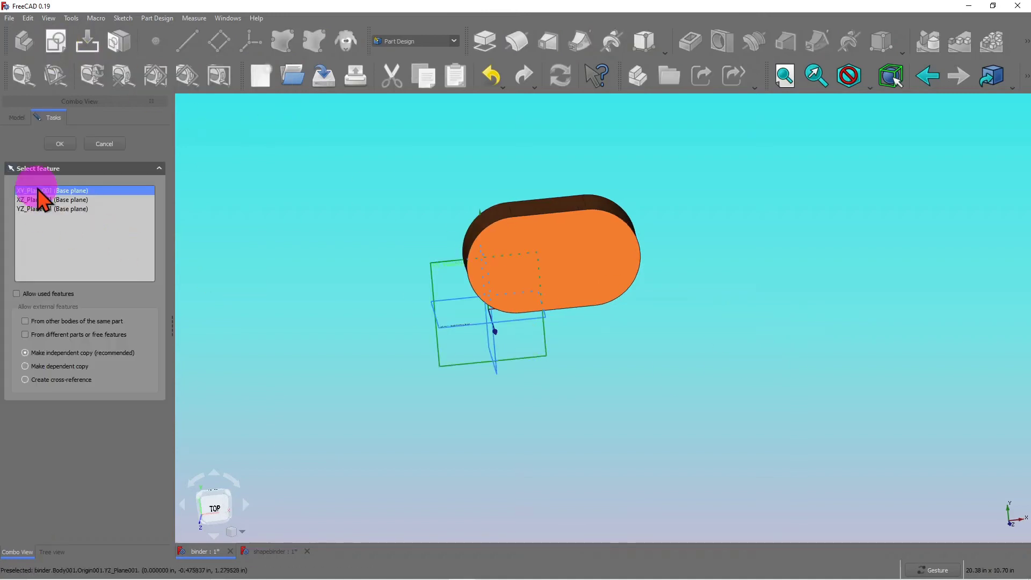
left_click(61, 144)
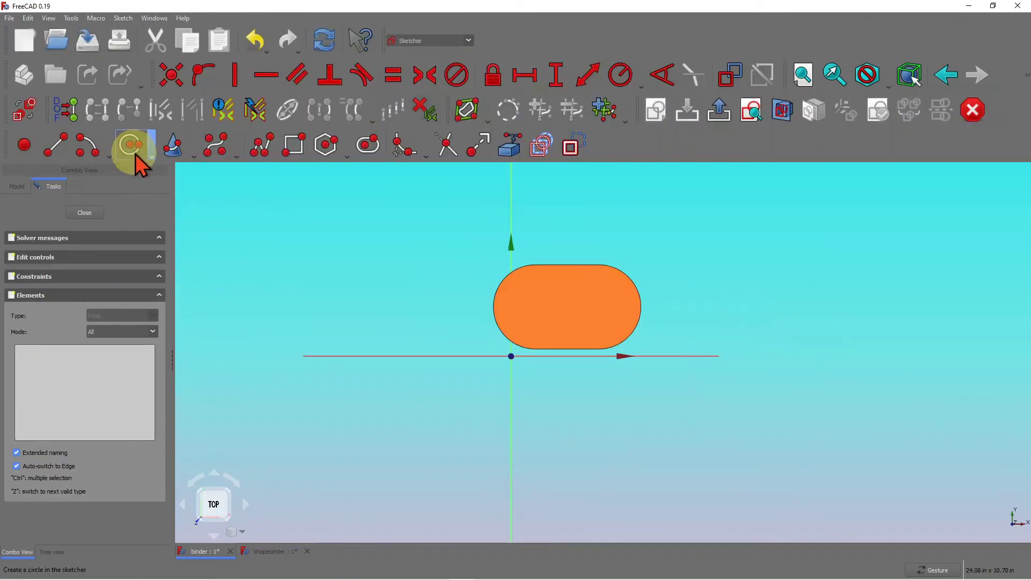
left_click(135, 153)
left_click(370, 235)
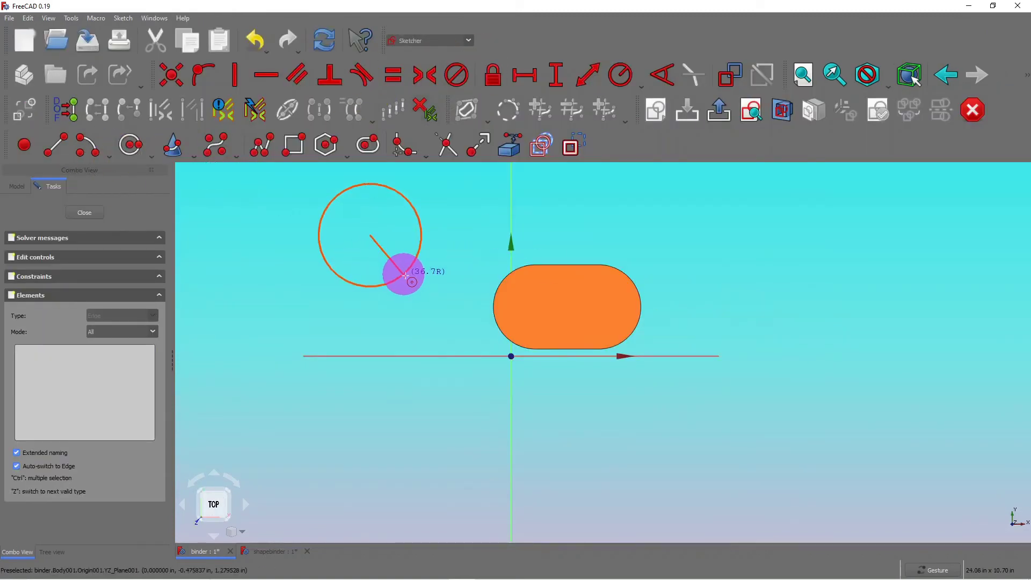
left_click(406, 275)
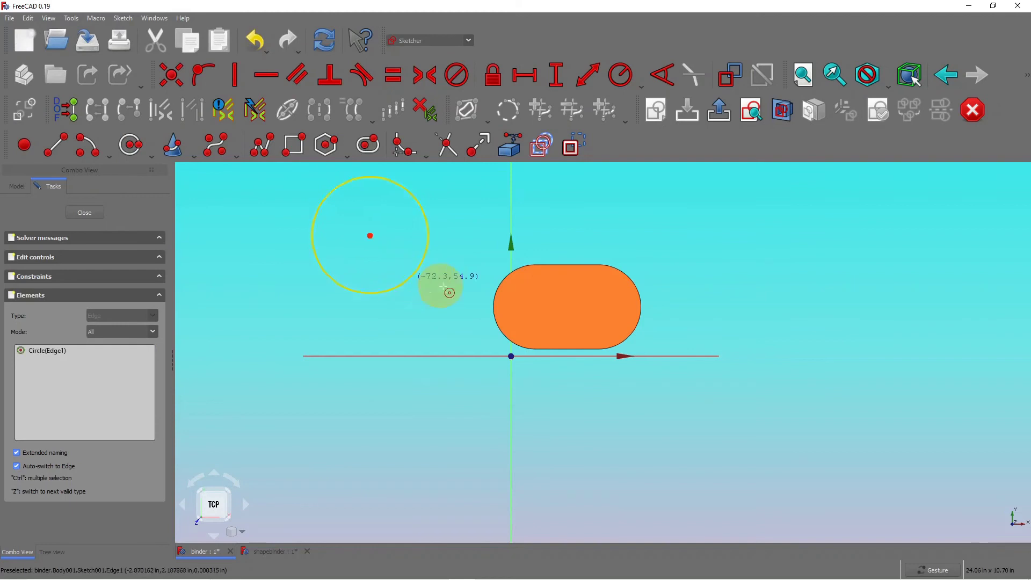
left_click(84, 212)
Pad the circle sketch to a length of 1.394 in.
mouse_move(454, 330)
left_mouse_down()
mouse_move(589, 337)
mouse_move(576, 360)
mouse_move(555, 359)
left_mouse_up()
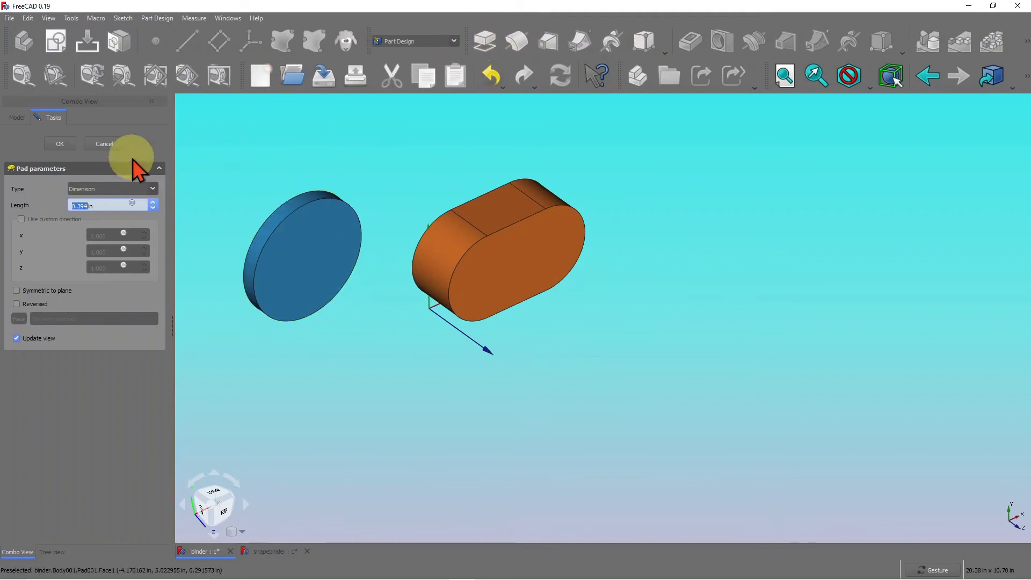
left_click(153, 202)
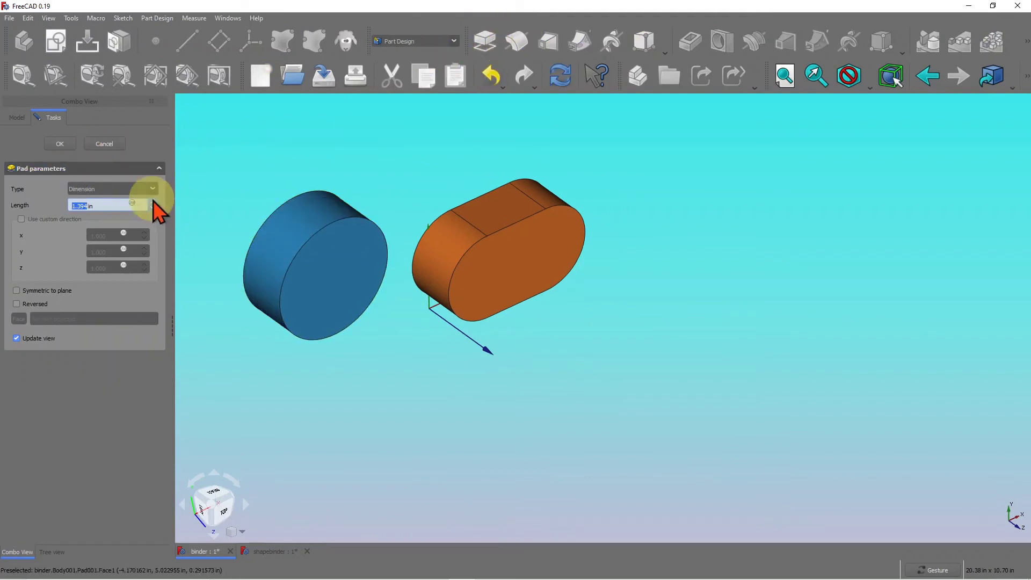
left_click(60, 143)
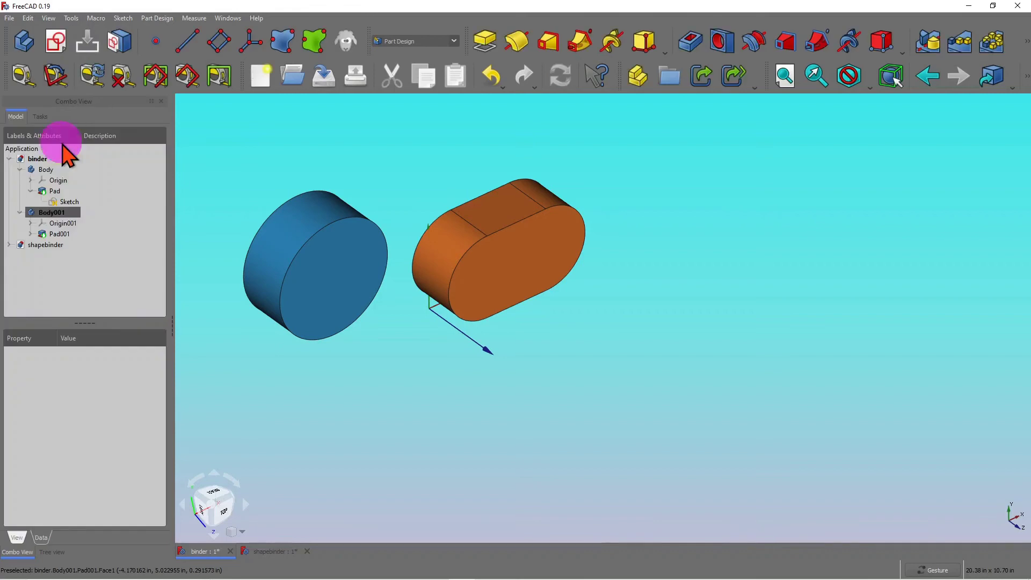
Create an empty sub-shape binder in the second body and delete the duplicate binder made alongside it.
left_click_drag(506, 185, 717, 278)
scroll(603, 356, "down", 3)
left_click_drag(523, 389, 510, 360)
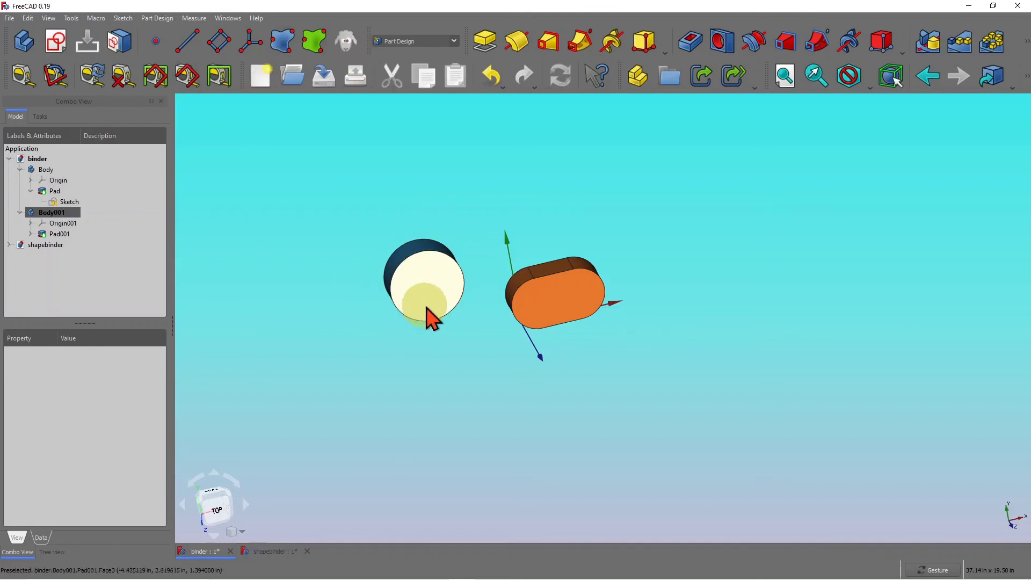
left_click(321, 54)
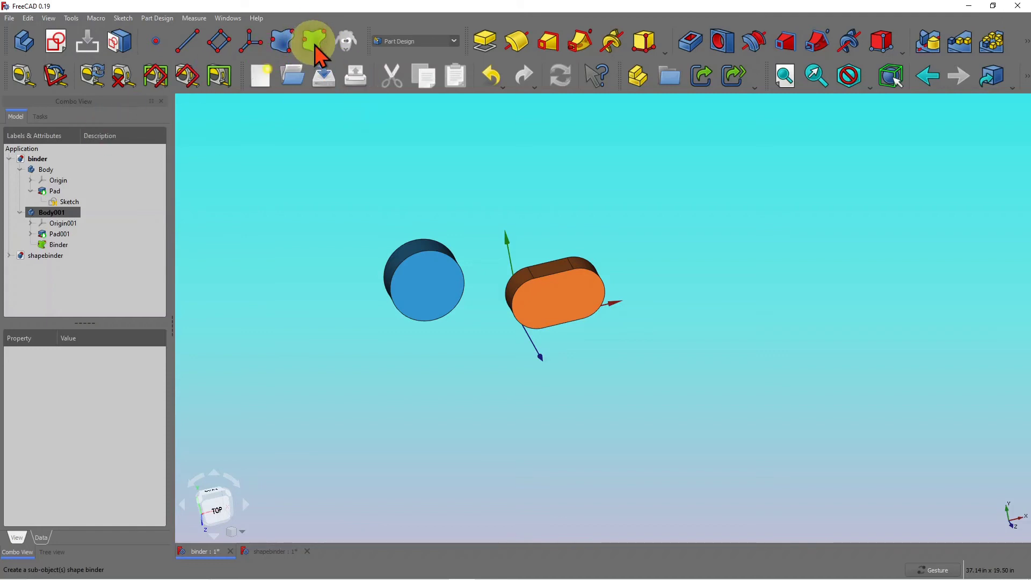
left_click(313, 45)
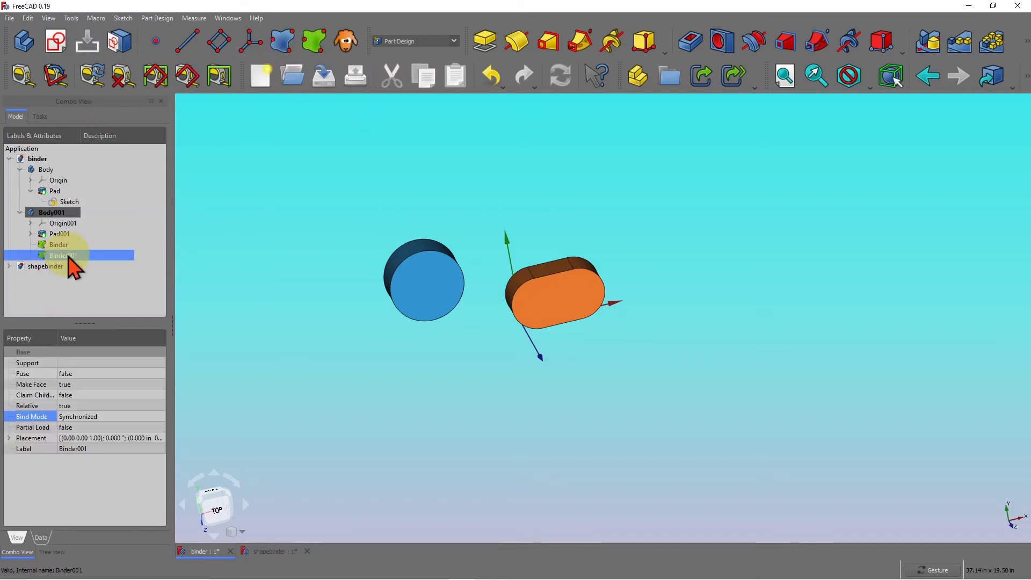
key("Delete")
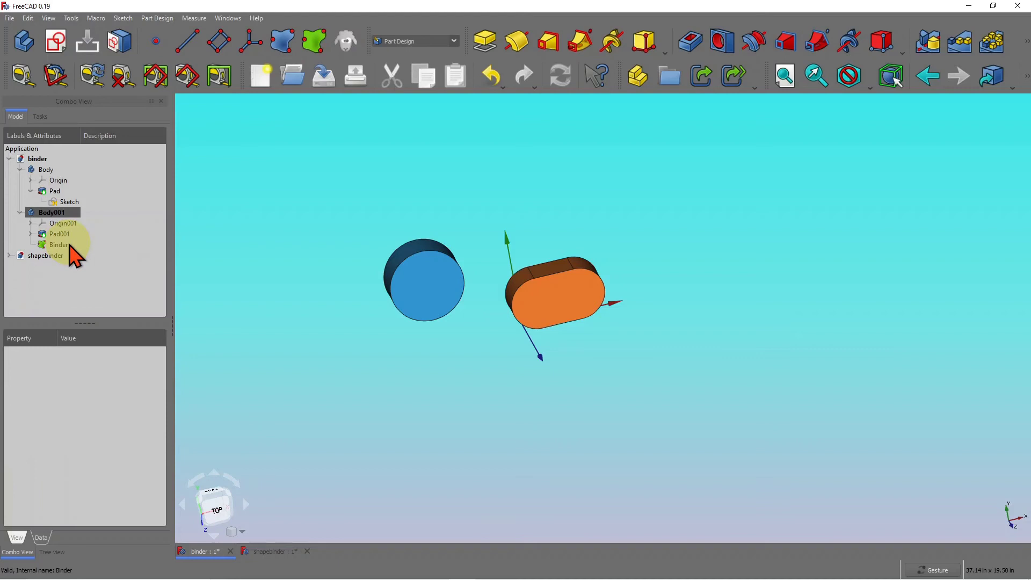
Move the binder out of the second body to the document level and assign Body001 as its support.
left_click(58, 245)
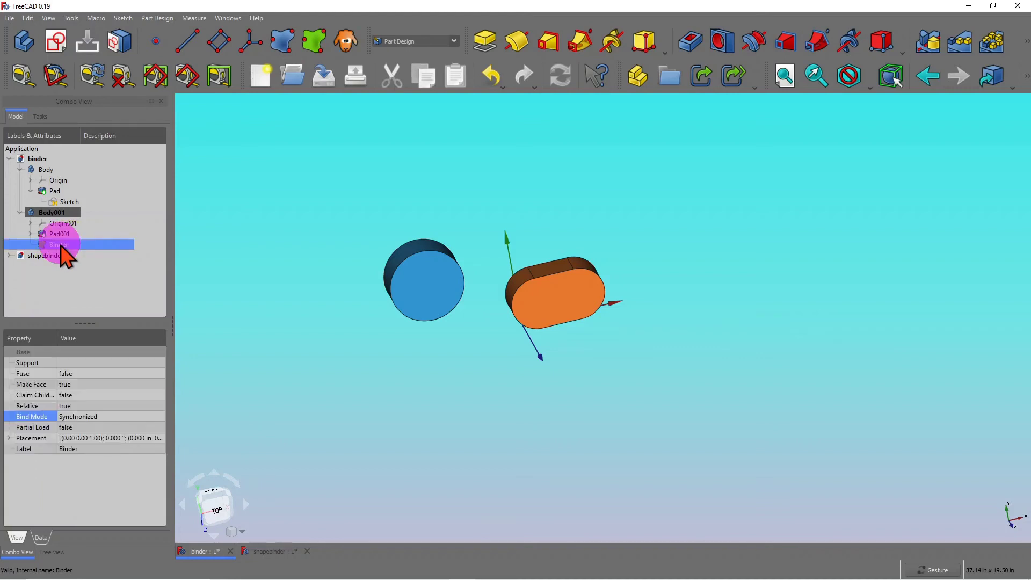
left_click_drag(47, 247, 42, 159)
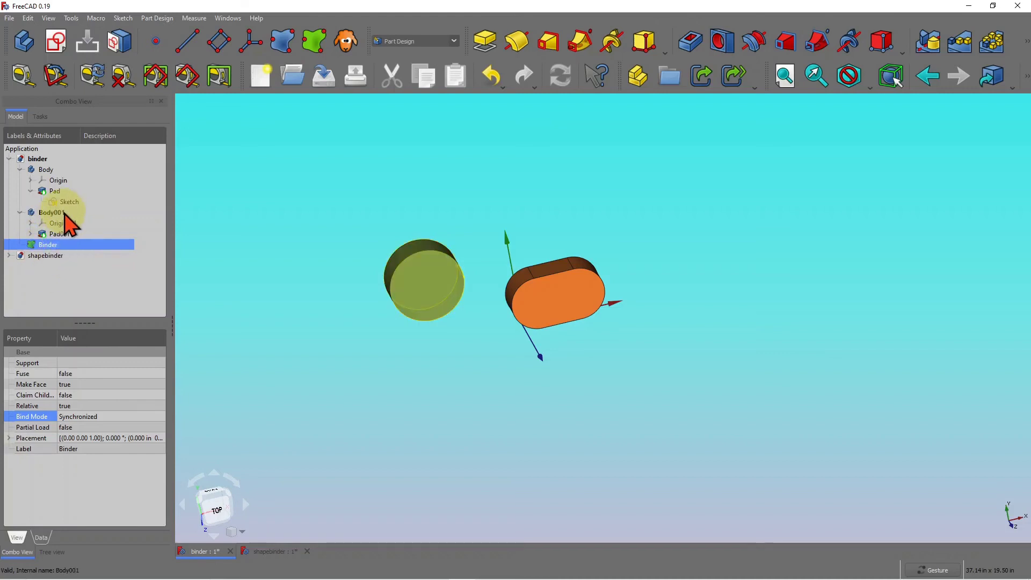
left_click_drag(58, 213, 63, 245)
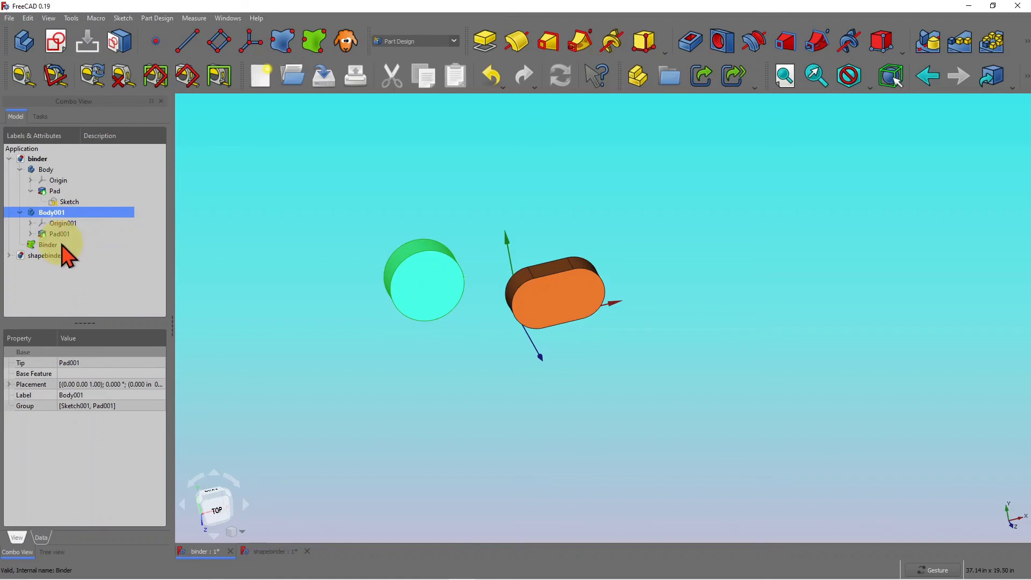
Hide the second body and inspect the binder's copy of its cylinder beside the slot pad.
left_click(44, 213)
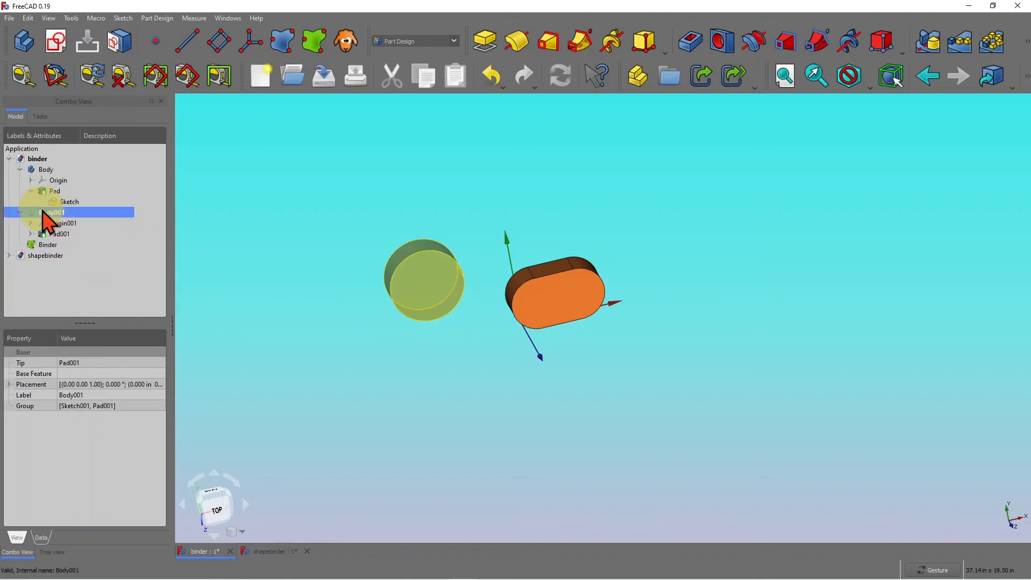
left_click_drag(387, 316, 365, 314)
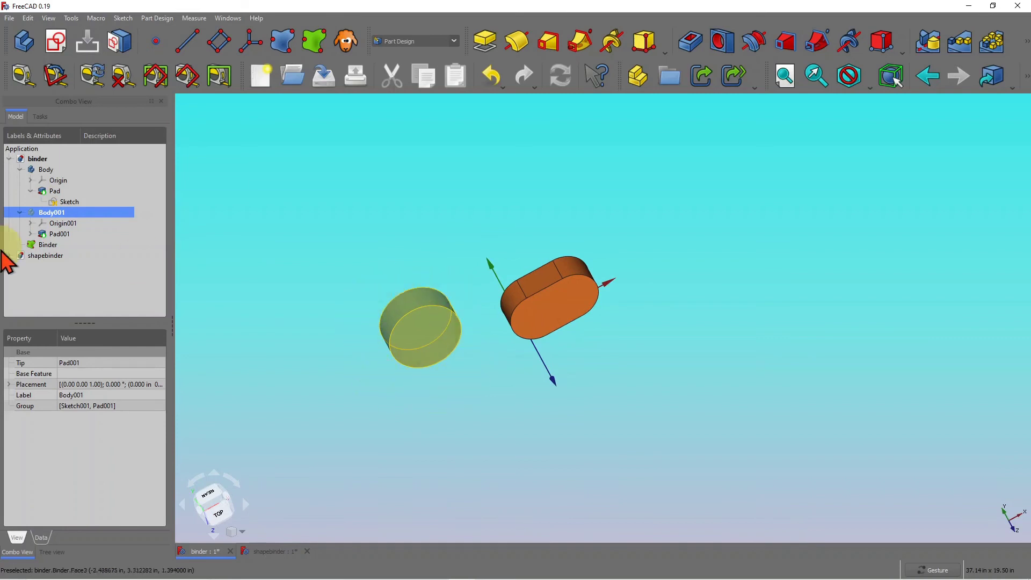
left_click(46, 246)
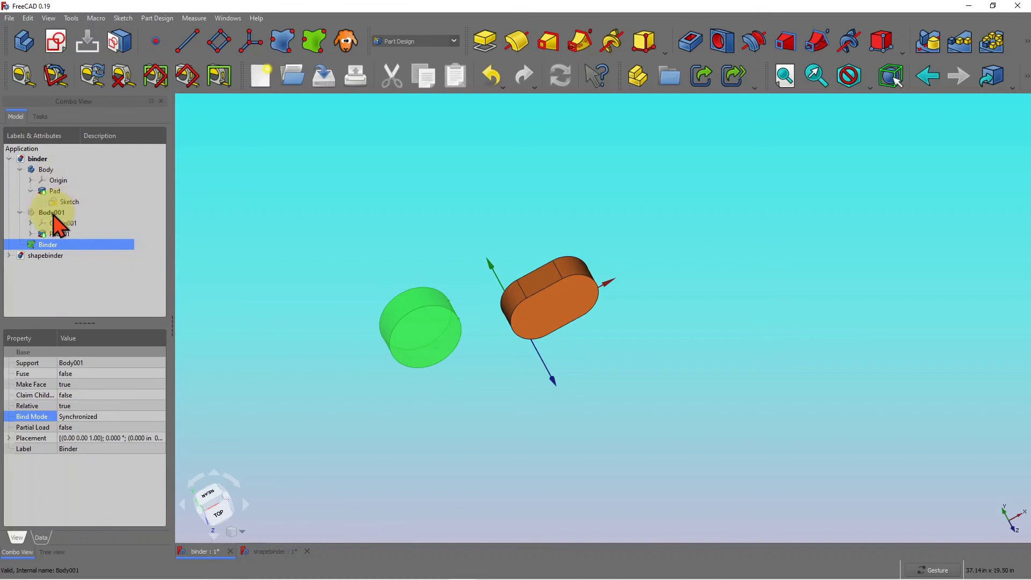
mouse_move(472, 360)
left_mouse_down()
mouse_move(492, 329)
mouse_move(527, 340)
mouse_move(489, 359)
left_mouse_up()
scroll(421, 311, "up", 4)
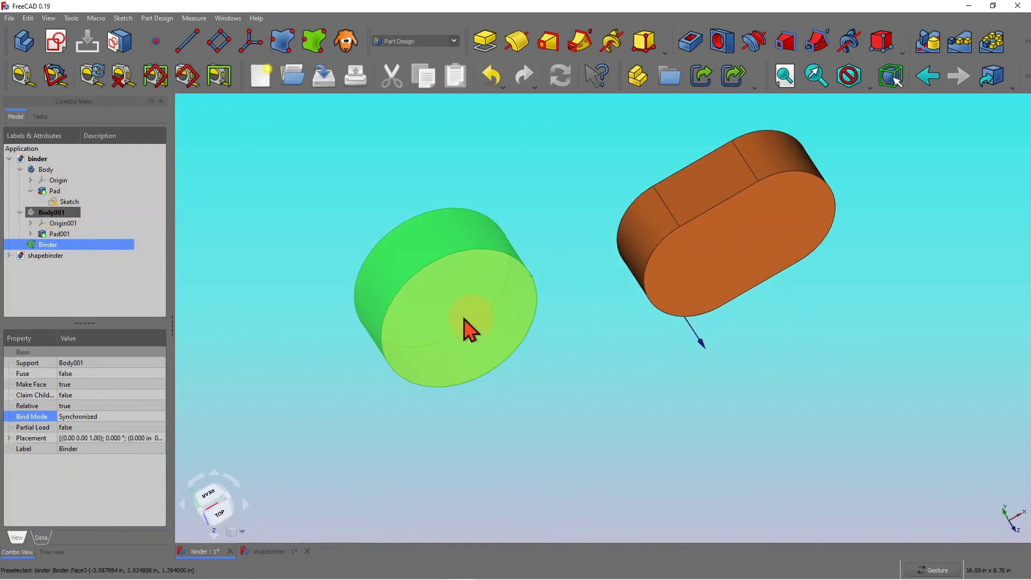
left_click_drag(562, 422, 520, 356)
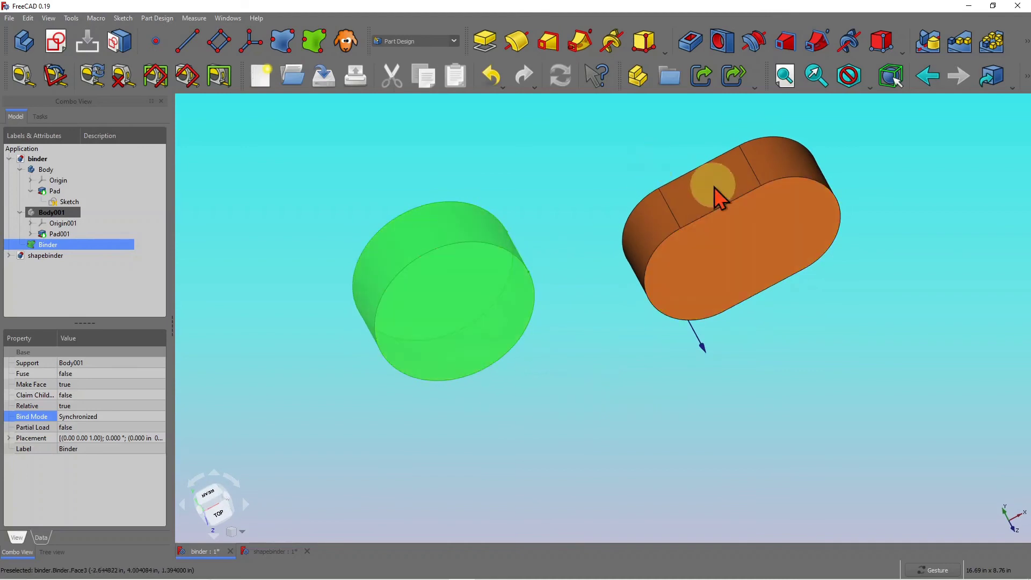
left_click_drag(573, 404, 590, 368)
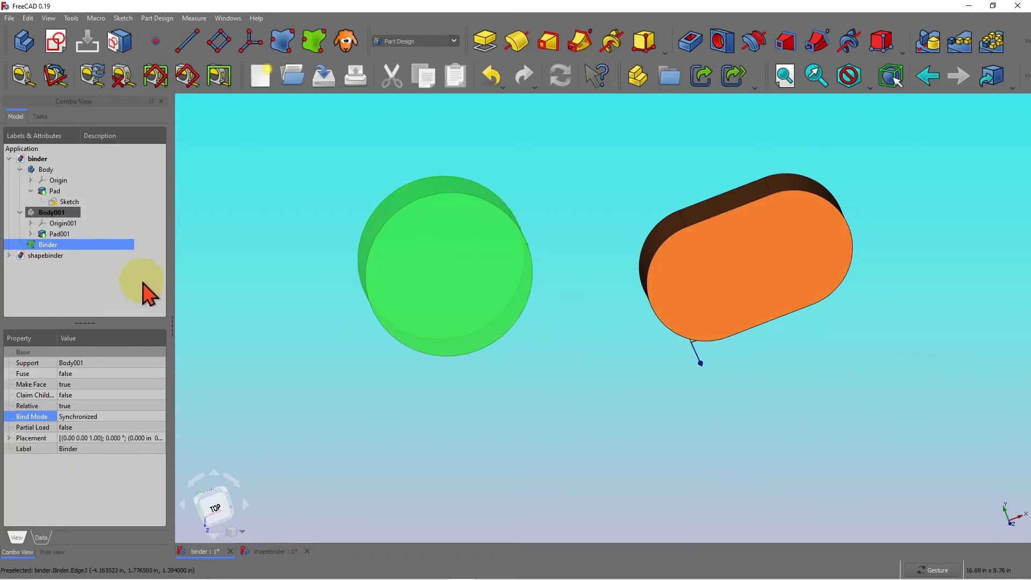
left_click_drag(545, 344, 566, 341)
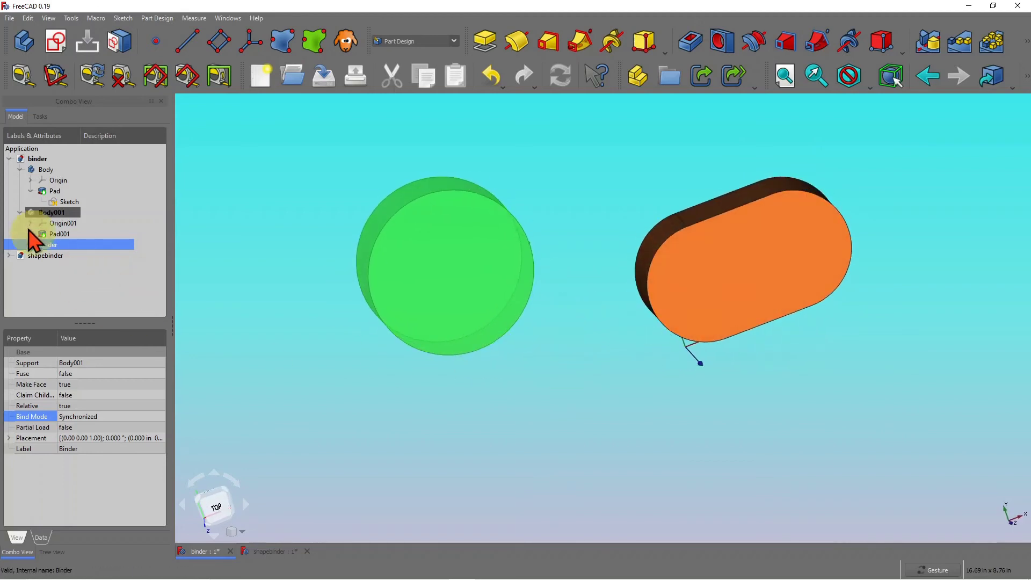
Move the binder along X by trying placement positions of 1 in and 2 in, ending with an X position of 3 in.
right_click(56, 247)
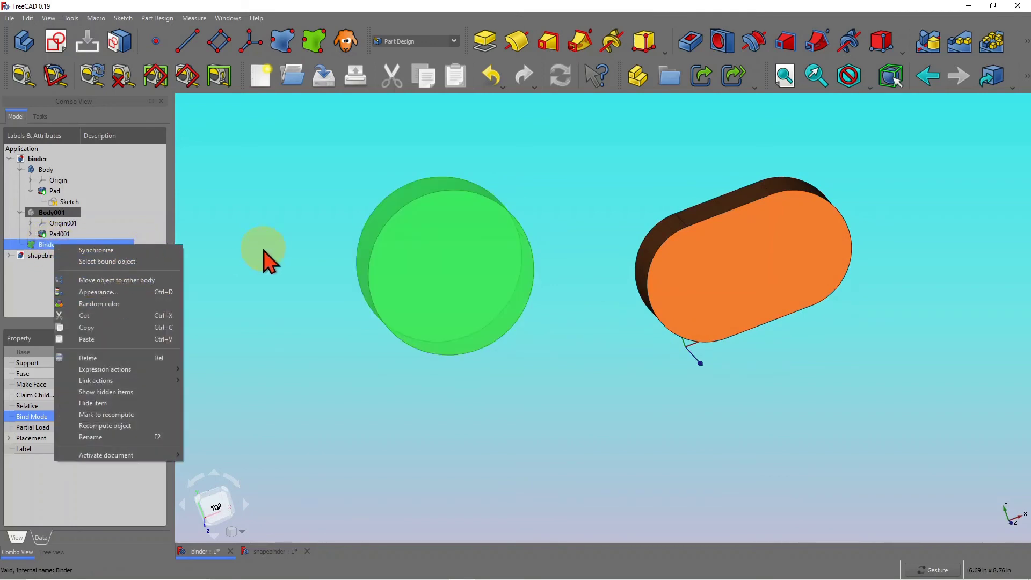
left_click(290, 247)
left_click(51, 245)
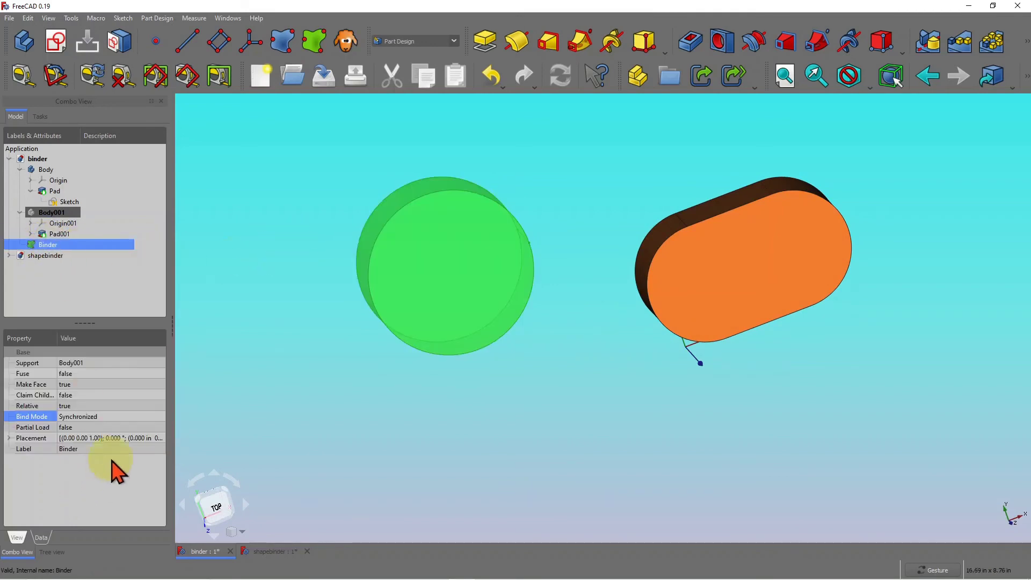
left_click(9, 439)
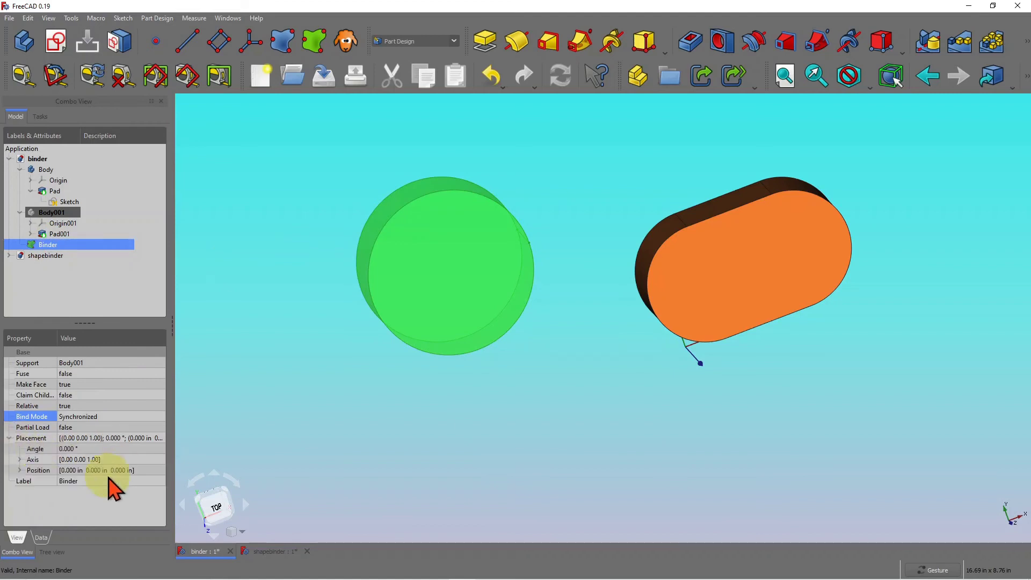
left_click(20, 470)
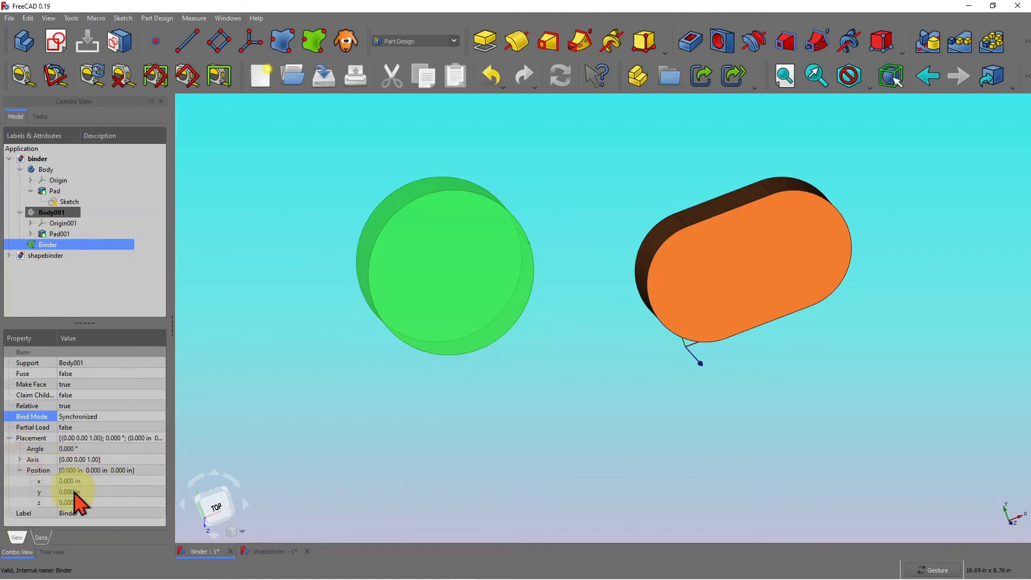
mouse_move(533, 418)
left_mouse_down()
mouse_move(553, 386)
mouse_move(535, 393)
mouse_move(535, 415)
left_mouse_up()
left_click(90, 481)
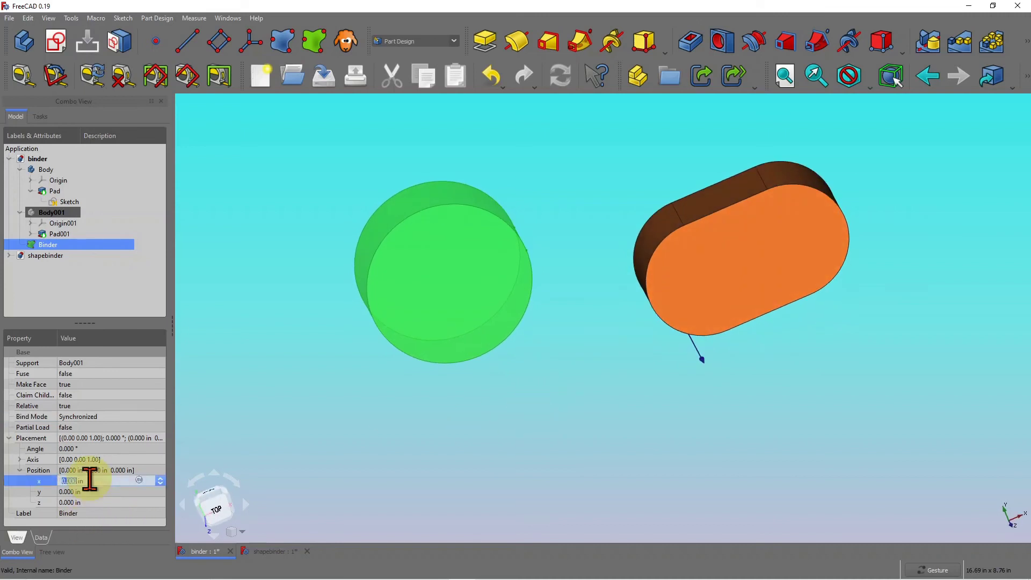
type("1")
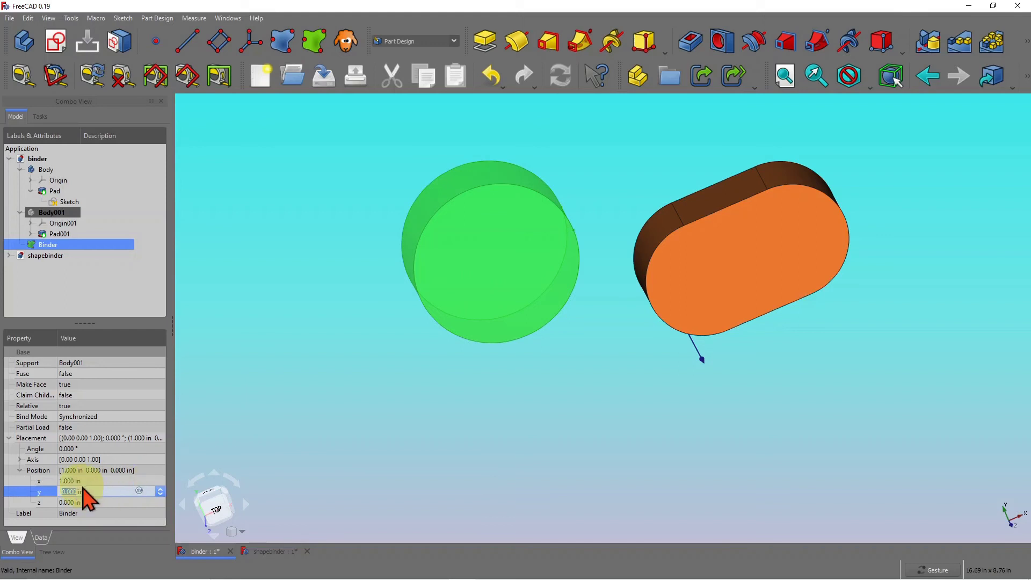
left_click(85, 481)
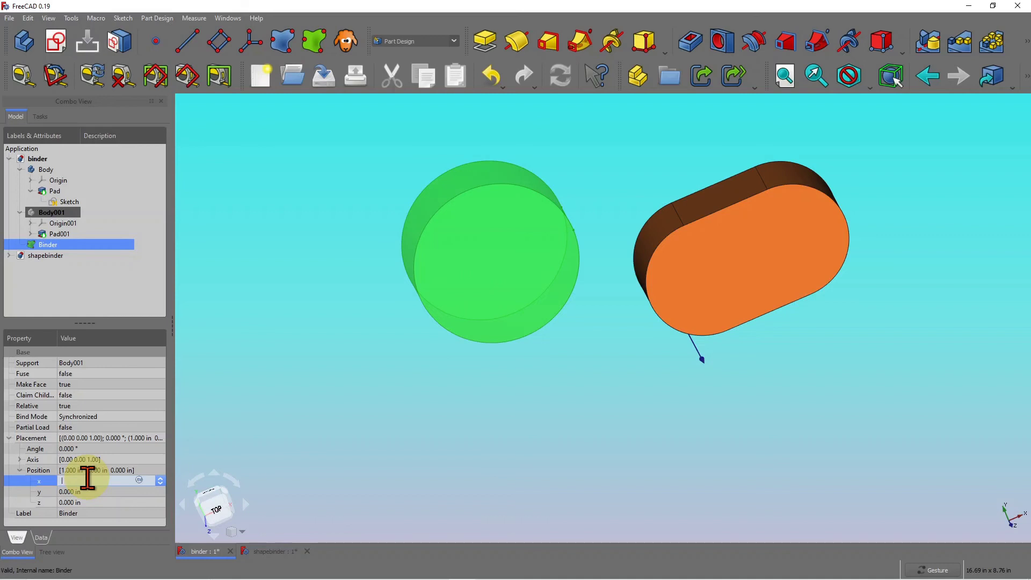
type("2")
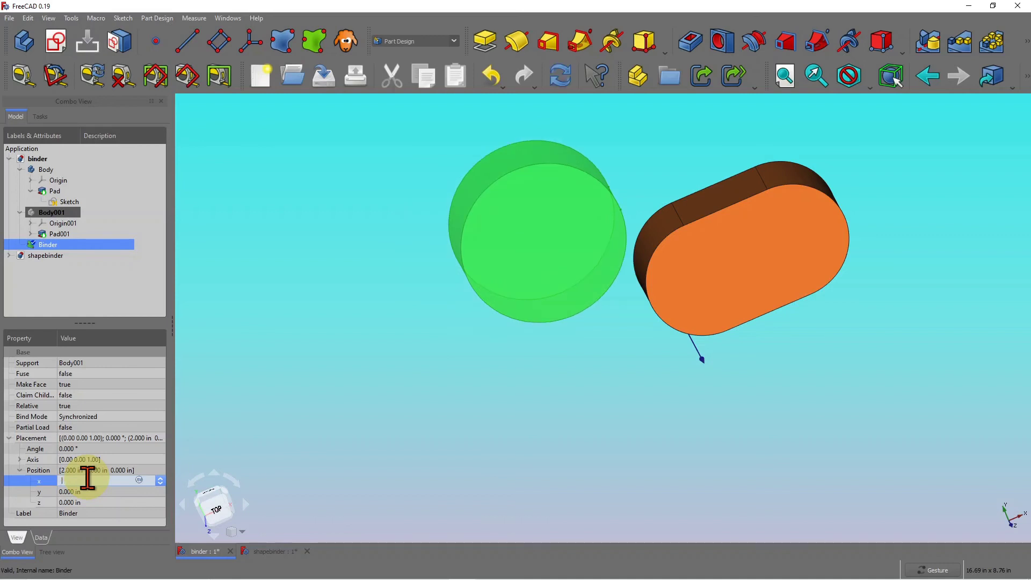
type("3")
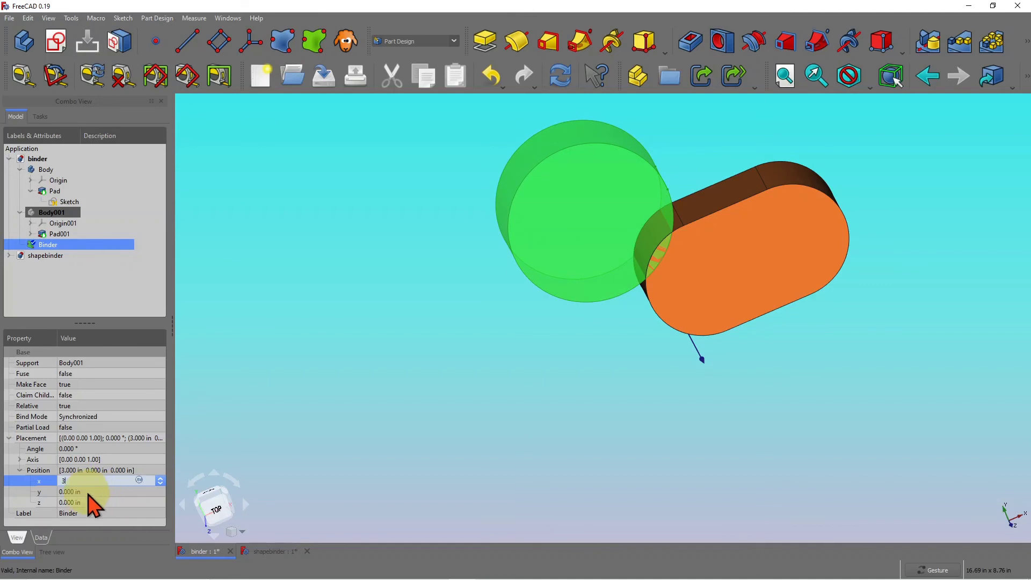
Adjust the binder's Y placement position, trying values such as 1, -0.5 and -1 in, and set it to -1.5 in.
left_click(87, 492)
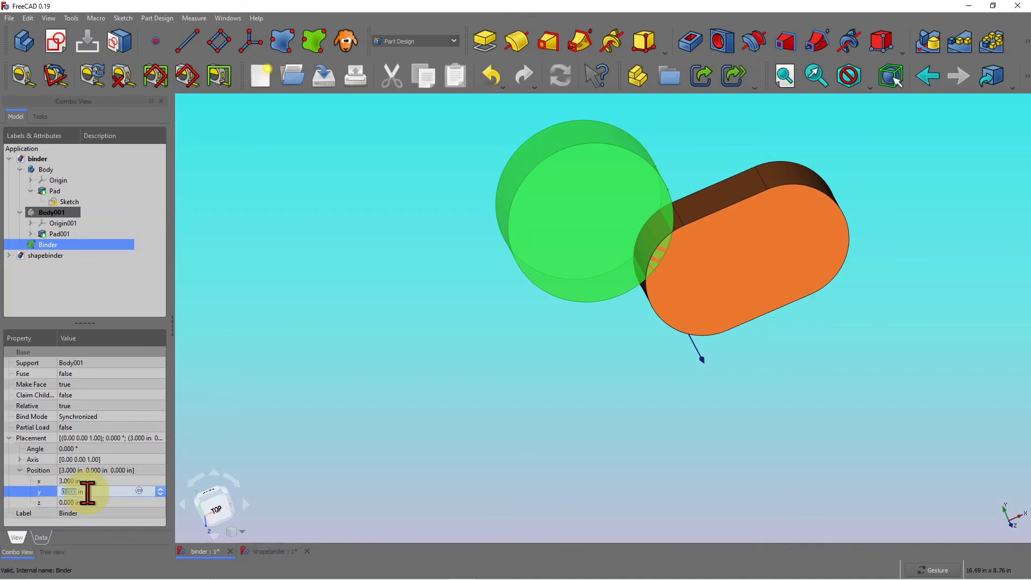
type("1")
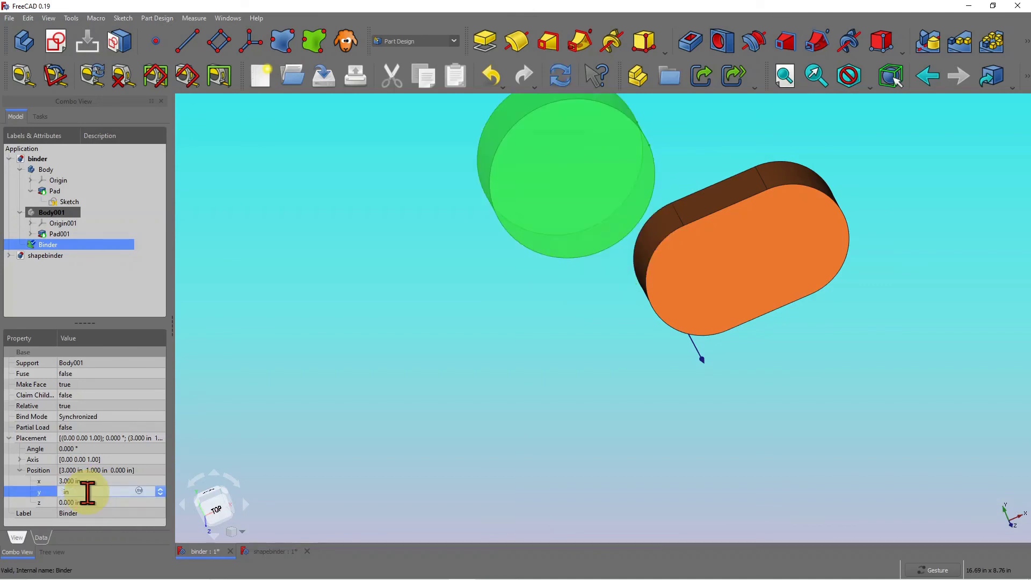
type("-0.5")
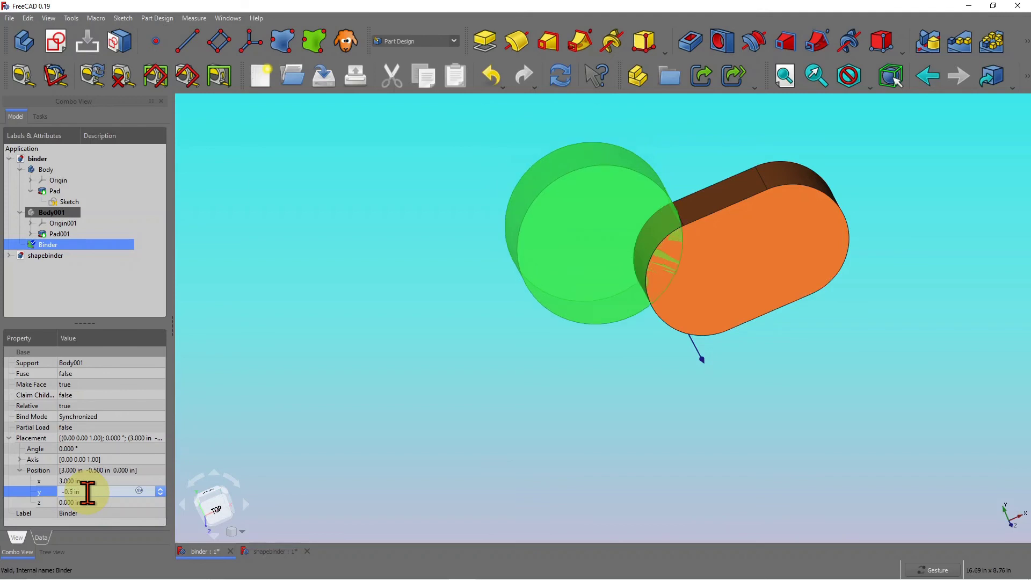
key("BackSpace")
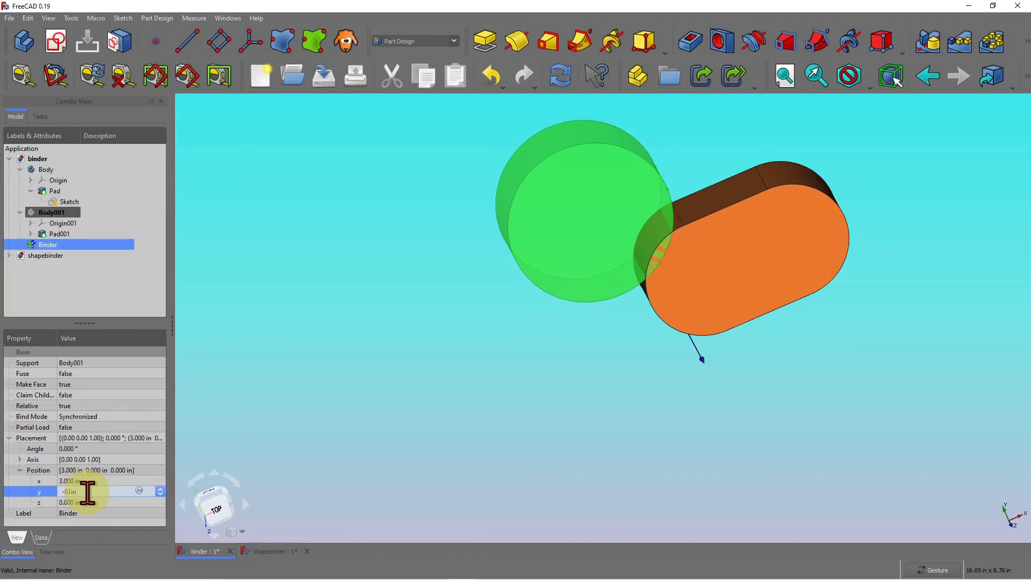
type("1")
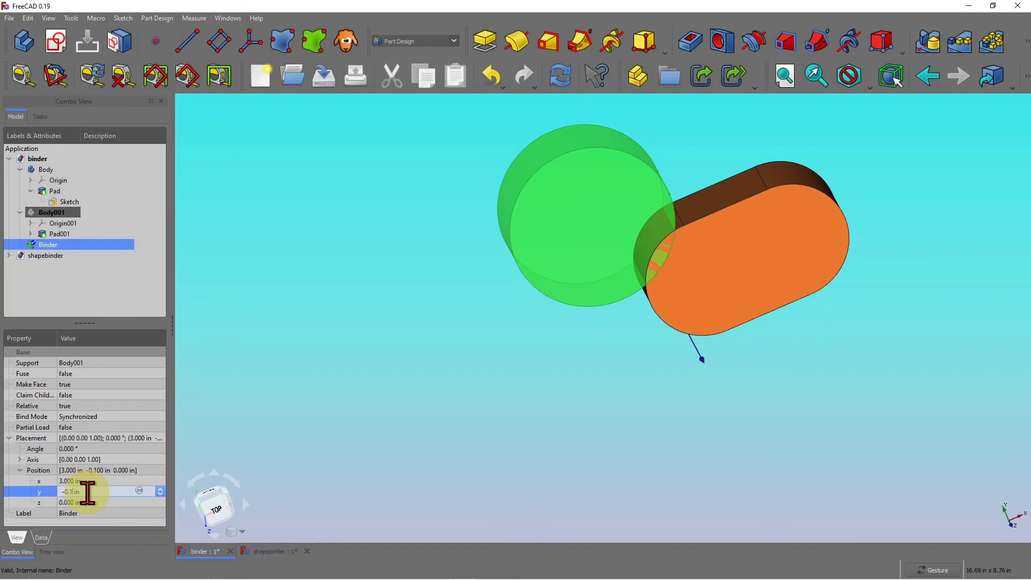
key("BackSpace")
key("BackSpace")
key("BackSpace")
type("1")
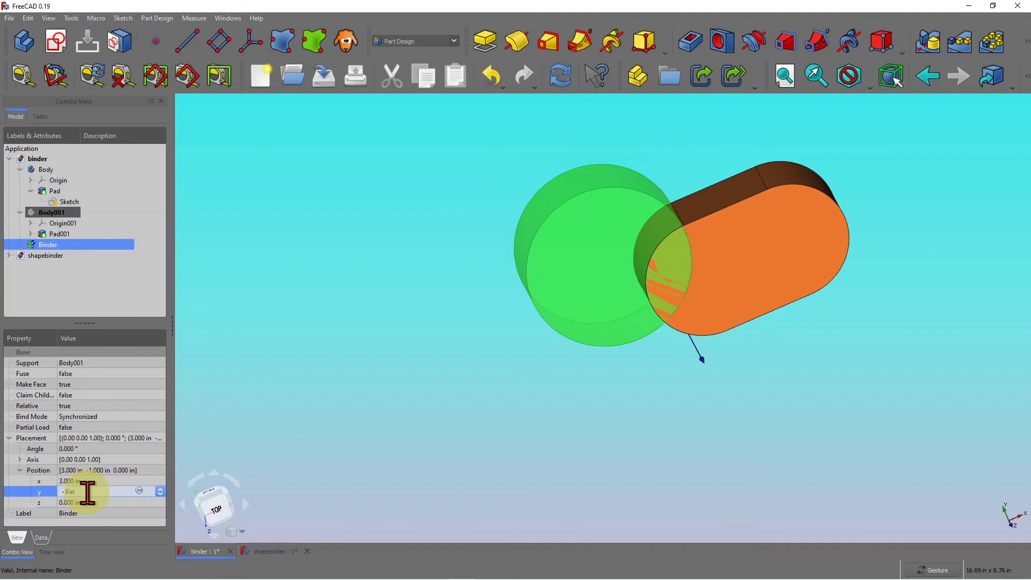
left_click_drag(409, 448, 368, 442)
left_click(74, 492)
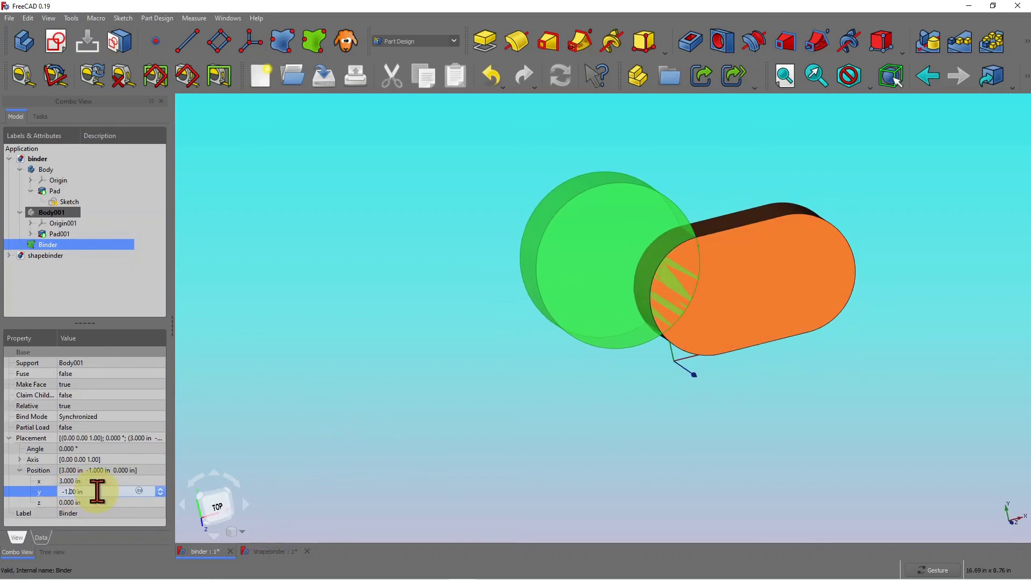
type("5")
key("Return")
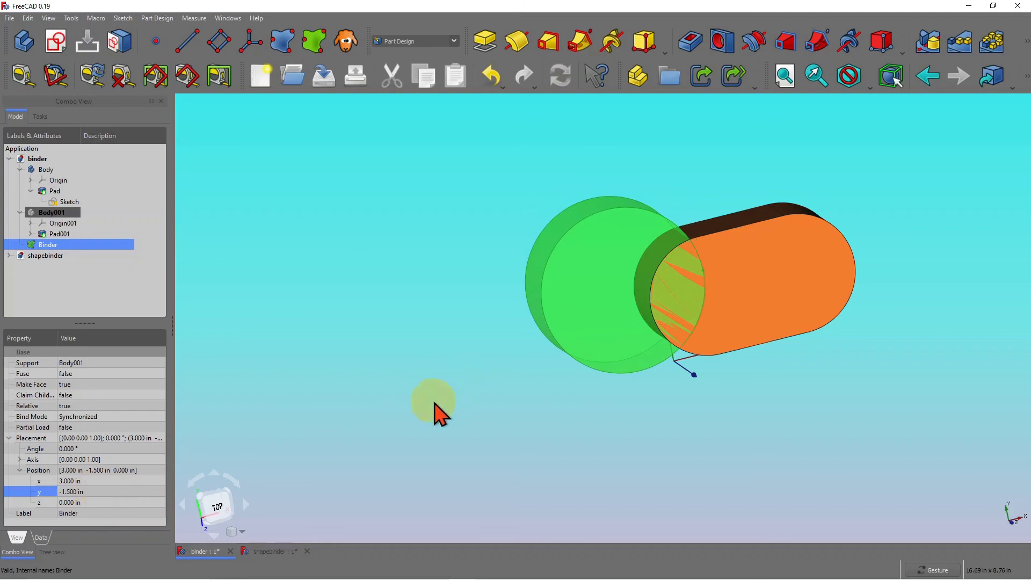
In the Part workbench, run a Boolean Difference with Body as the first shape and Binder as the second shape.
mouse_move(575, 460)
left_mouse_down()
mouse_move(507, 428)
mouse_move(536, 451)
mouse_move(571, 446)
left_mouse_up()
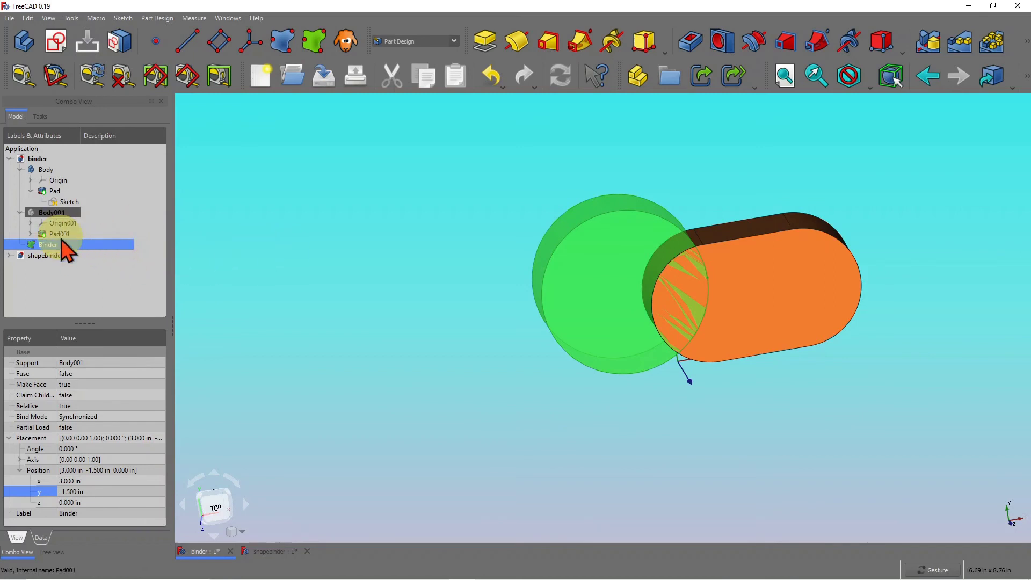
left_click(454, 41)
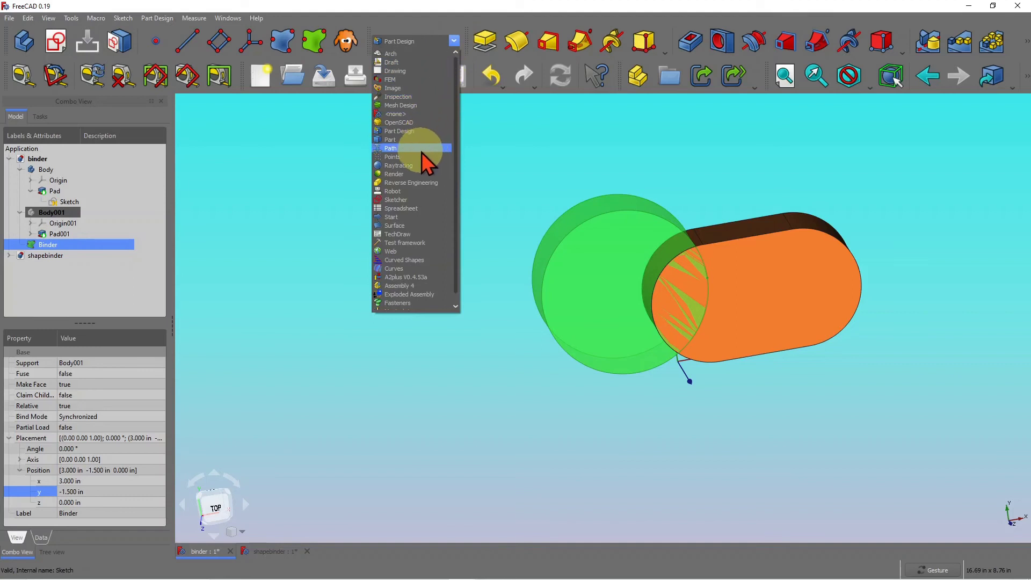
left_click(401, 140)
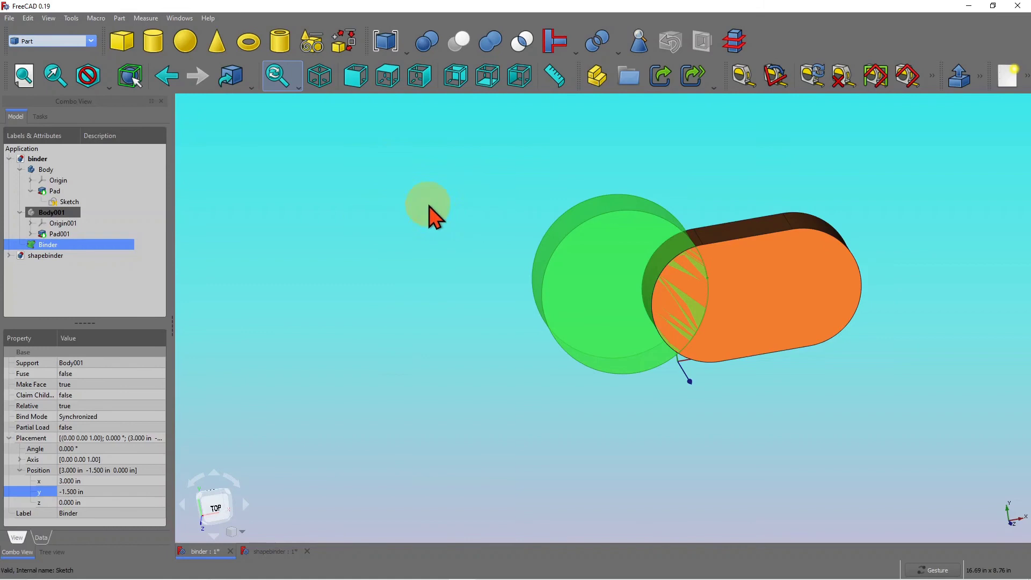
left_click_drag(428, 215, 419, 199)
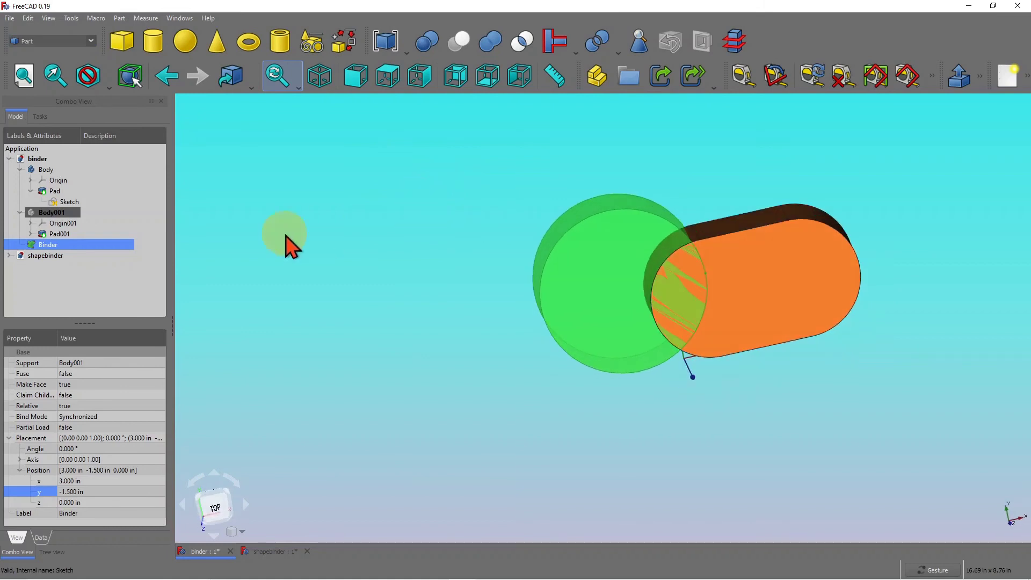
left_click(426, 46)
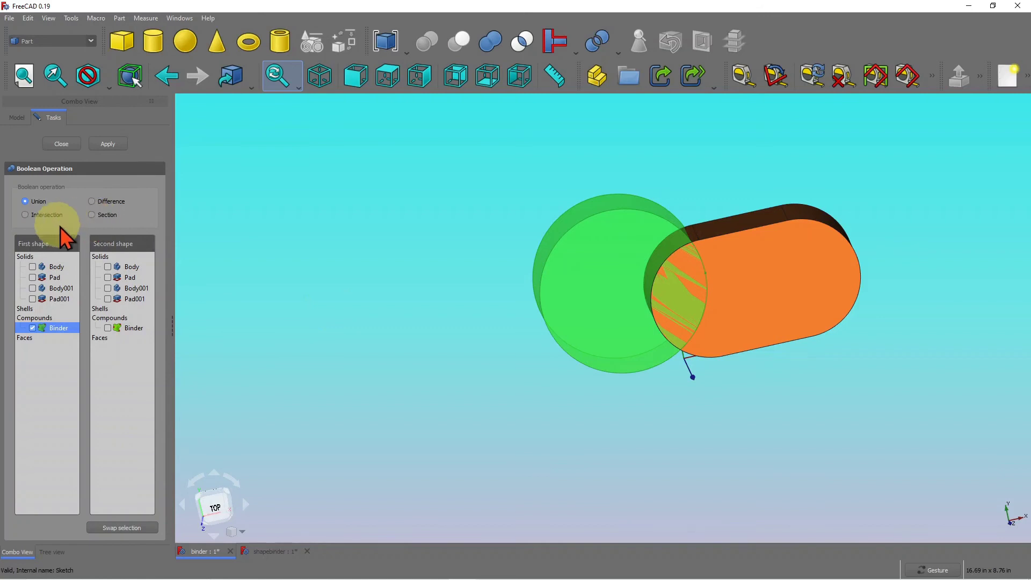
left_click(33, 266)
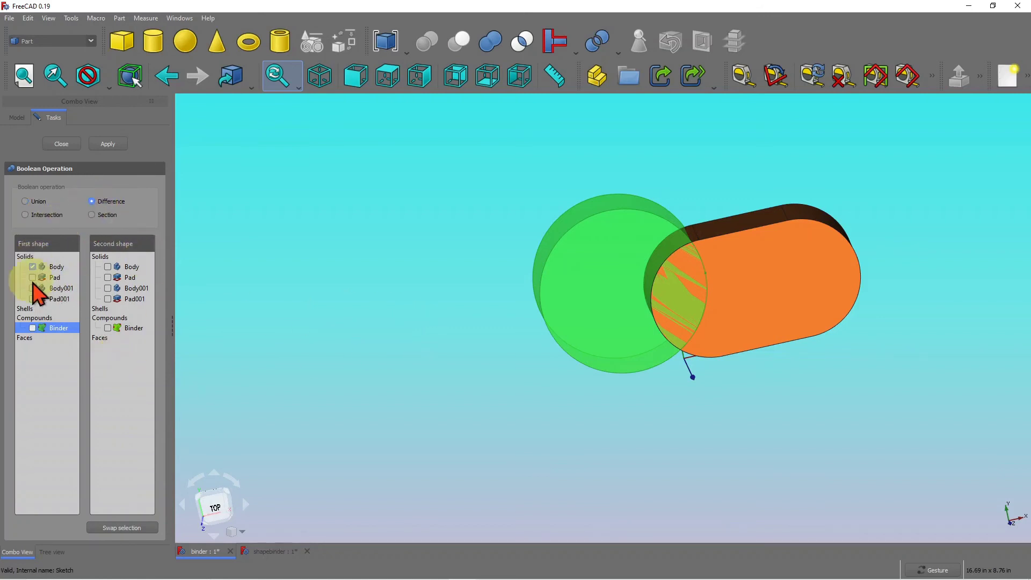
left_click(108, 328)
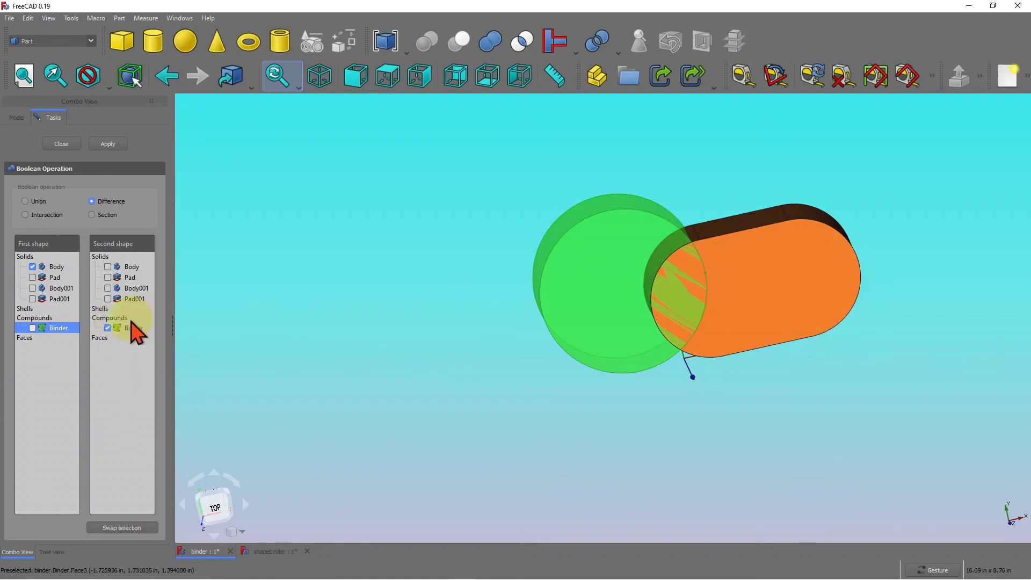
left_click(109, 149)
left_click_drag(706, 363, 751, 352)
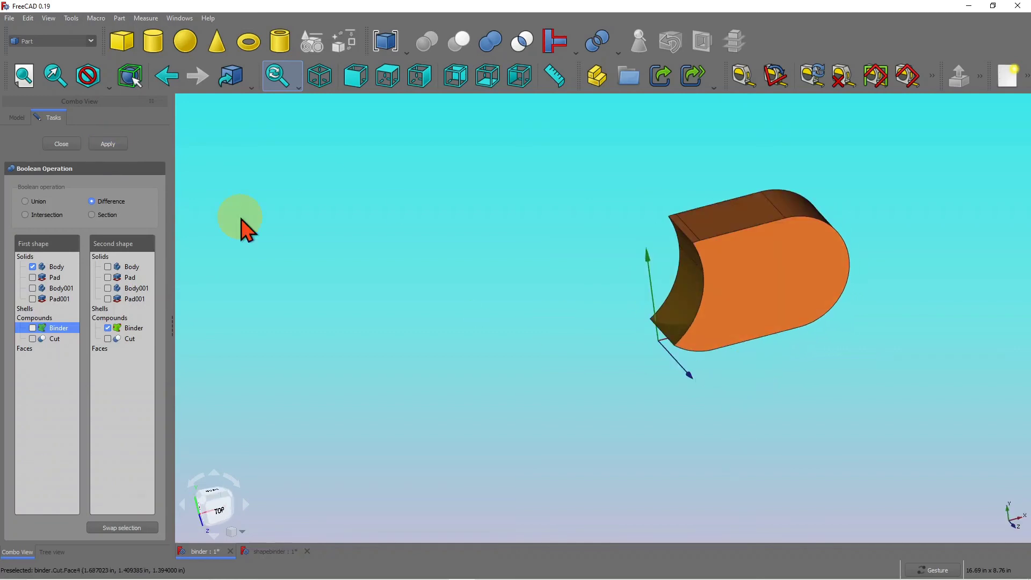
left_click(60, 144)
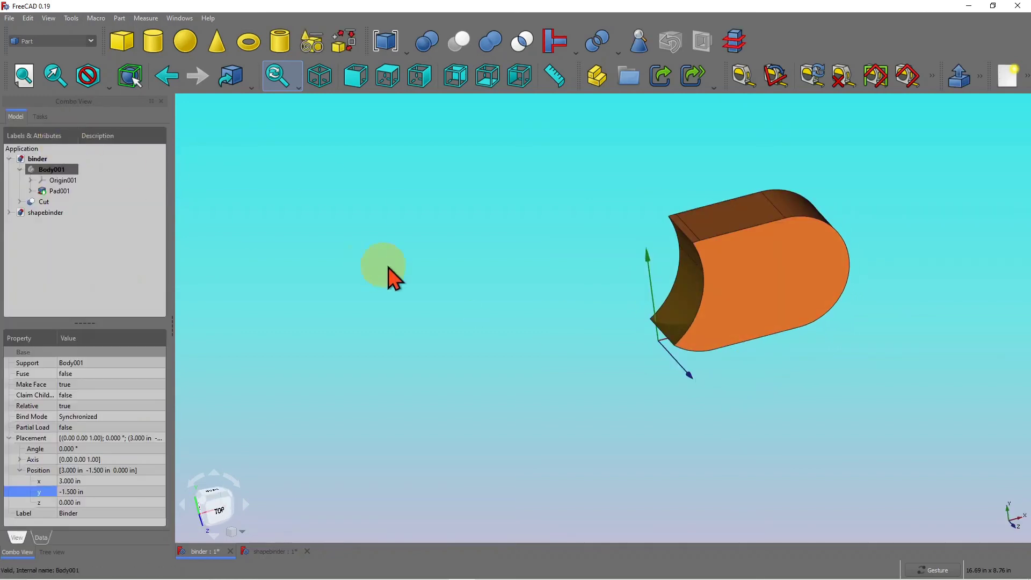
Expand the Cut in the model tree and show Body001 again to compare the original cylinder with the cut slot.
left_click_drag(387, 276, 679, 276)
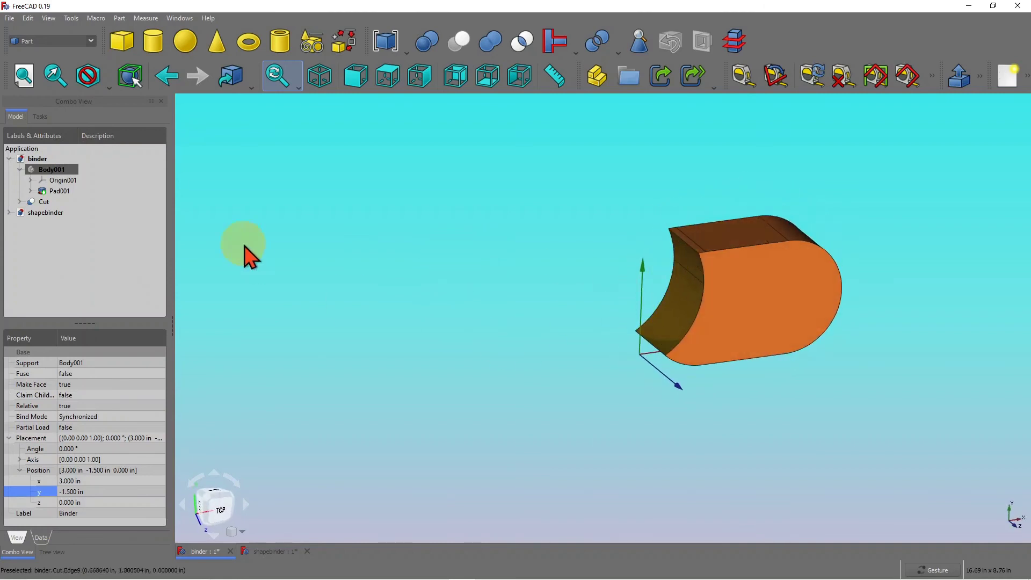
left_click(20, 201)
left_click(122, 222)
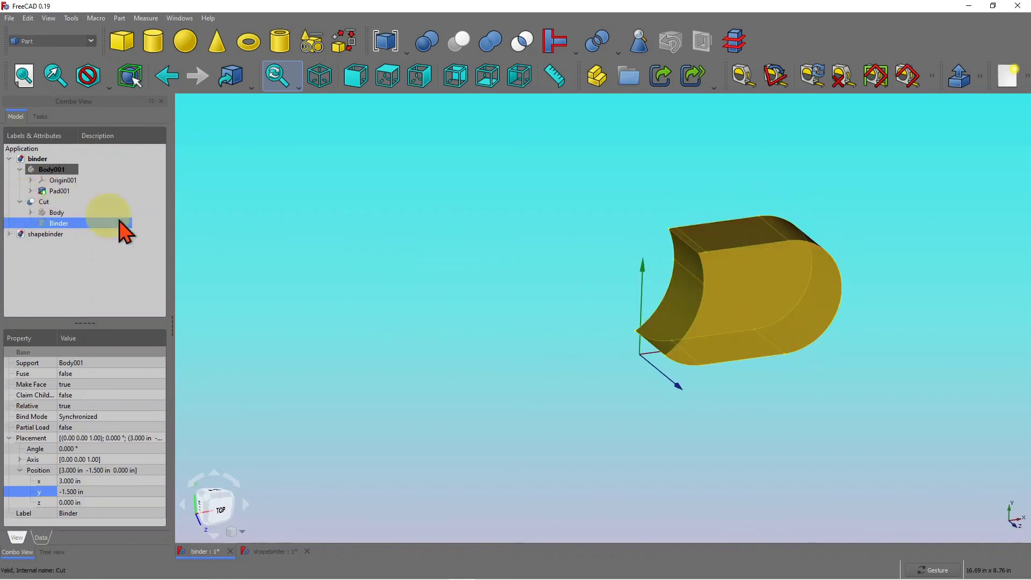
left_click(63, 171)
key("space")
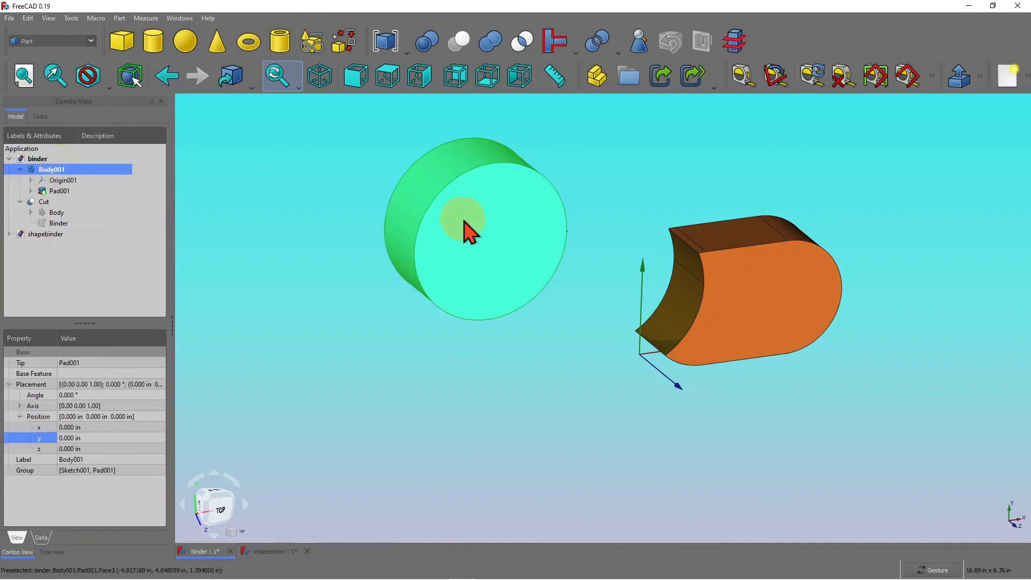
left_click_drag(429, 245, 601, 370)
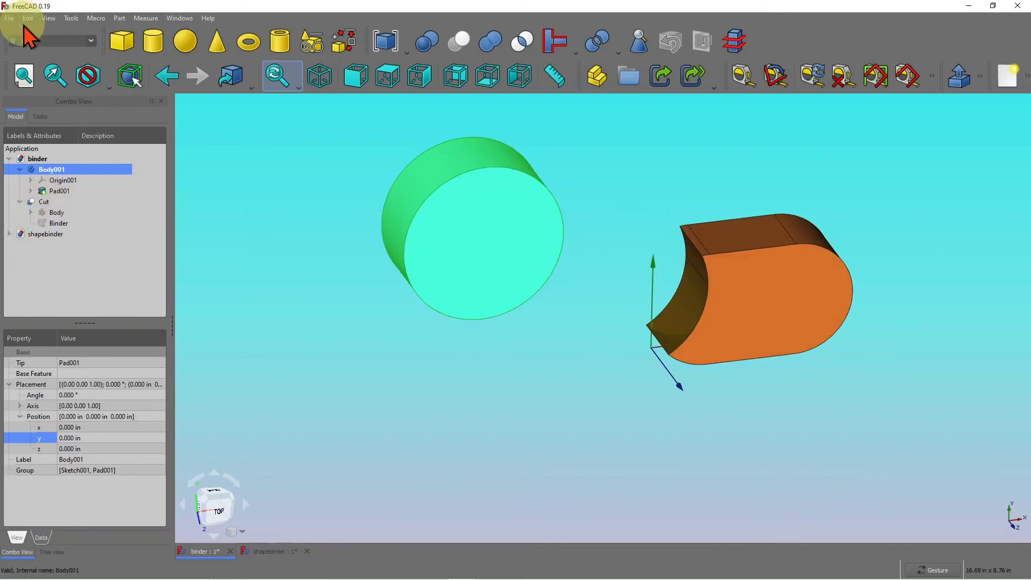
Switch back to the Part Design workbench and create a new body in the binder document.
left_click(93, 40)
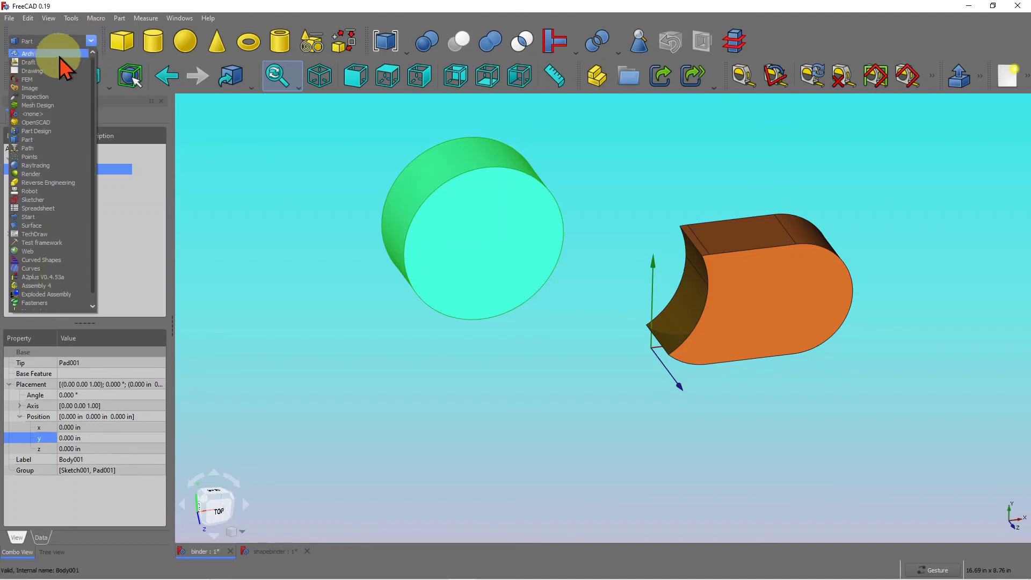
left_click(43, 43)
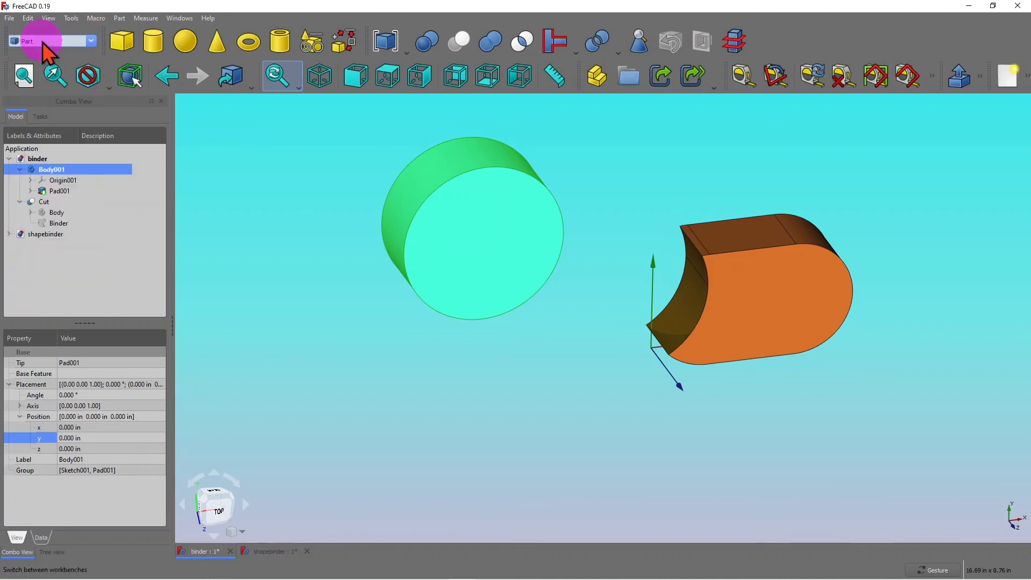
left_click(88, 40)
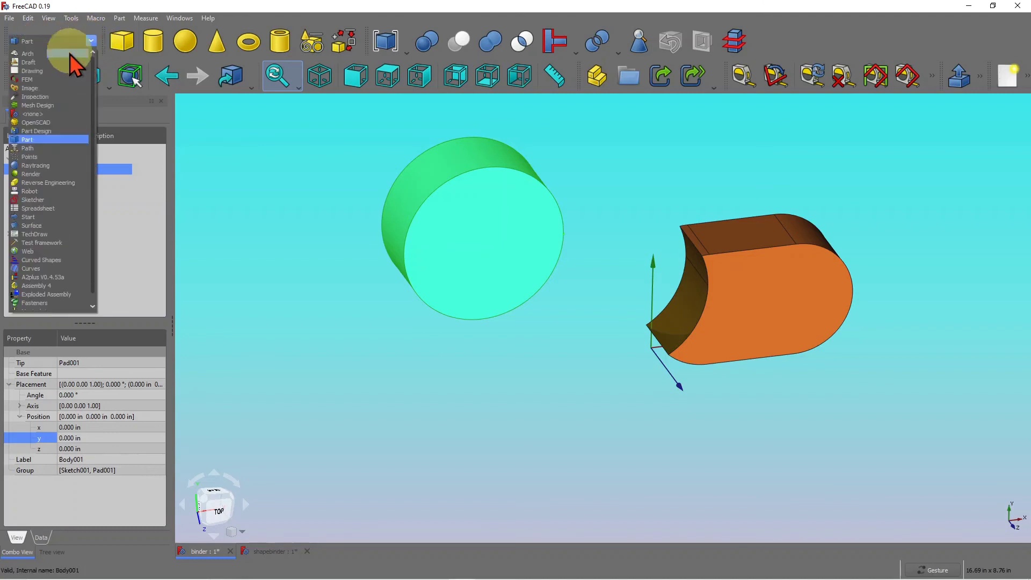
left_click(46, 131)
left_click(15, 116)
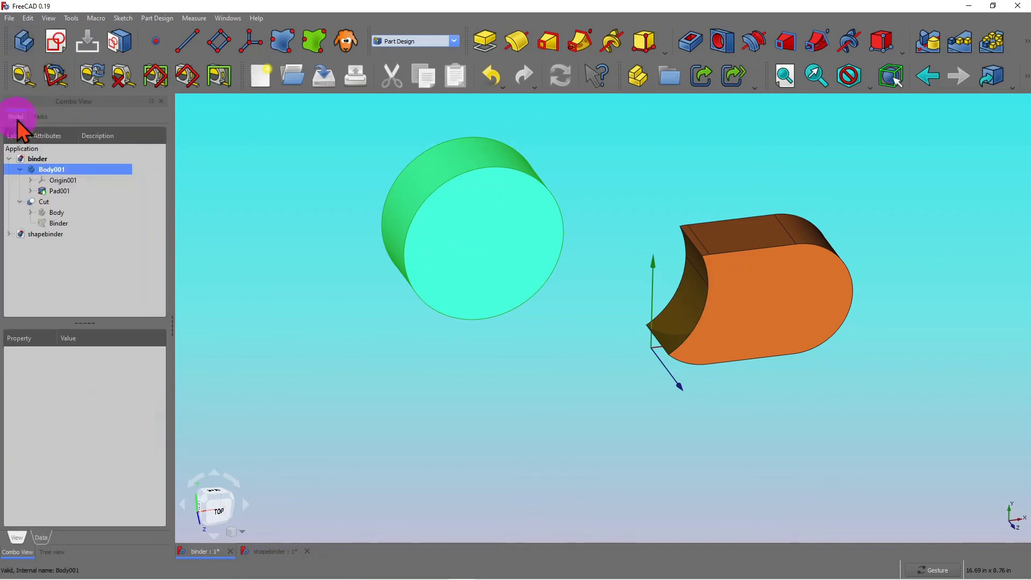
left_click(25, 47)
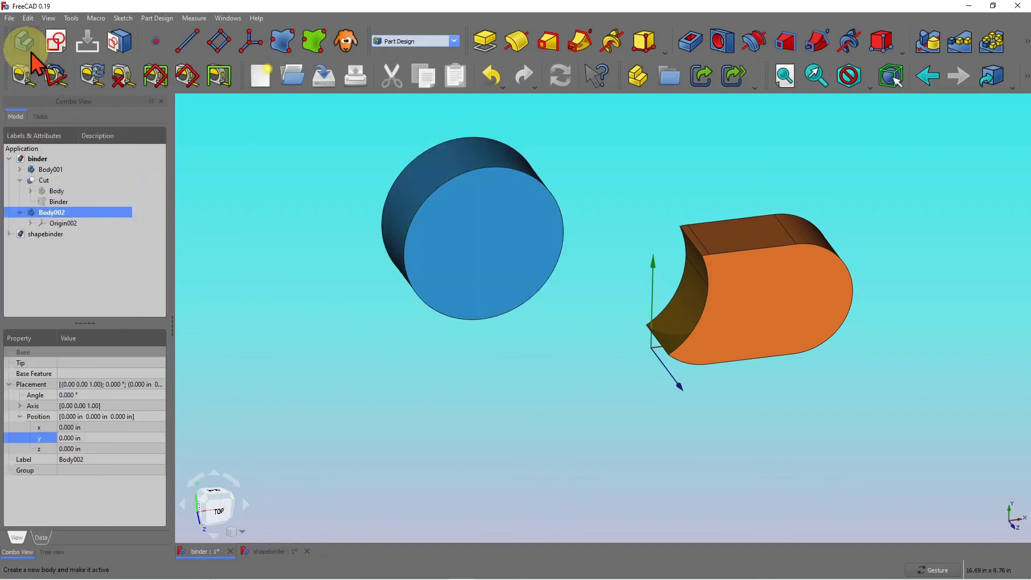
Move the Cut into Body002 in the model tree so it serves as the body's base feature.
left_click(9, 233)
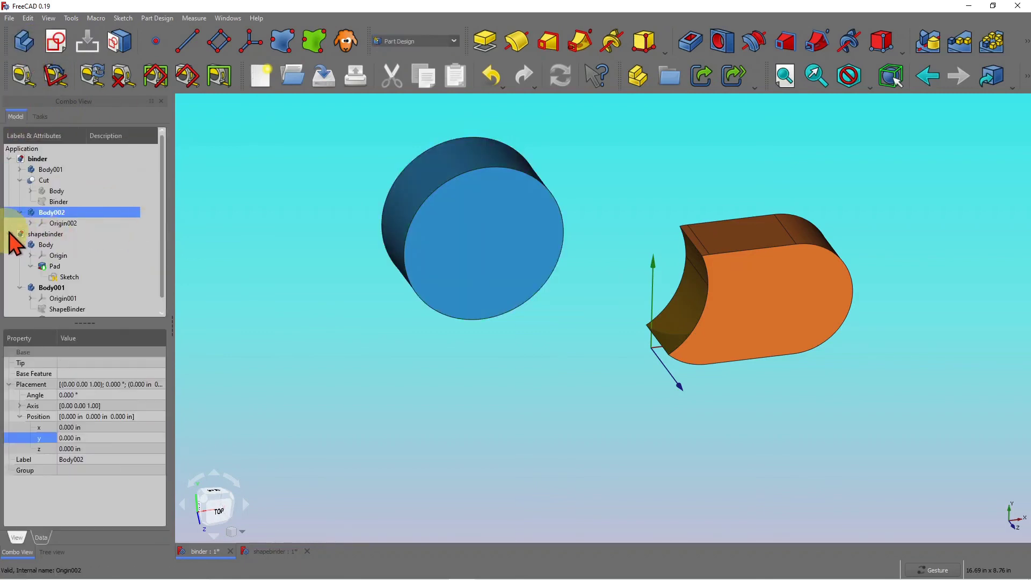
left_click(43, 180)
left_click_drag(42, 179, 51, 213)
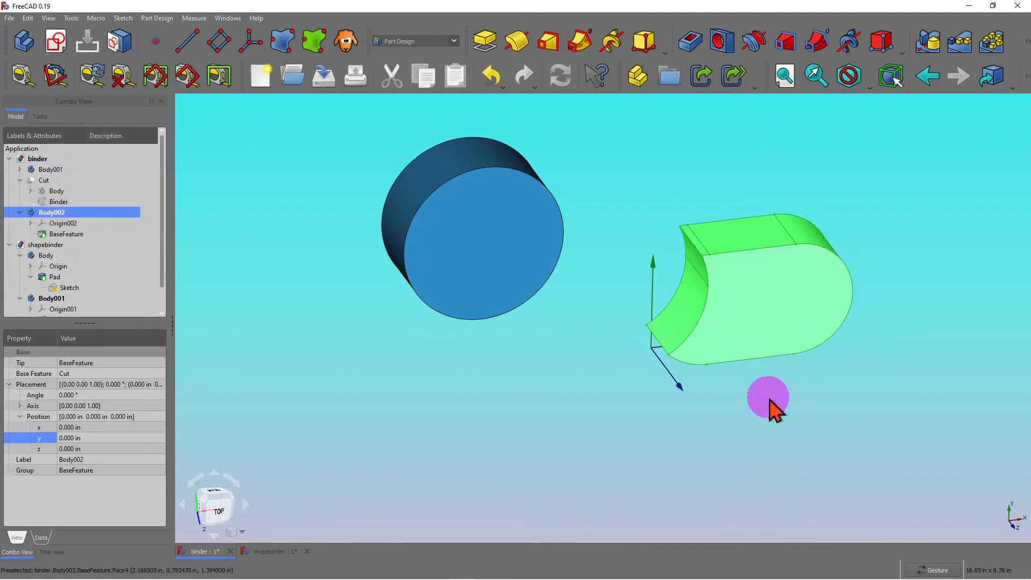
left_click_drag(771, 408, 795, 432)
scroll(618, 370, "down", 3)
left_click_drag(618, 370, 710, 386)
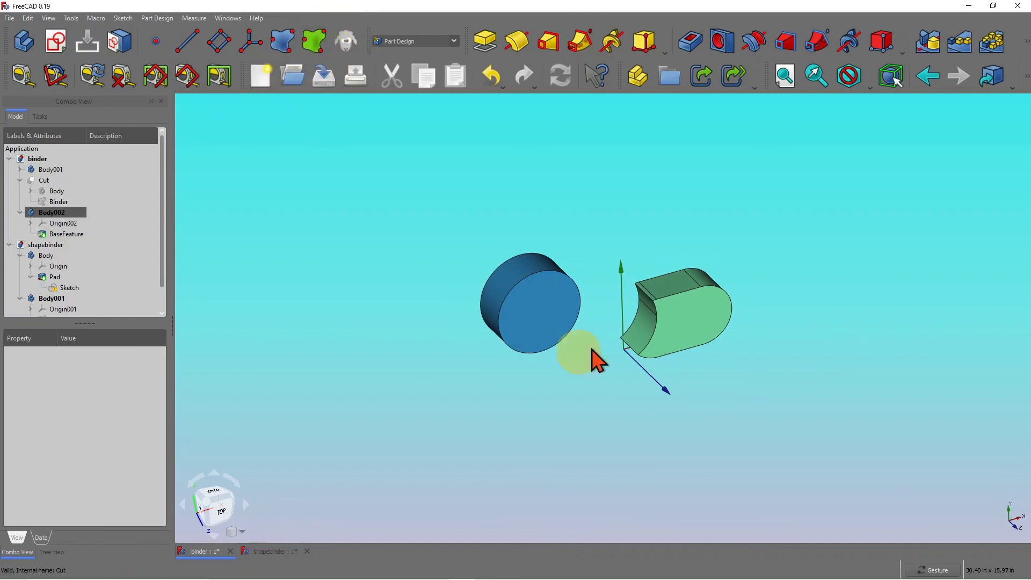
Create a sub-shape binder from the cylinder's front face in Body002 and set its Z position to 1 in.
left_click(547, 325)
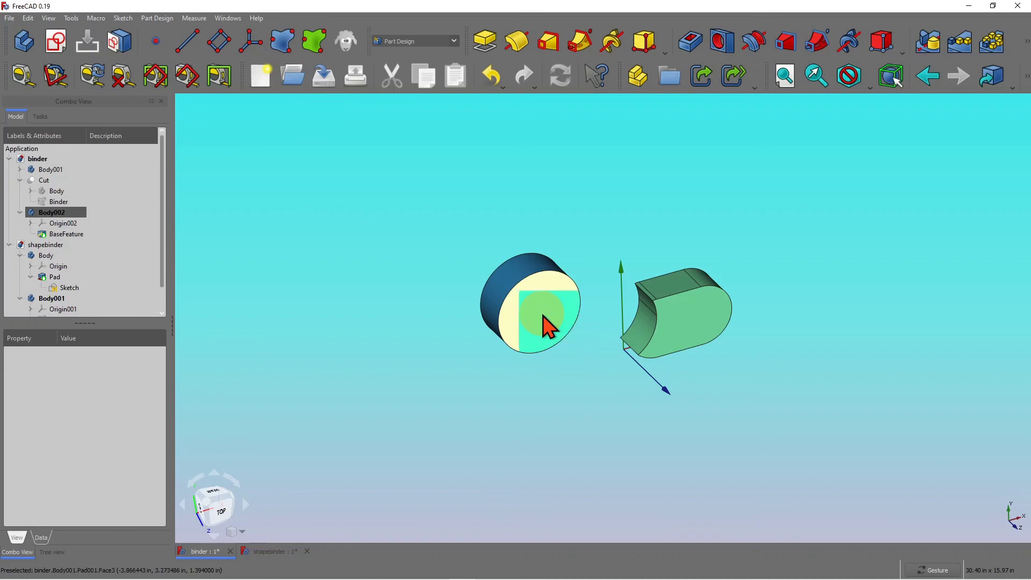
left_click(321, 51)
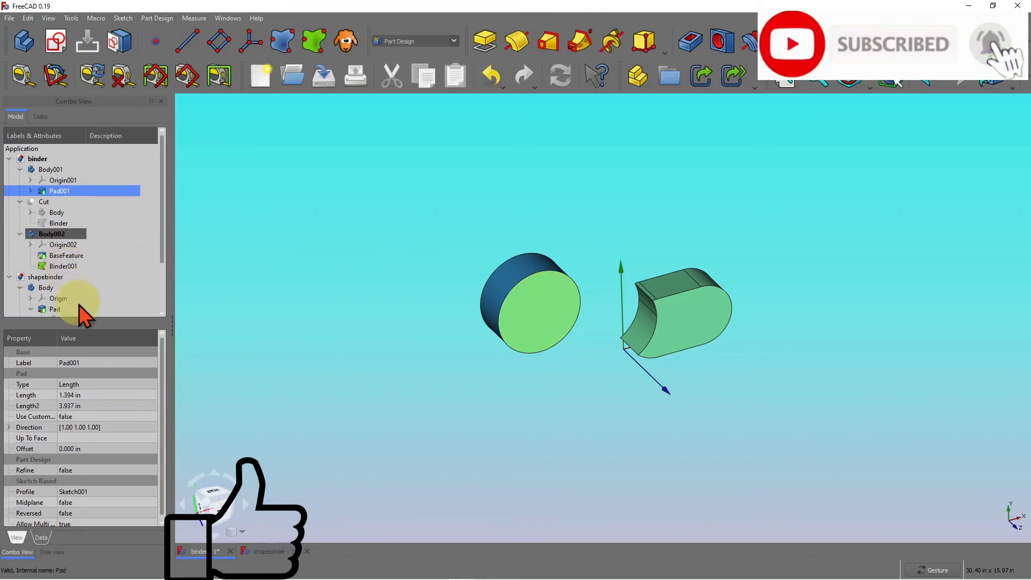
left_click(68, 267)
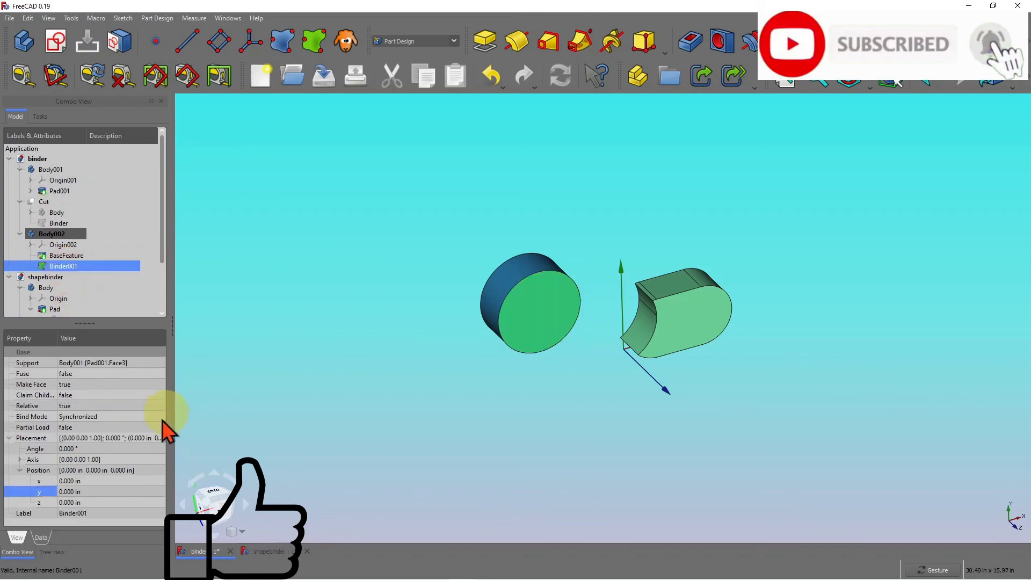
left_click(79, 491)
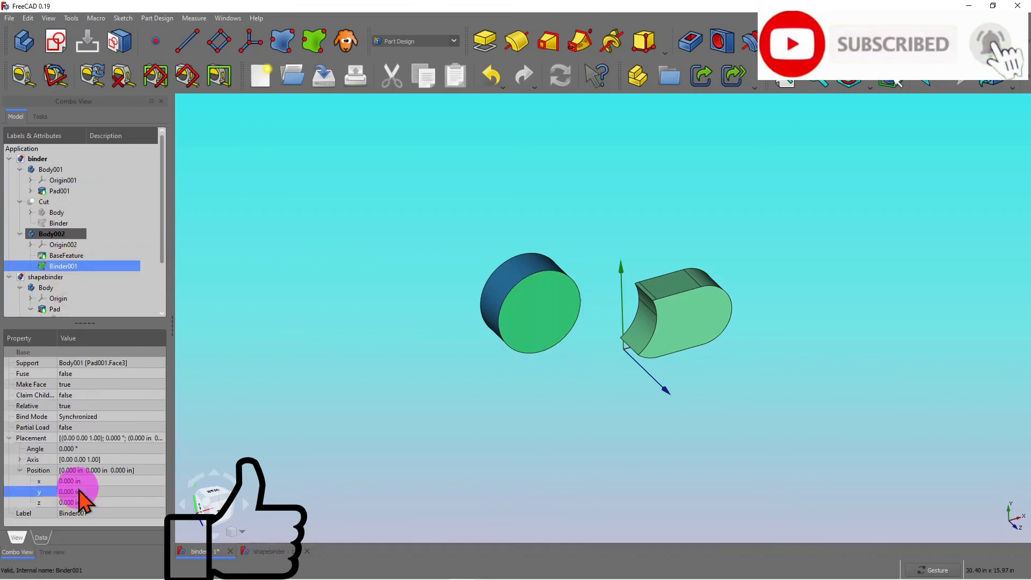
left_click(86, 502)
type("1")
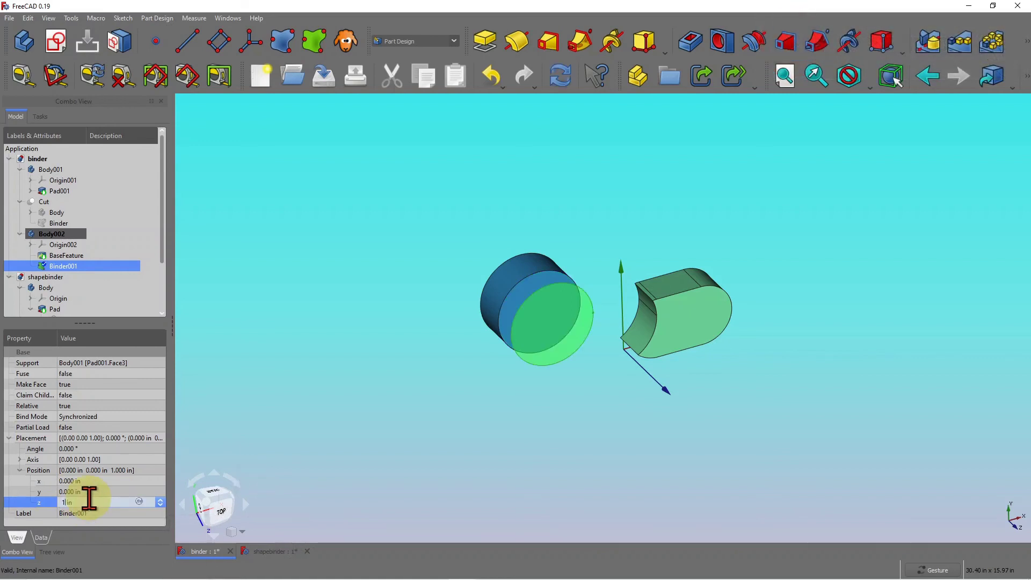
left_click_drag(687, 359, 596, 388)
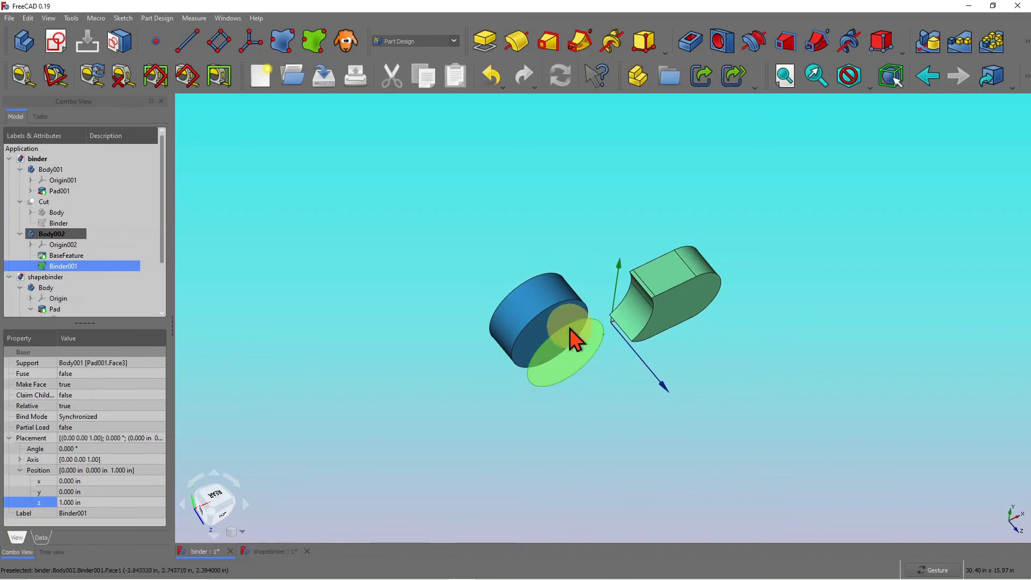
In the shapebinder document, create a shape binder in Body001 from the flat upper side face of the blue slot pad.
left_click(279, 552)
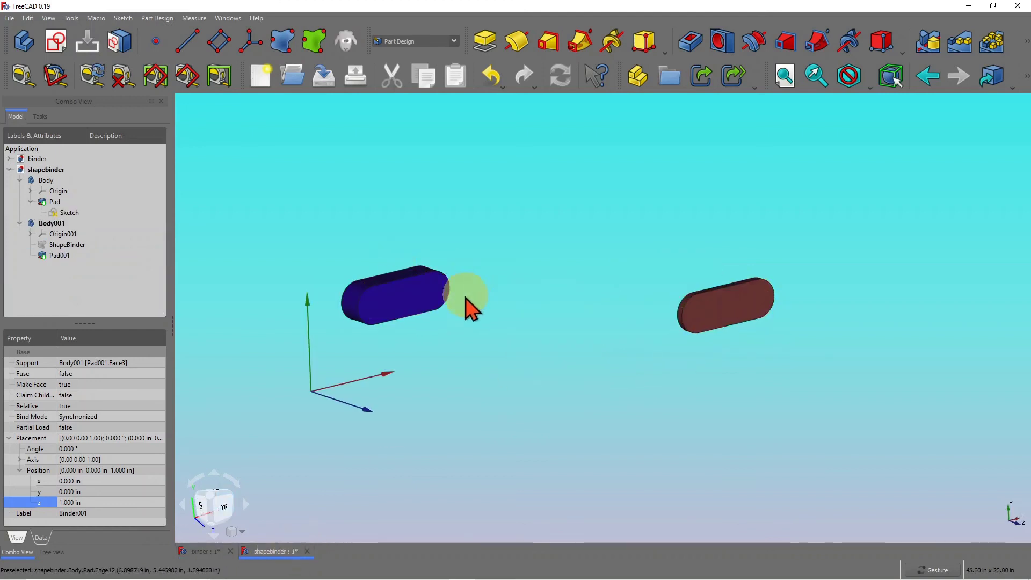
left_click_drag(513, 325, 630, 316)
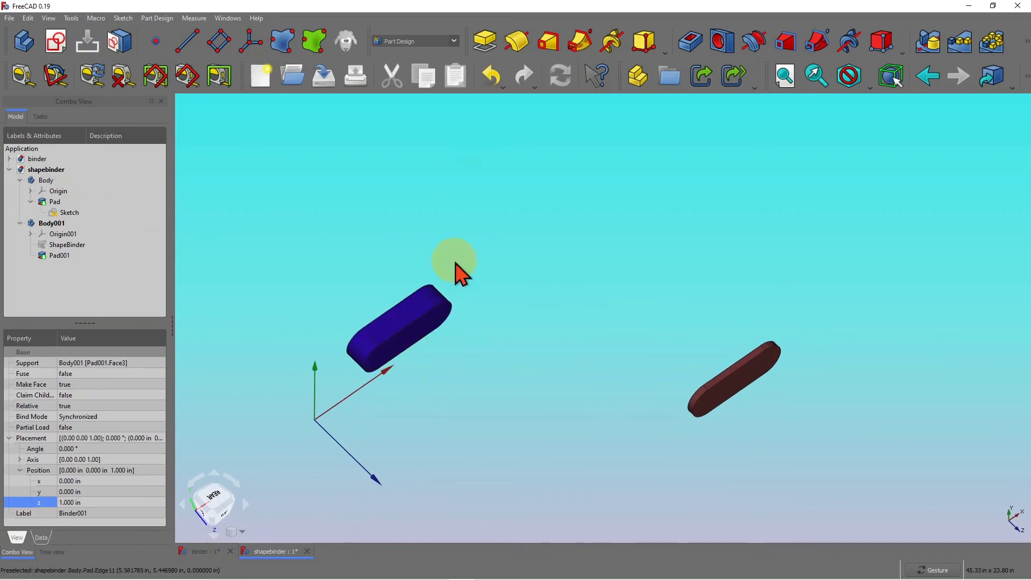
left_click(404, 317)
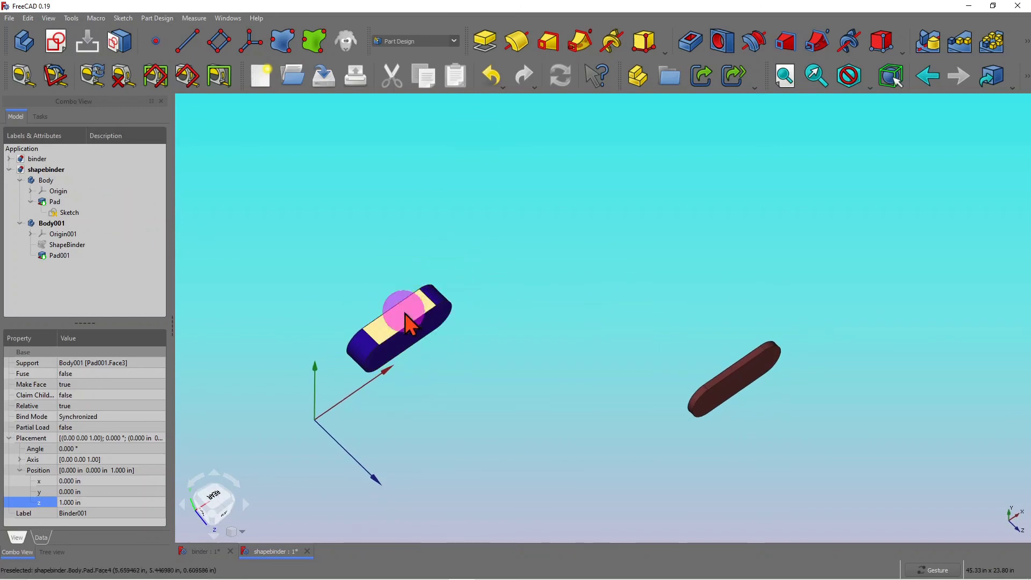
left_click(282, 44)
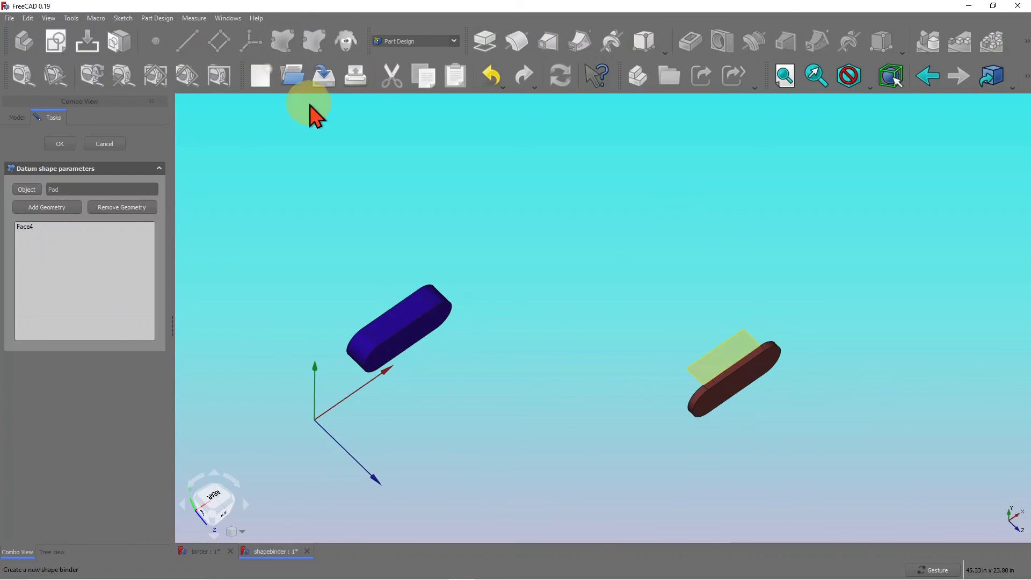
left_click(60, 144)
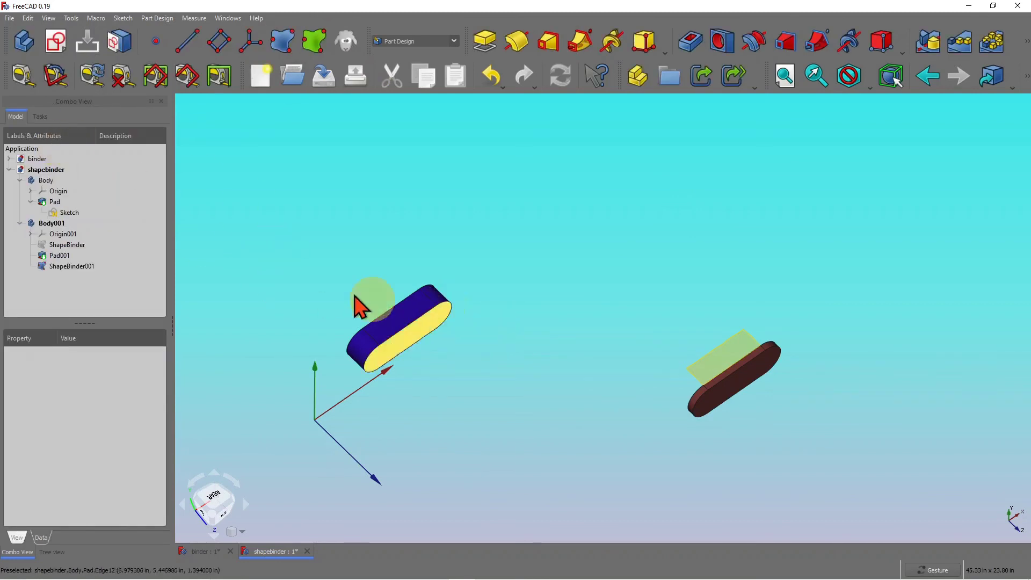
left_click_drag(537, 305, 534, 297)
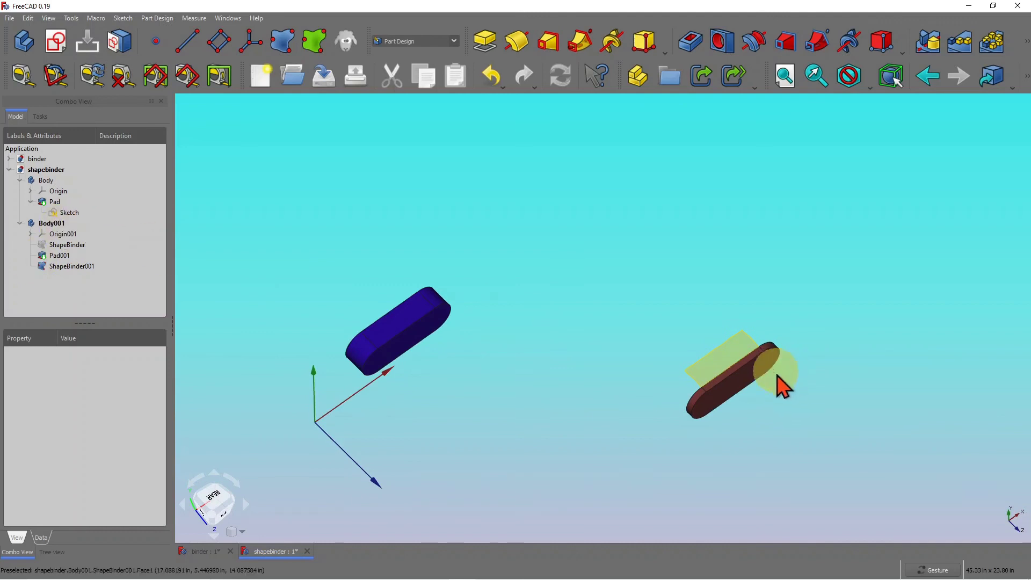
left_click_drag(778, 385, 721, 328)
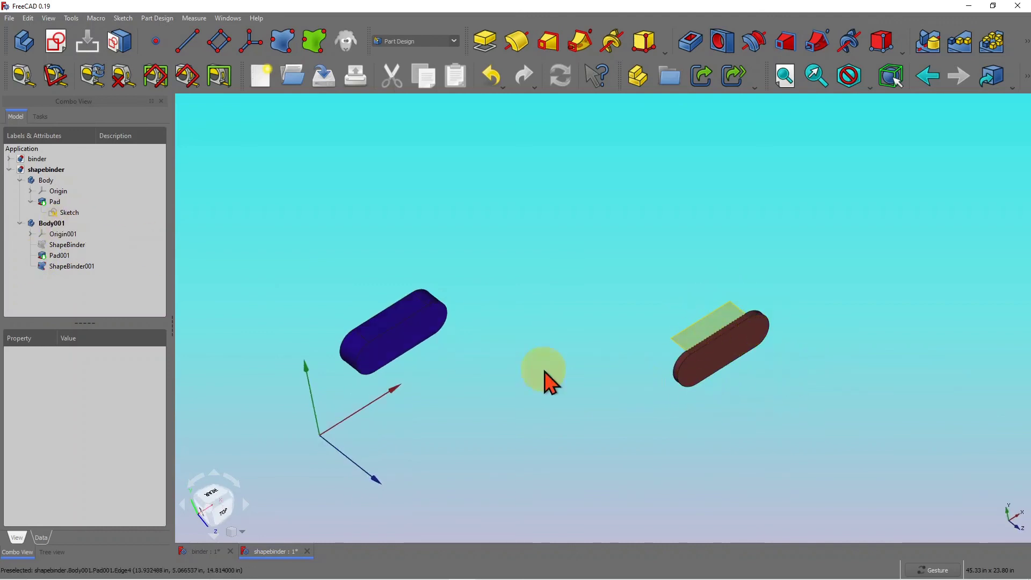
Try creating a sketch on the side-face shape binder, and delete that sketch.
left_click(695, 329)
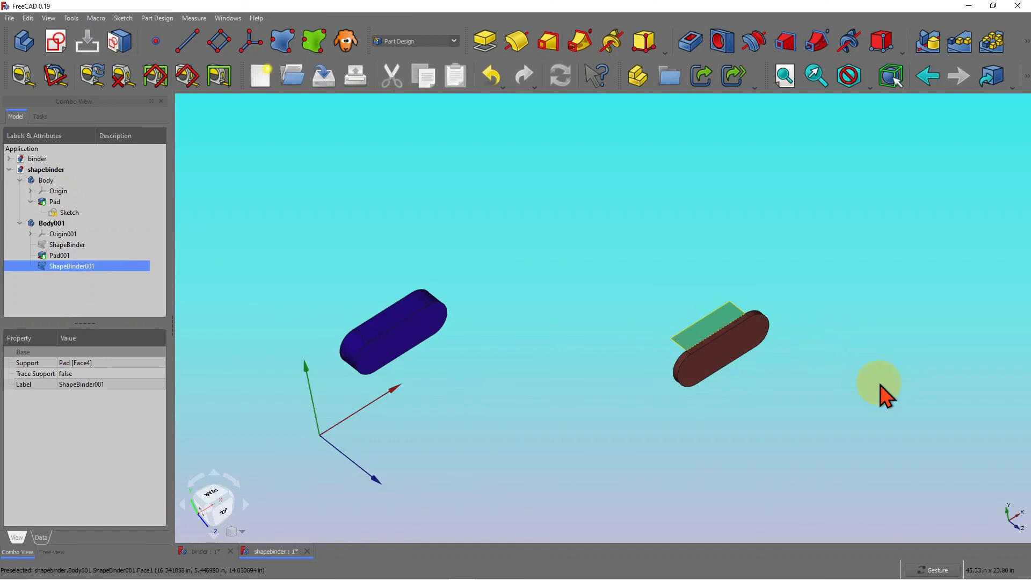
left_click(59, 46)
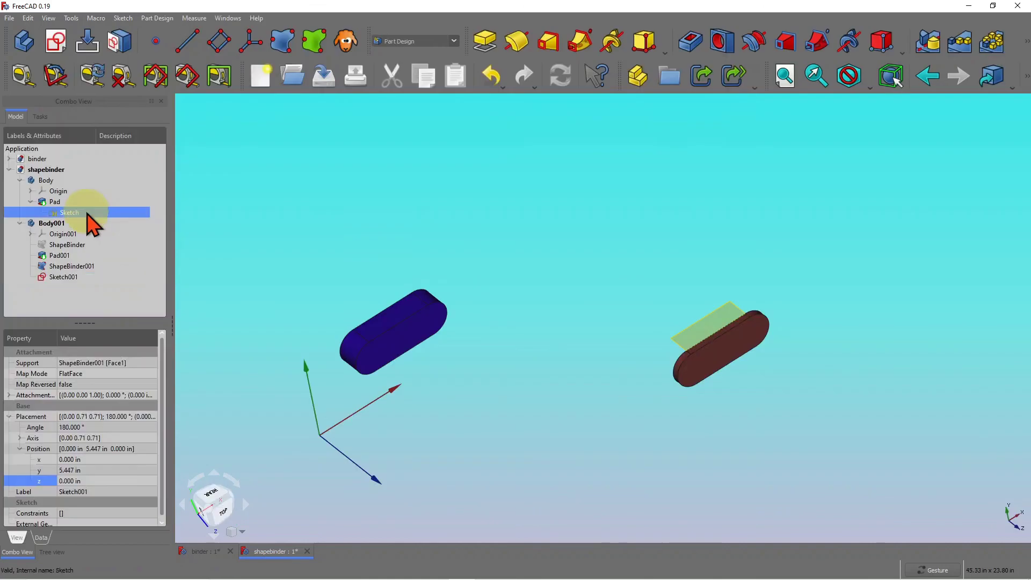
left_click(68, 276)
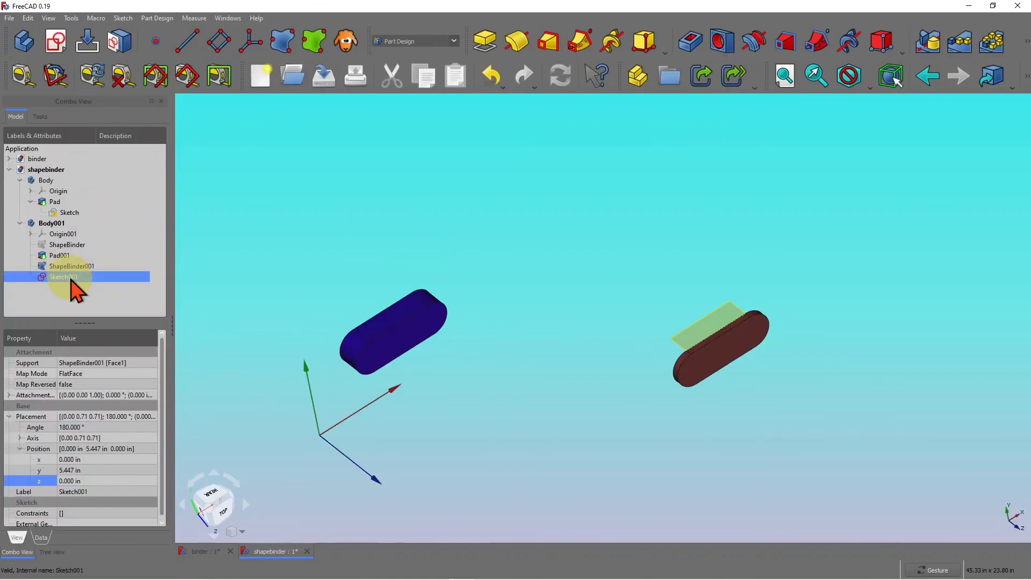
key("Delete")
Create another empty sketch on ShapeBinder001's face and close it.
scroll(645, 324, "up", 3)
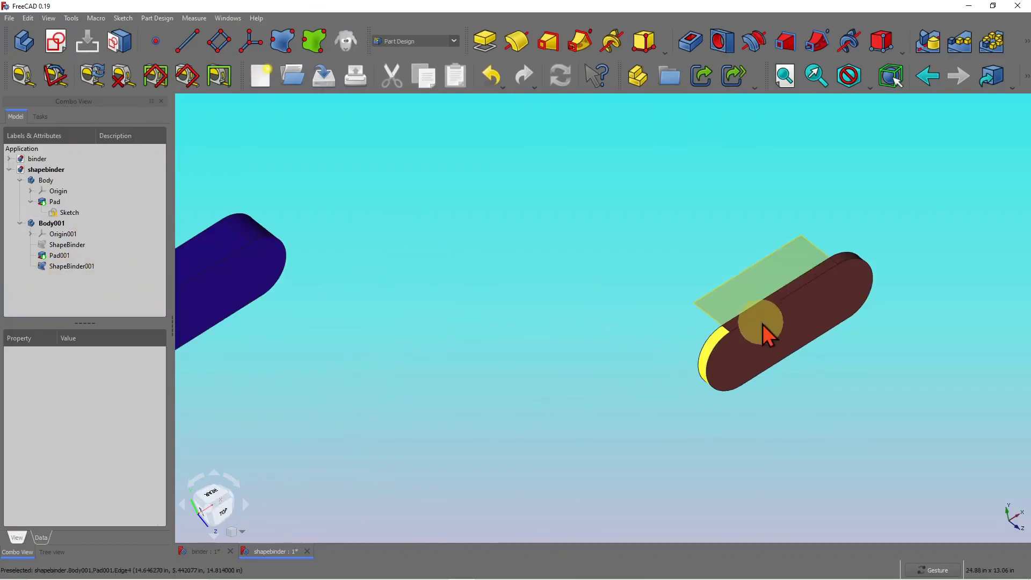
left_click(713, 308)
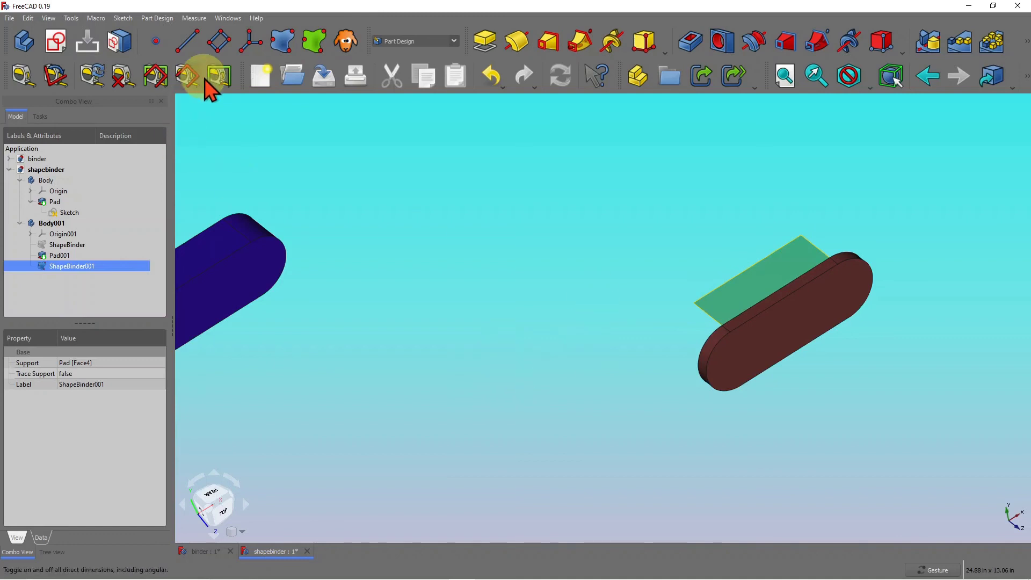
left_click(58, 48)
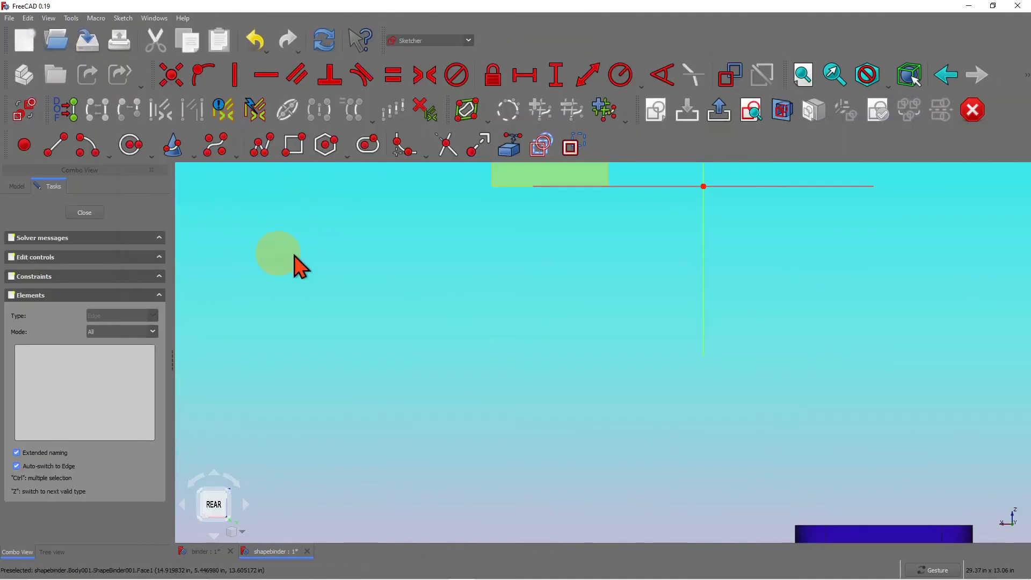
left_click(88, 214)
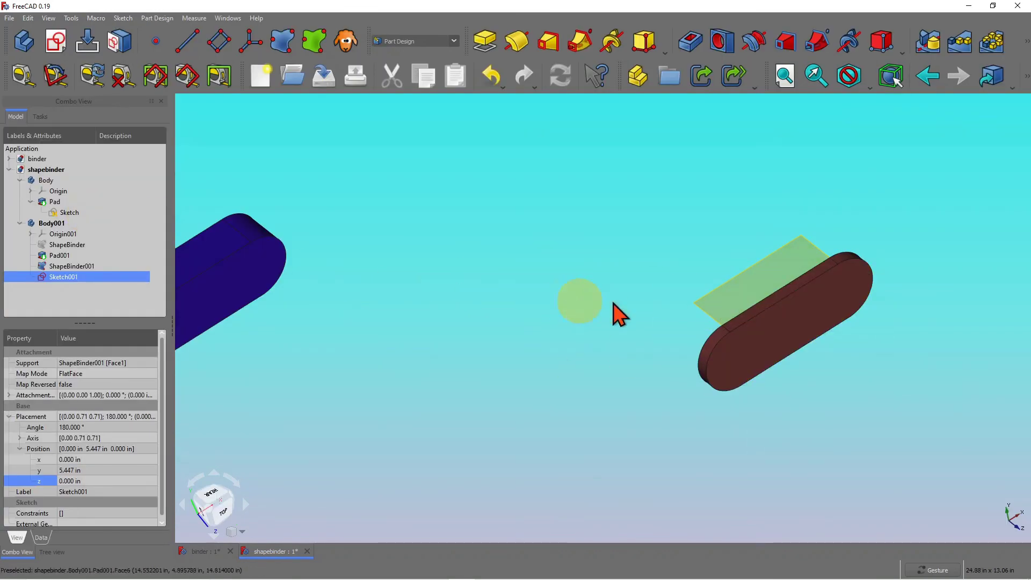
Delete Pad001 from Body001 in the shapebinder document.
scroll(617, 311, "down", 4)
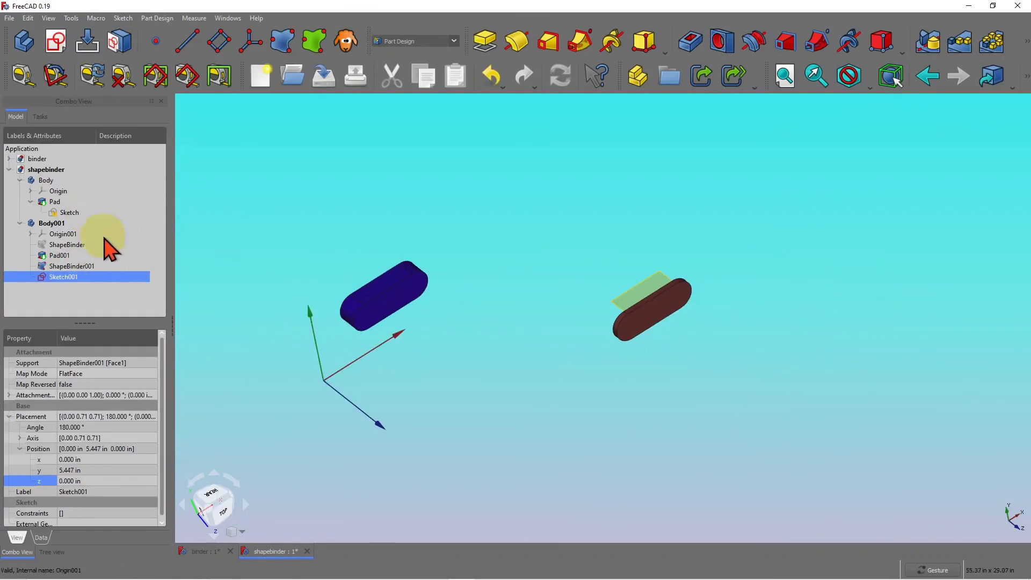
left_click(59, 255)
key("Delete")
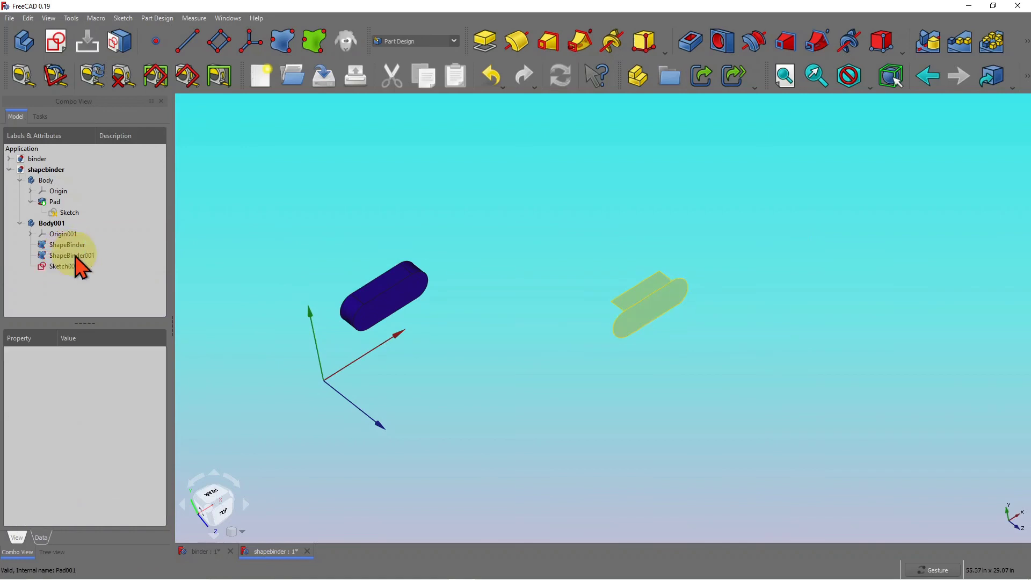
Delete ShapeBinder001 despite its dependent sketch, and delete the leftover Sketch001 as well.
left_click(441, 306)
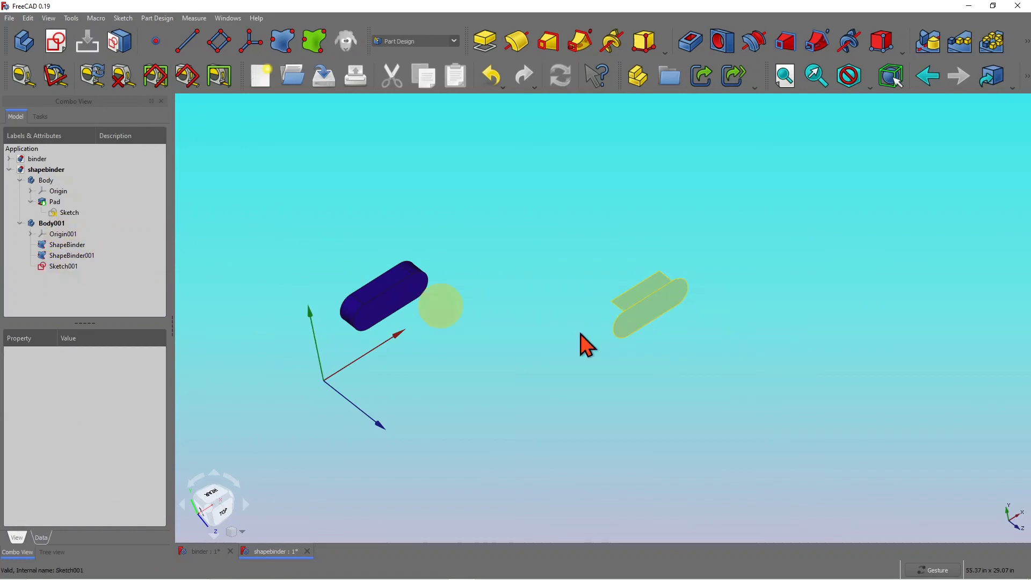
left_click(626, 294)
key("Delete")
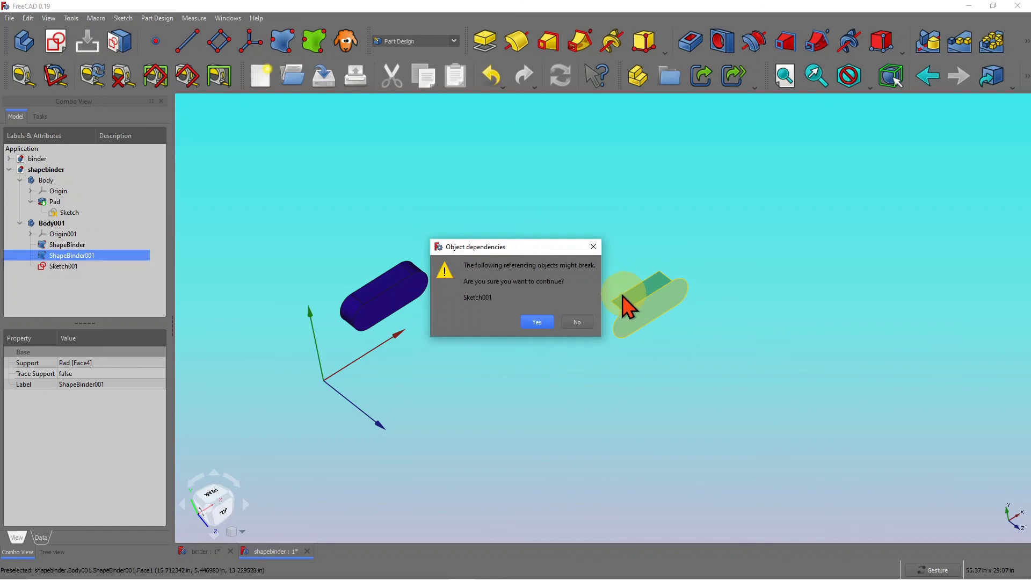
left_click(528, 324)
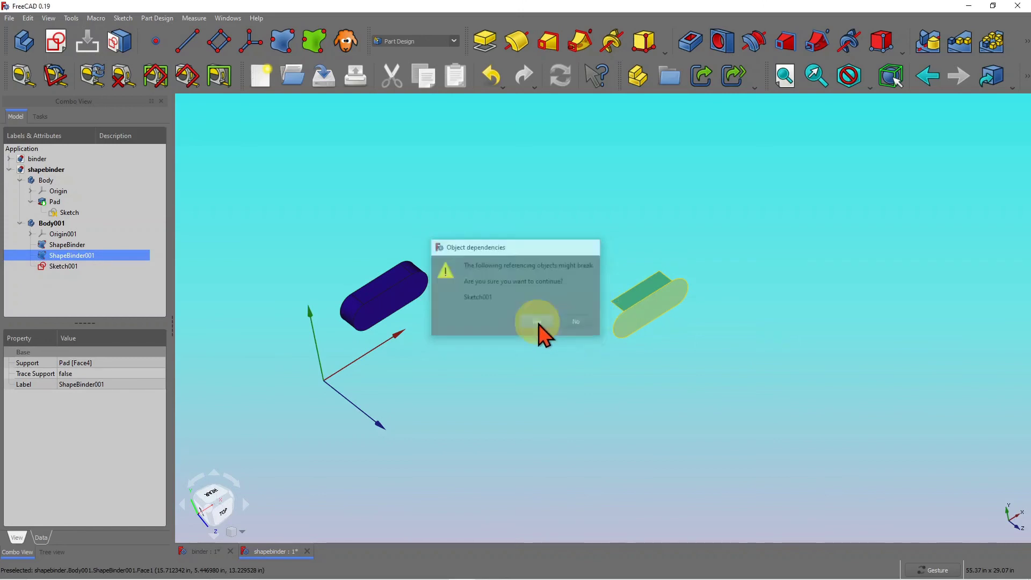
left_click_drag(681, 313, 626, 329)
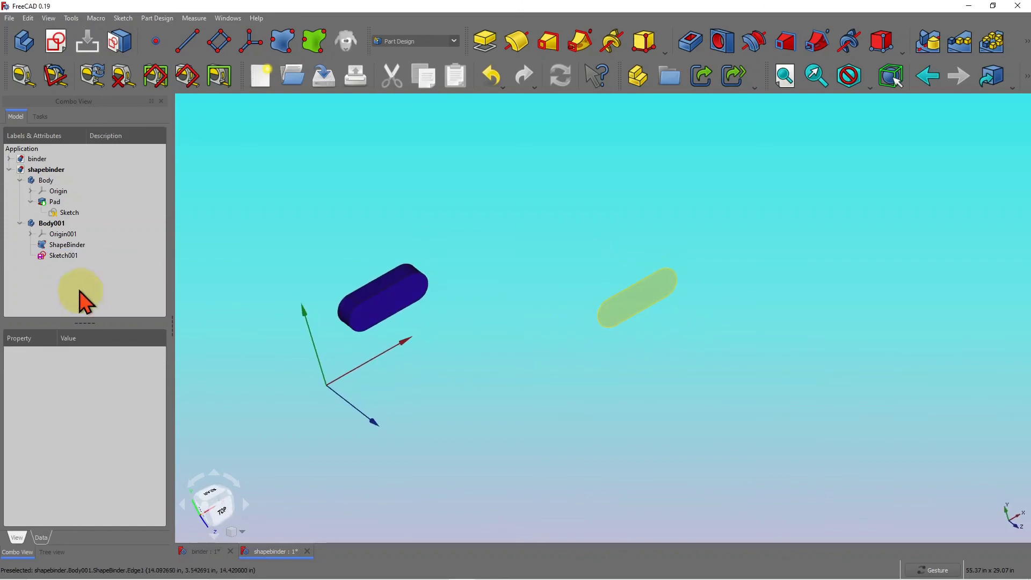
left_click(63, 255)
key("Delete")
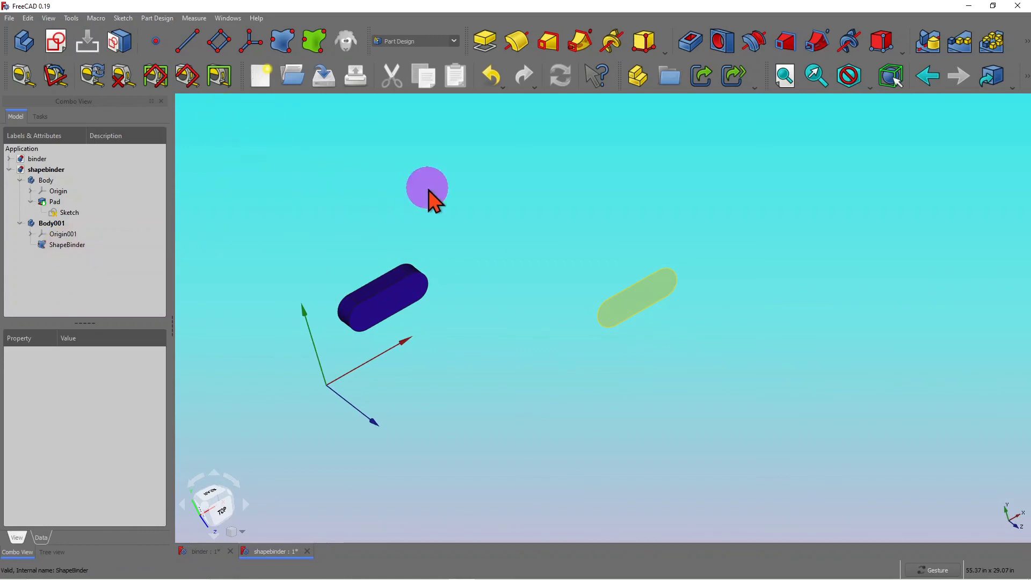
Create an empty sketch on the slot-shaped ShapeBinder feature, return to the binder document and close the sketch.
left_click_drag(428, 192, 412, 210)
left_click(58, 42)
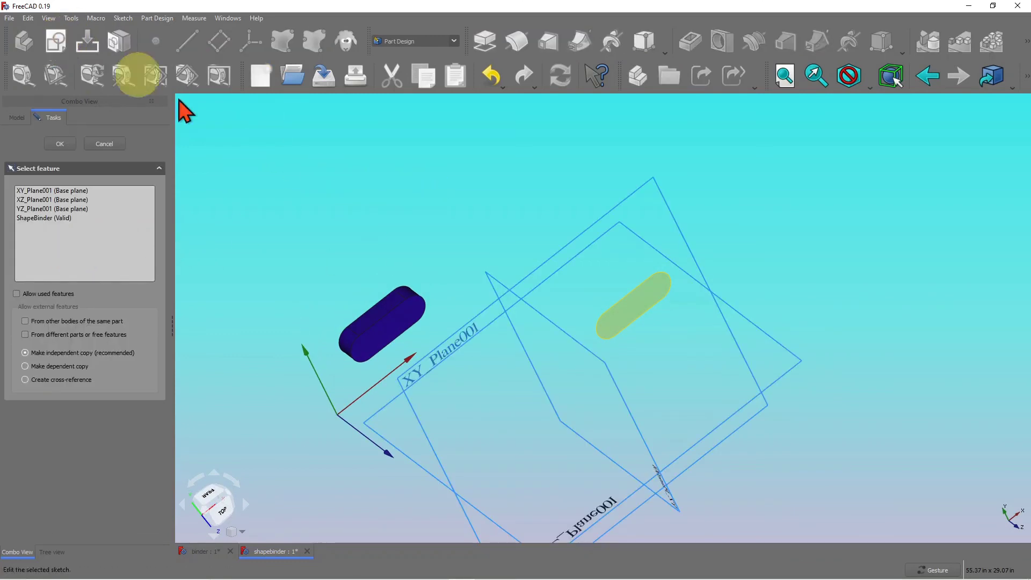
left_click(32, 217)
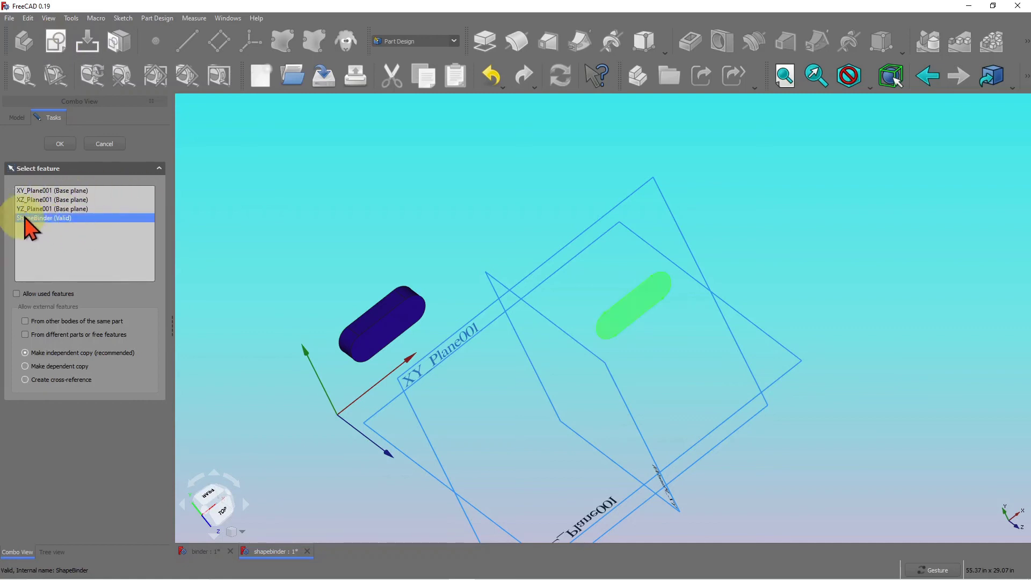
left_click(60, 143)
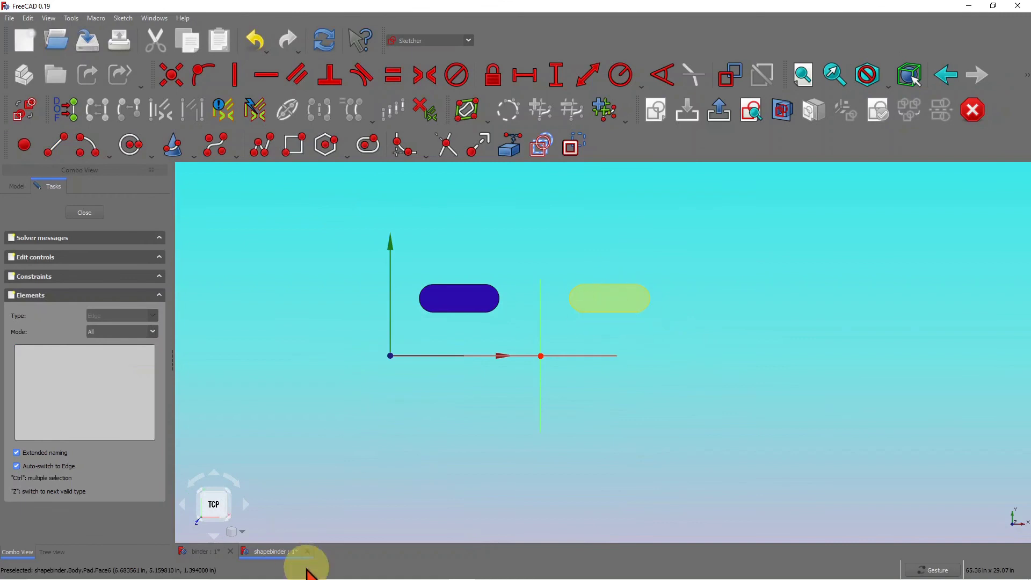
left_click(199, 551)
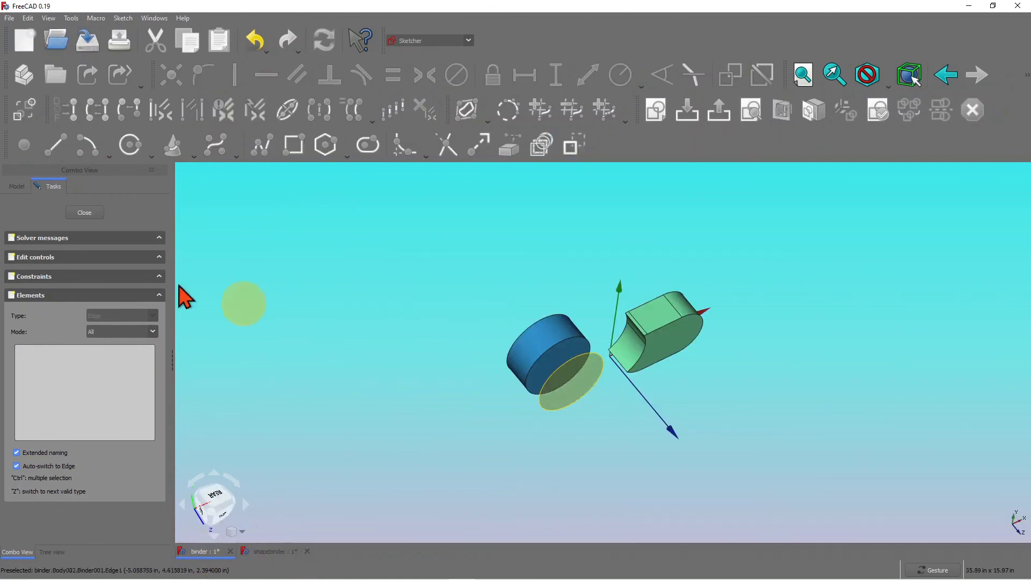
left_click(84, 212)
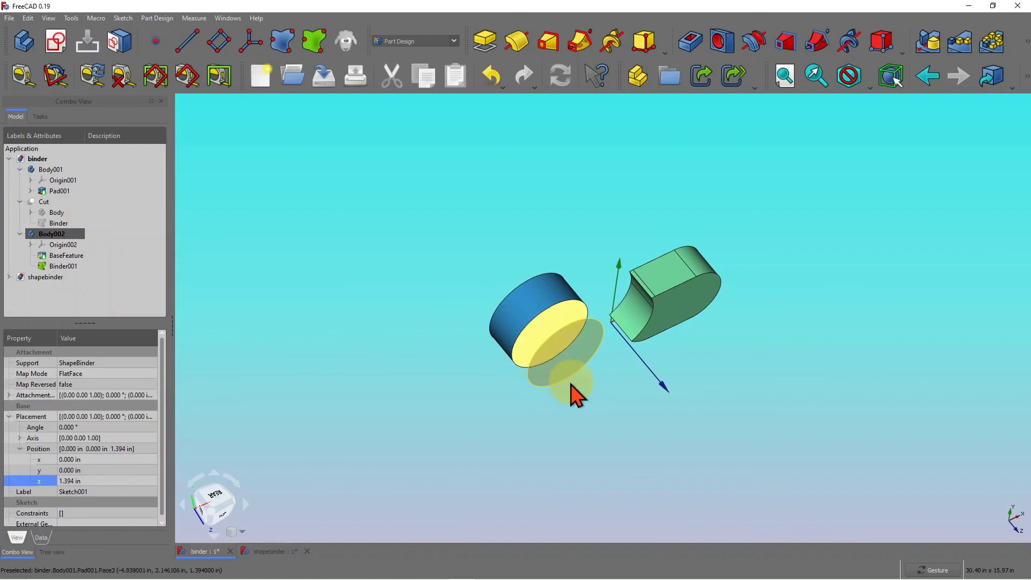
left_click(56, 43)
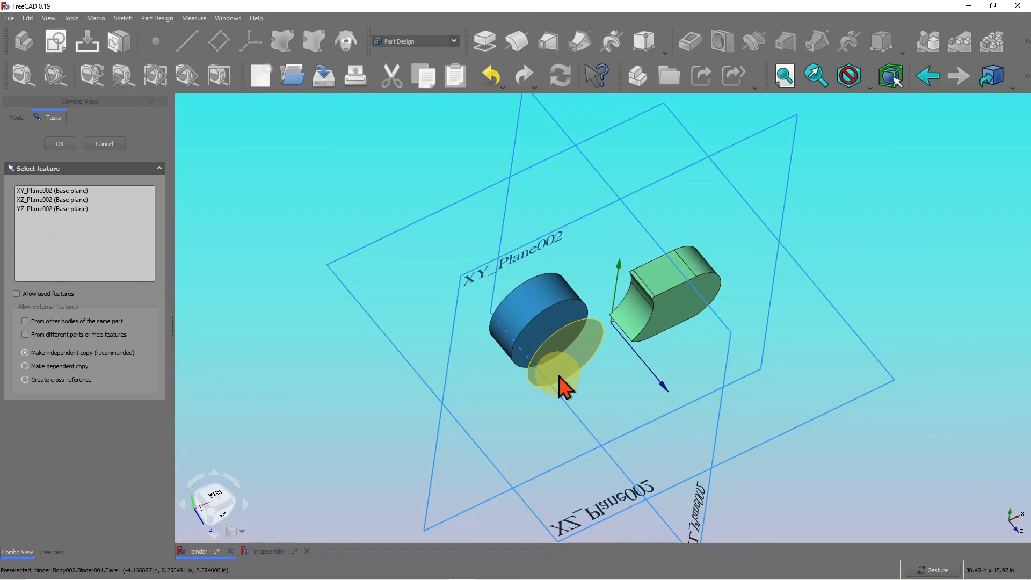
left_click(110, 146)
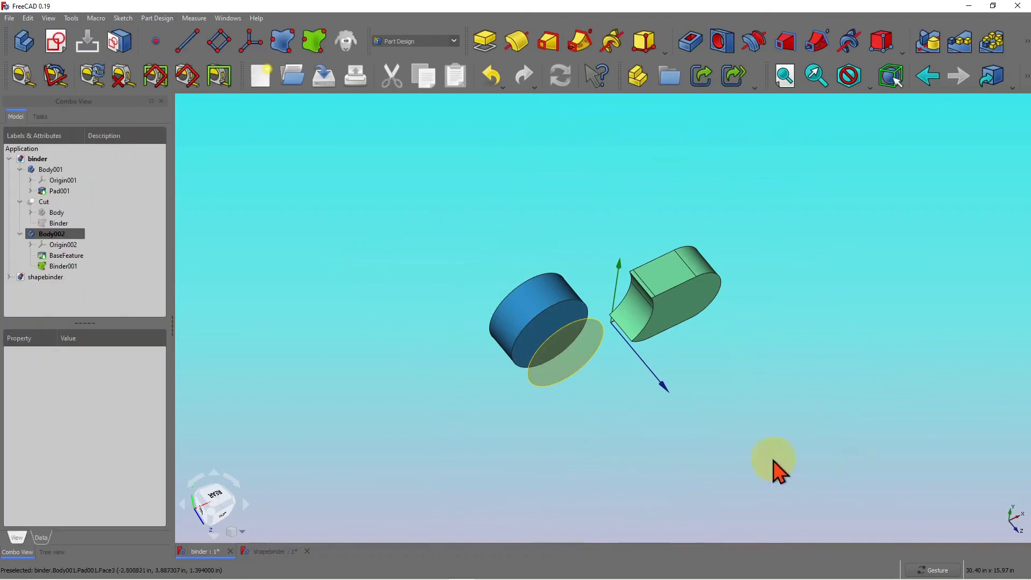
left_click_drag(774, 469, 812, 422)
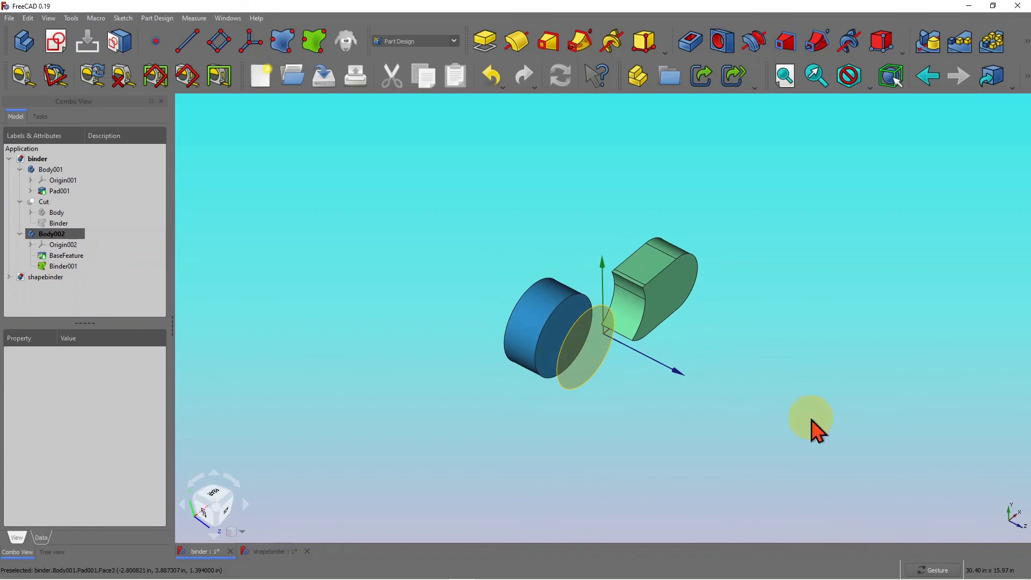
Switch to the shapebinder document, then open the Cooler_Box1 document and view the whole box with its lid.
left_click(274, 553)
left_click_drag(454, 364, 554, 388)
left_click(9, 18)
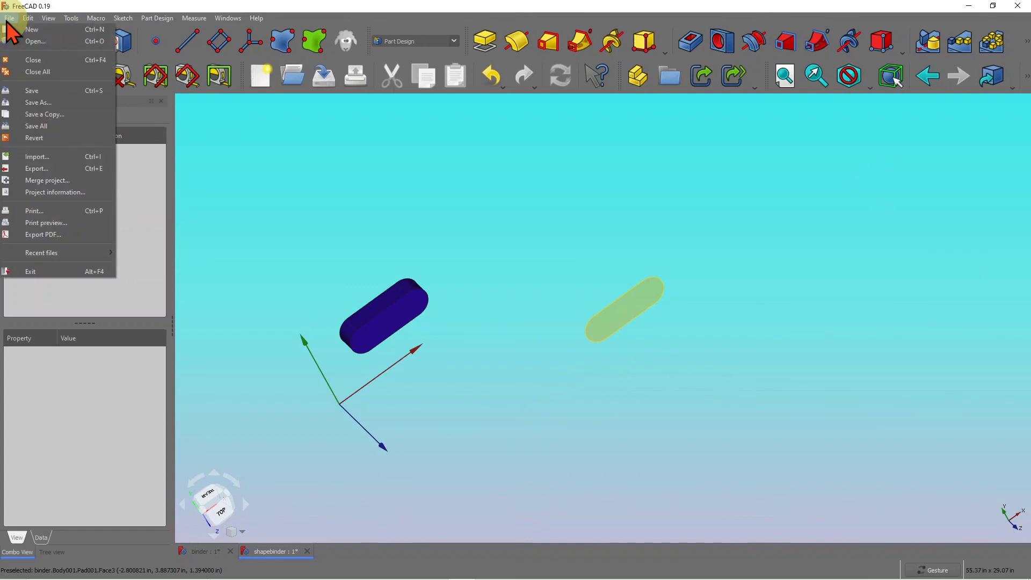
left_click(27, 43)
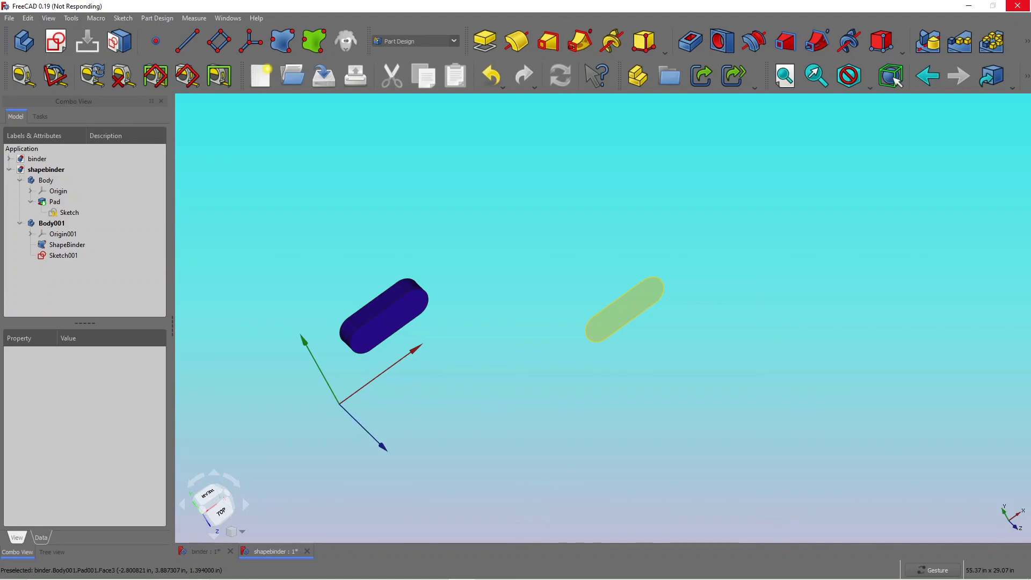
left_click_drag(884, 306, 838, 392)
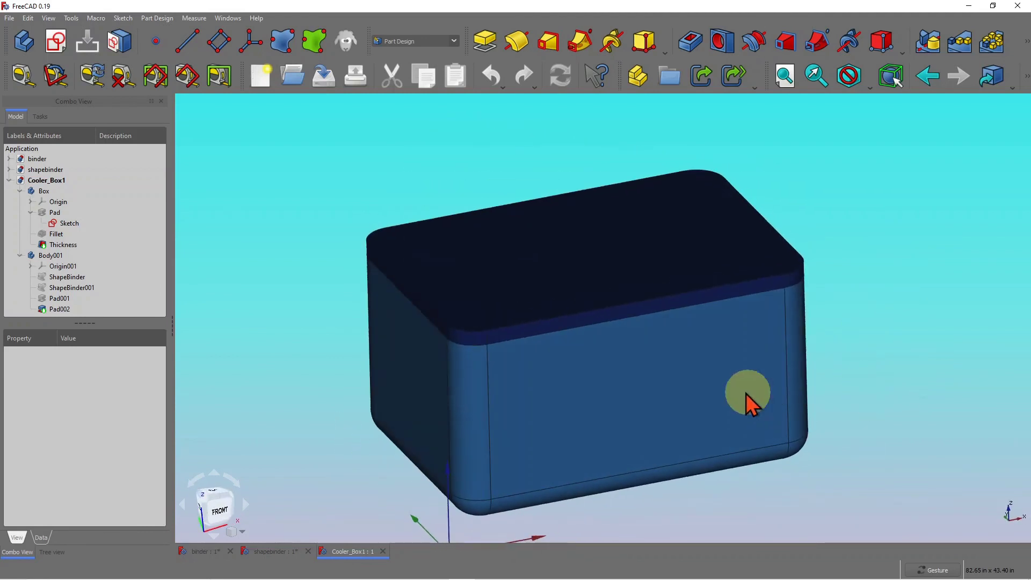
scroll(698, 408, "down", 3)
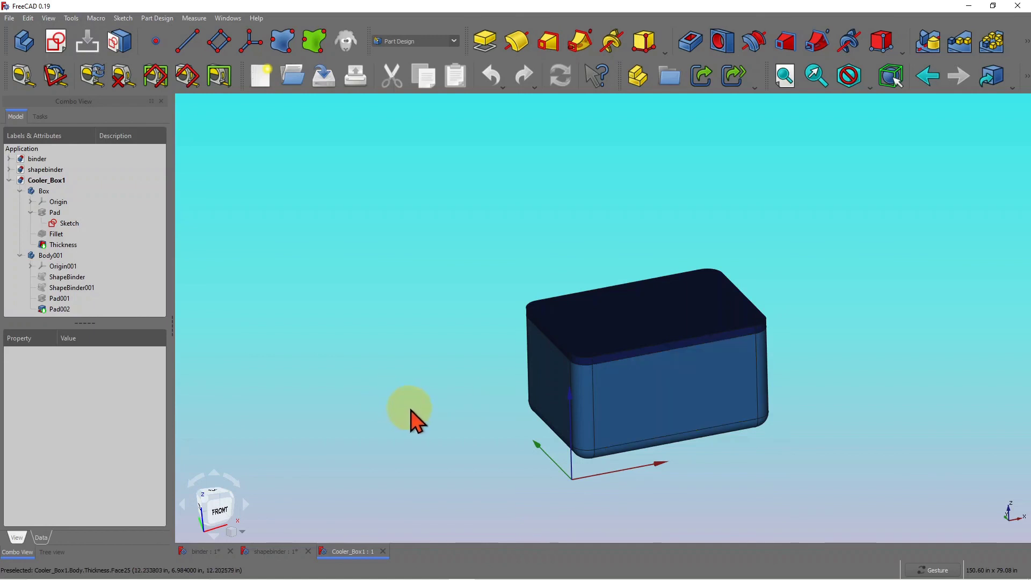
Return to the binder document and examine the cylindrical pad, Binder001 and the cut body from different angles.
left_click(200, 552)
left_click_drag(791, 314, 682, 321)
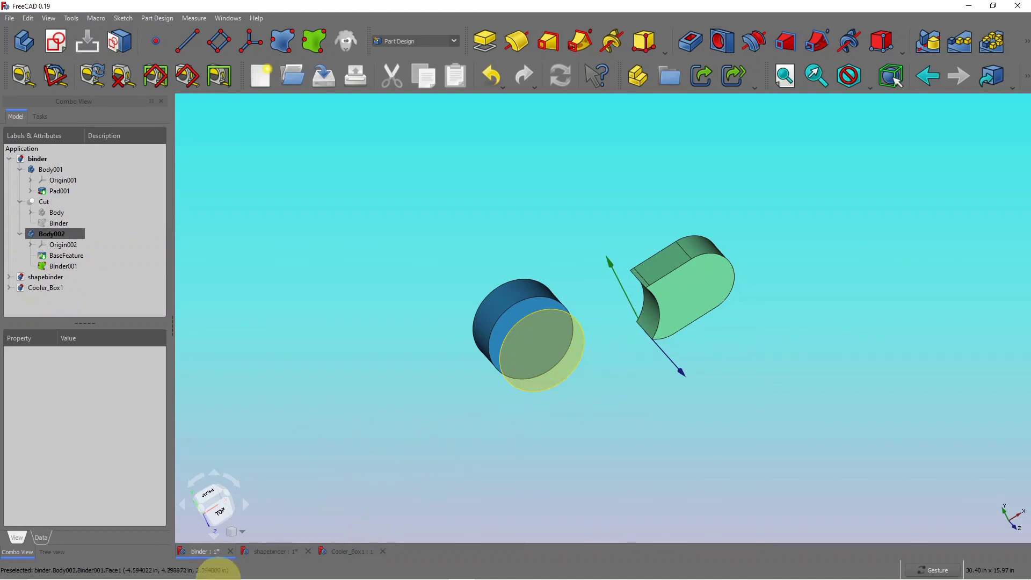
mouse_move(205, 562)
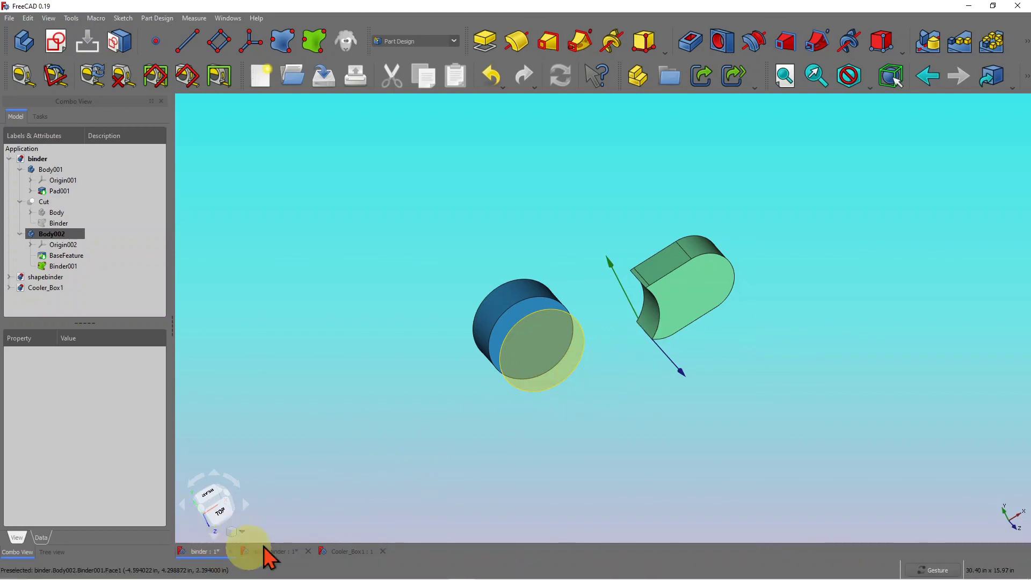
mouse_move(398, 186)
left_mouse_down()
mouse_move(379, 162)
mouse_move(385, 175)
left_mouse_up()
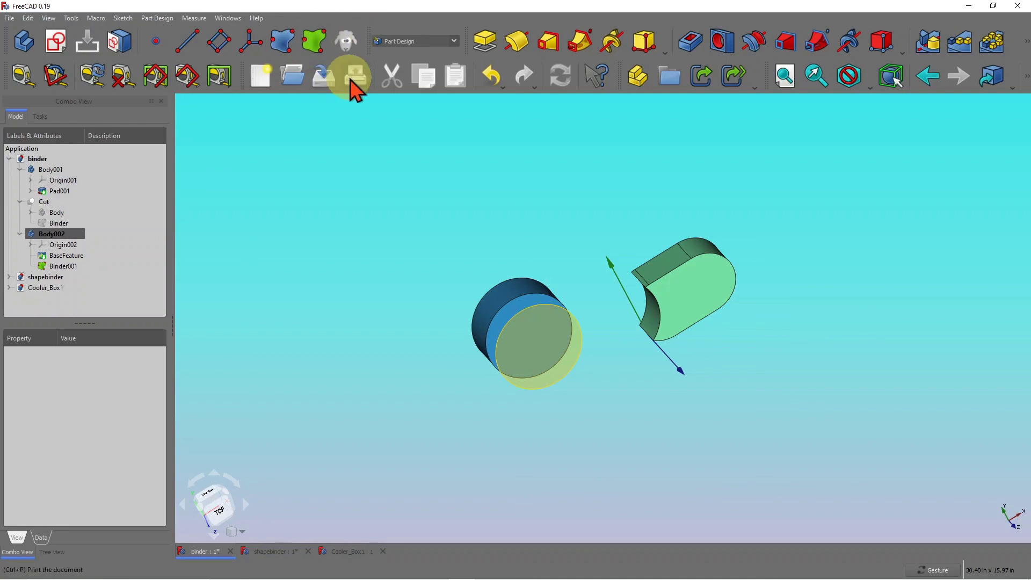
left_click_drag(488, 247, 513, 245)
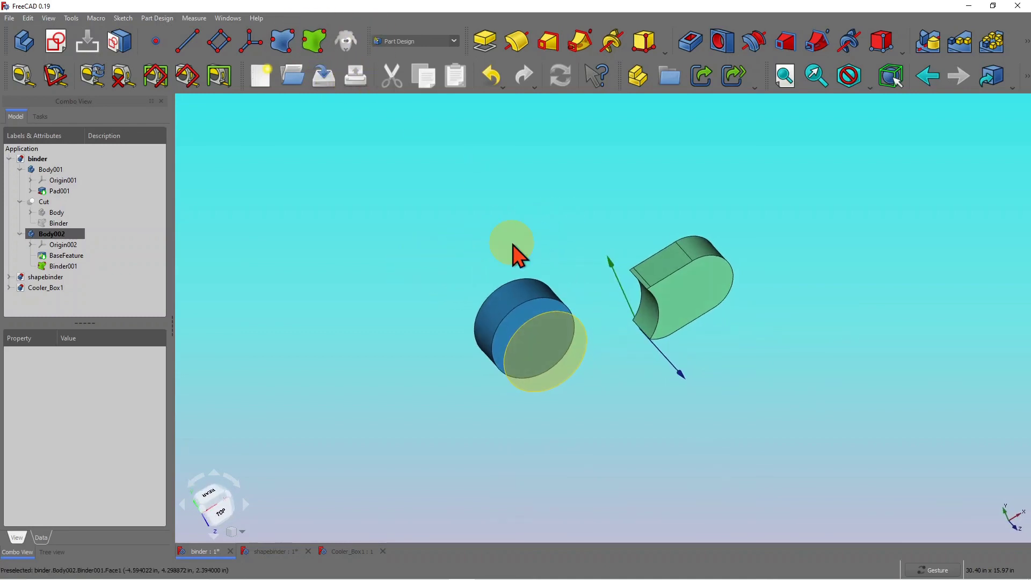